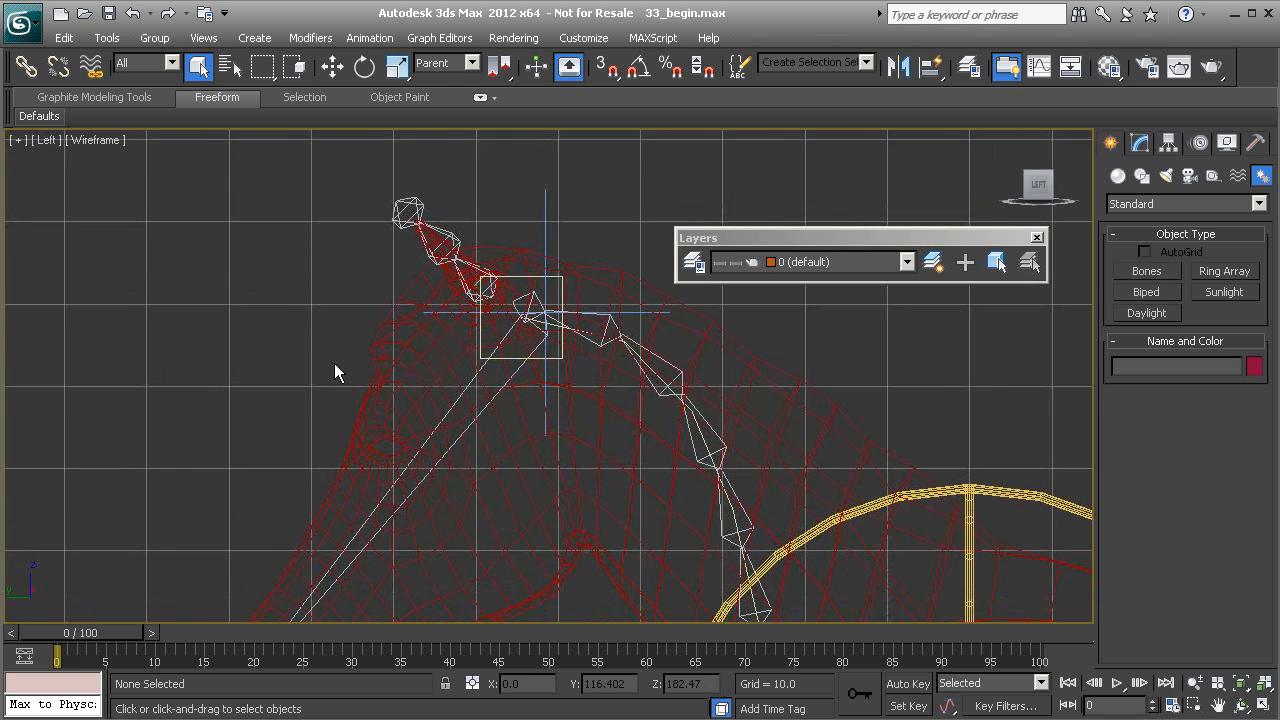
Draw a closed four-point line shape around the horse's head in the left view, from above the ears around the muzzle and jaw
left_click(1142, 176)
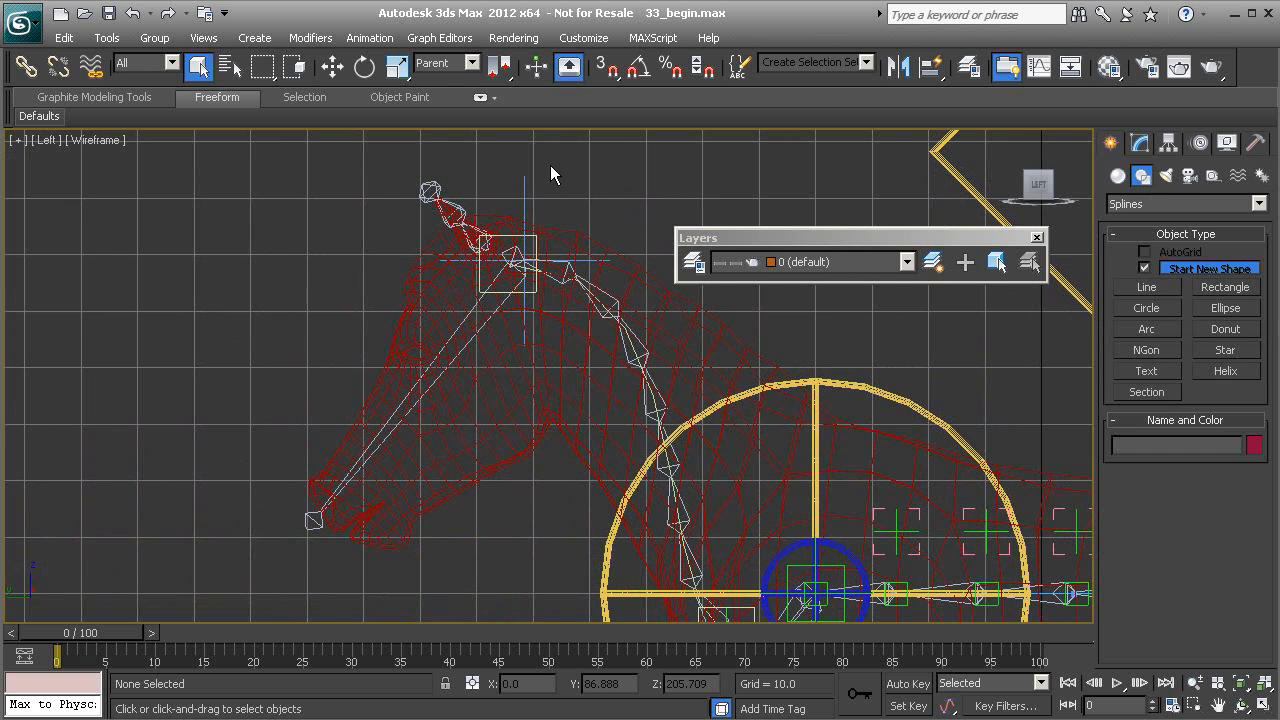
middle_click_drag(532, 163, 515, 190)
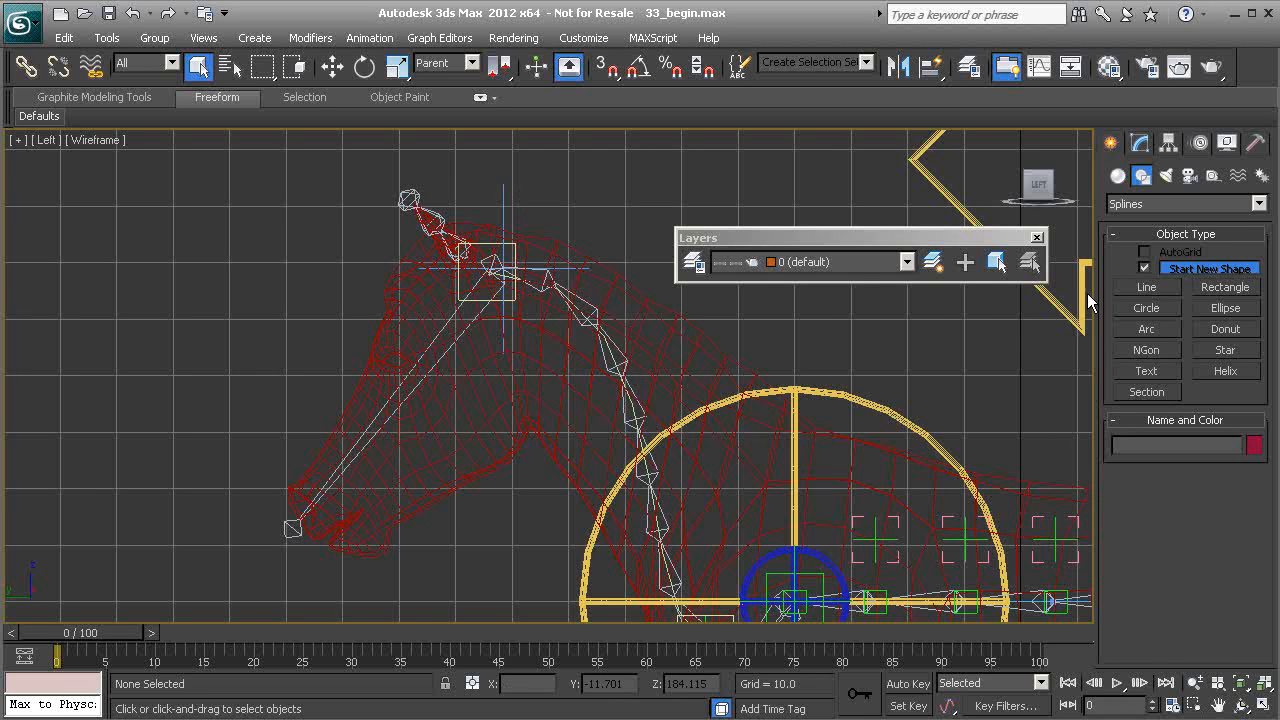
left_click(1141, 288)
scroll(508, 323, "down", 3)
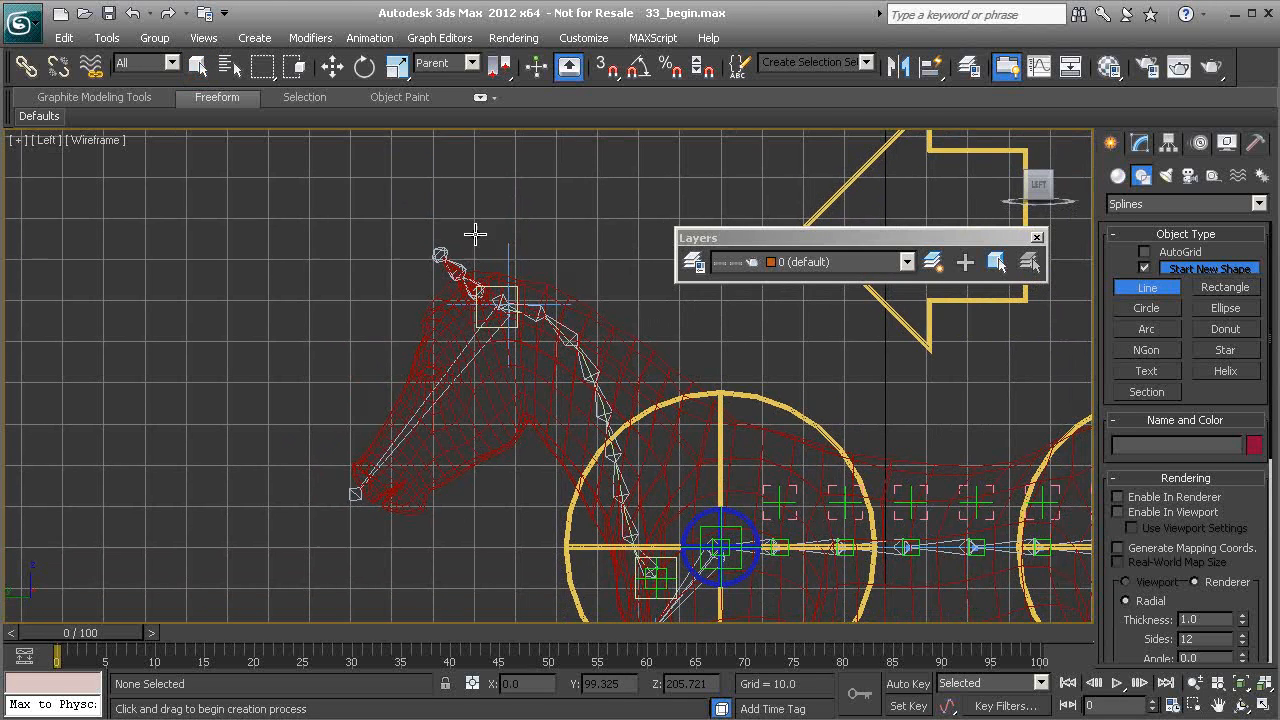
scroll(481, 242, "up", 2)
left_click(477, 185)
left_click(273, 516)
left_click(392, 549)
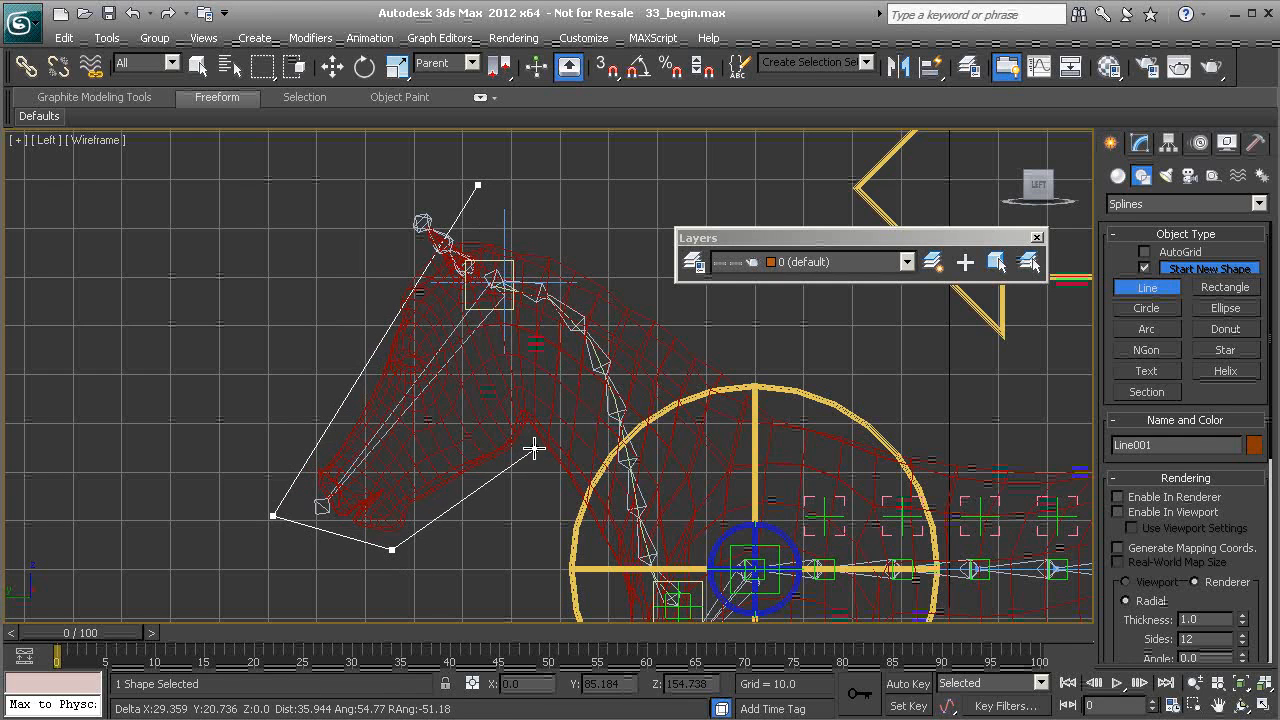
left_click(537, 450)
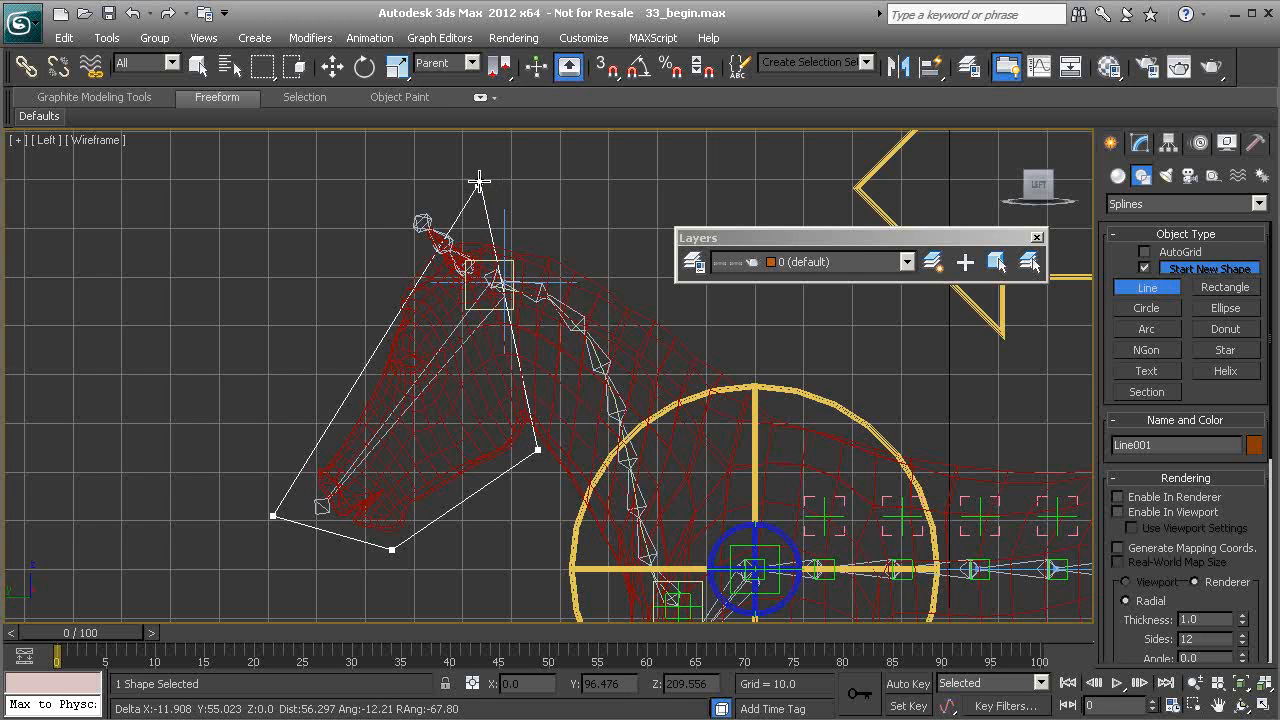
left_click(477, 185)
left_click(483, 494)
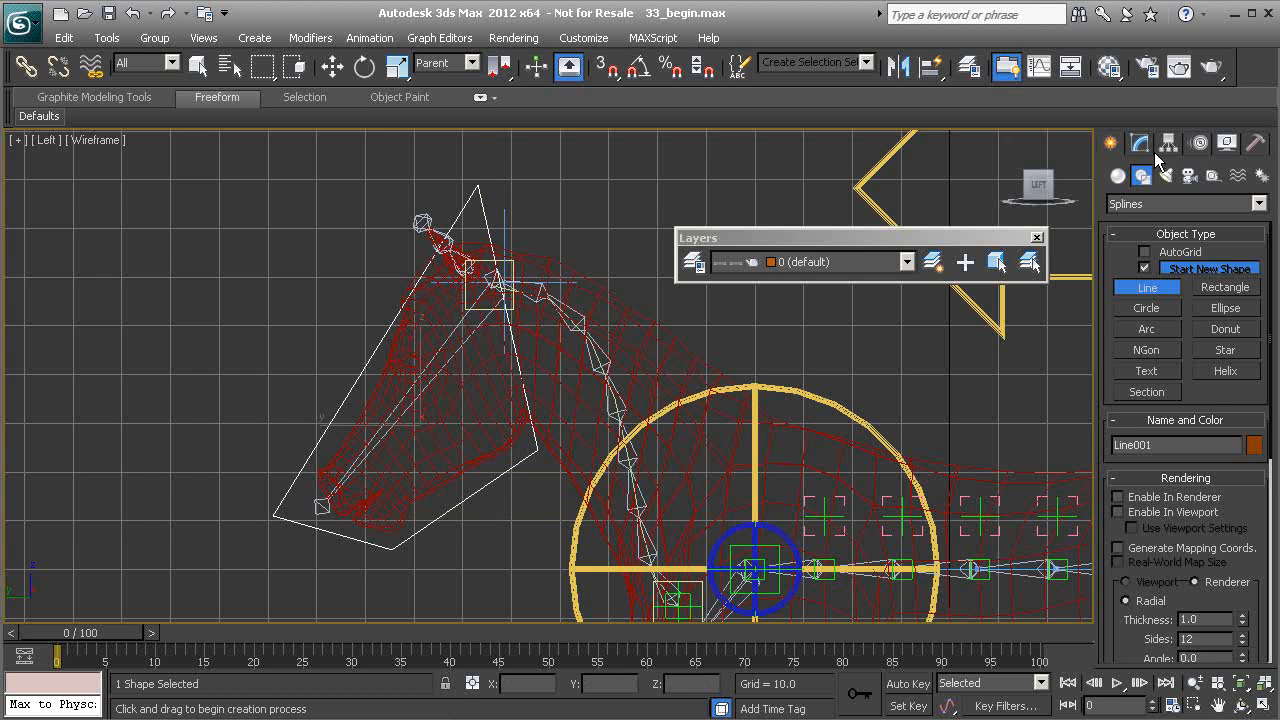
key("q")
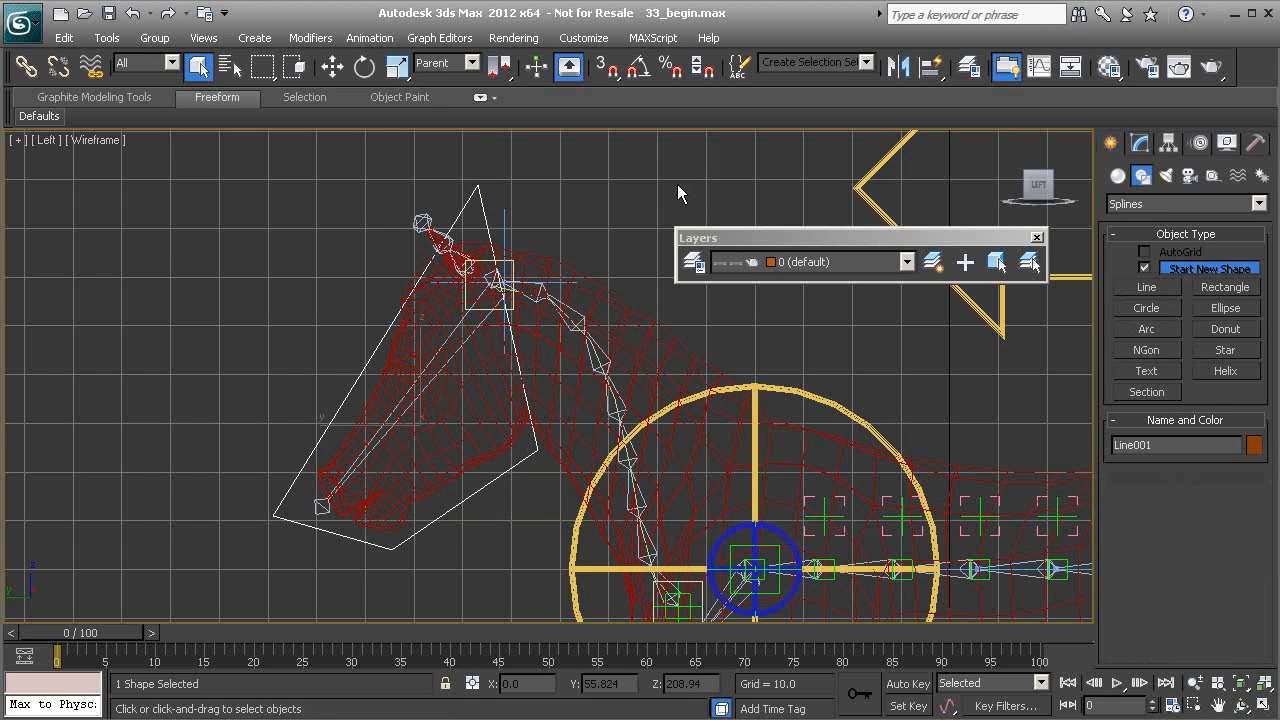
Adjust the four vertices of the head outline so it fits more closely around the top of the head, jaw, chin and muzzle
left_click(1141, 145)
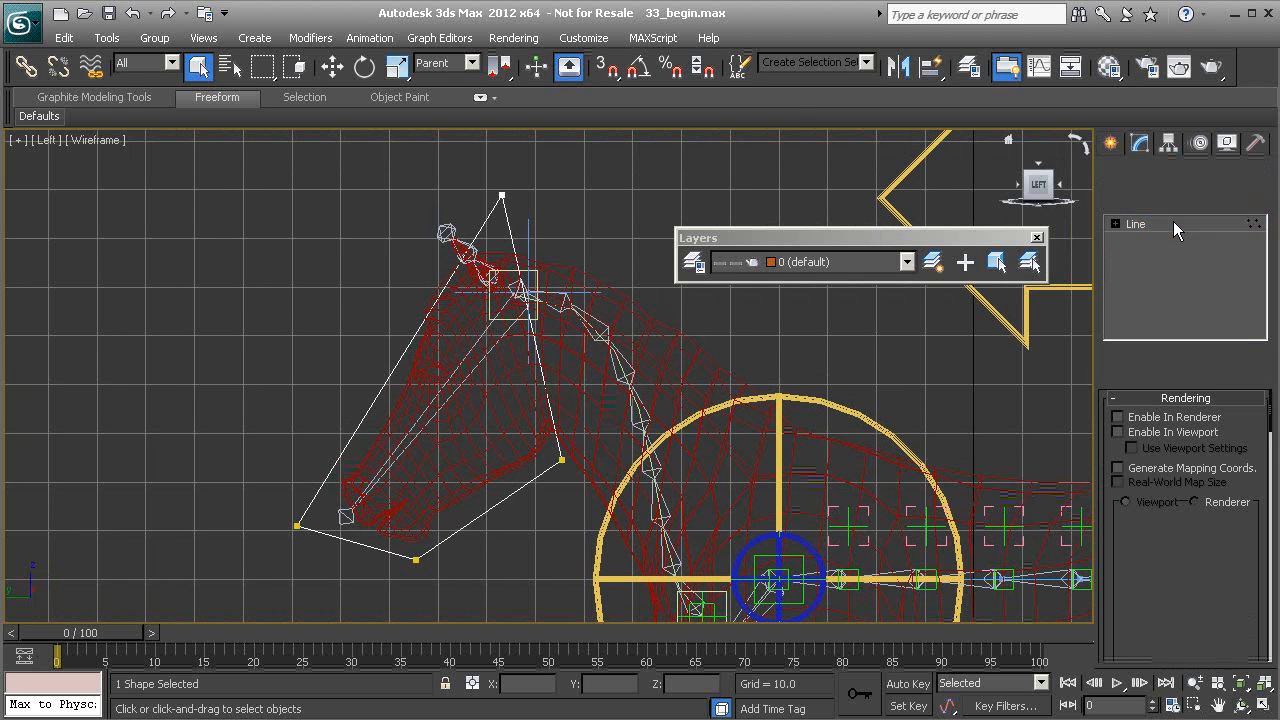
key("w")
left_click_drag(536, 165, 548, 161)
left_click(561, 458)
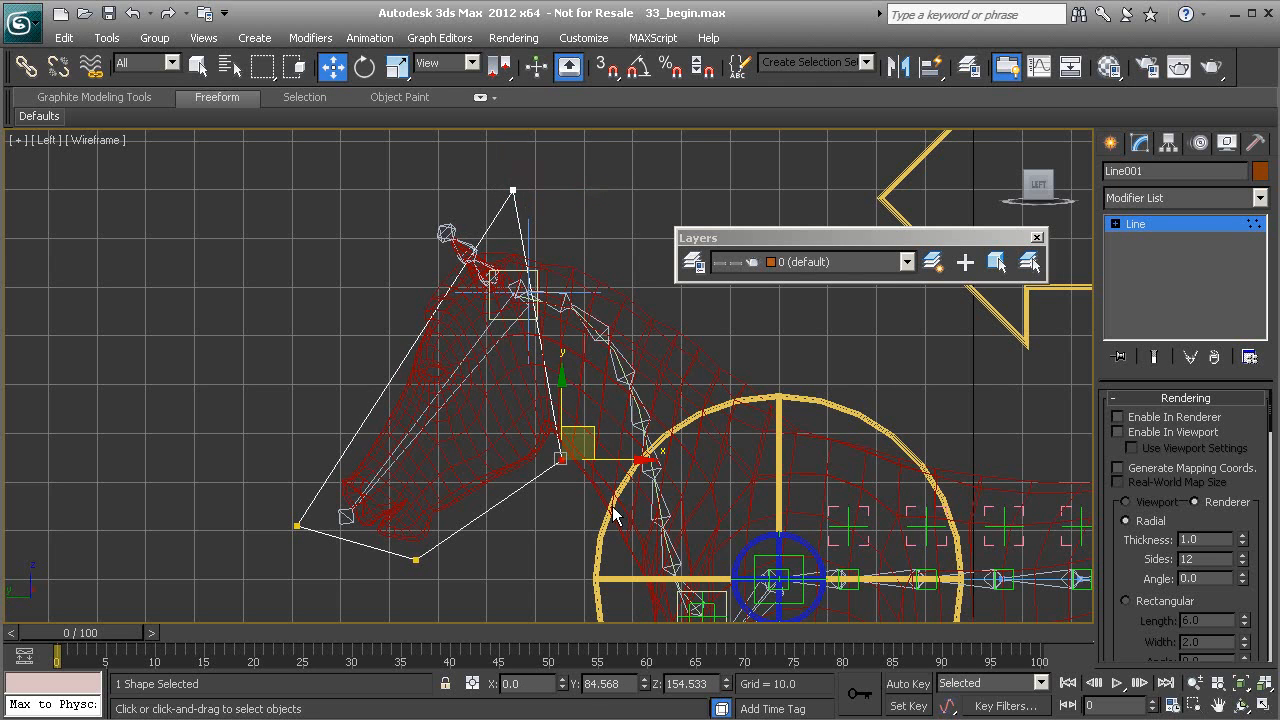
left_click_drag(587, 428, 579, 434)
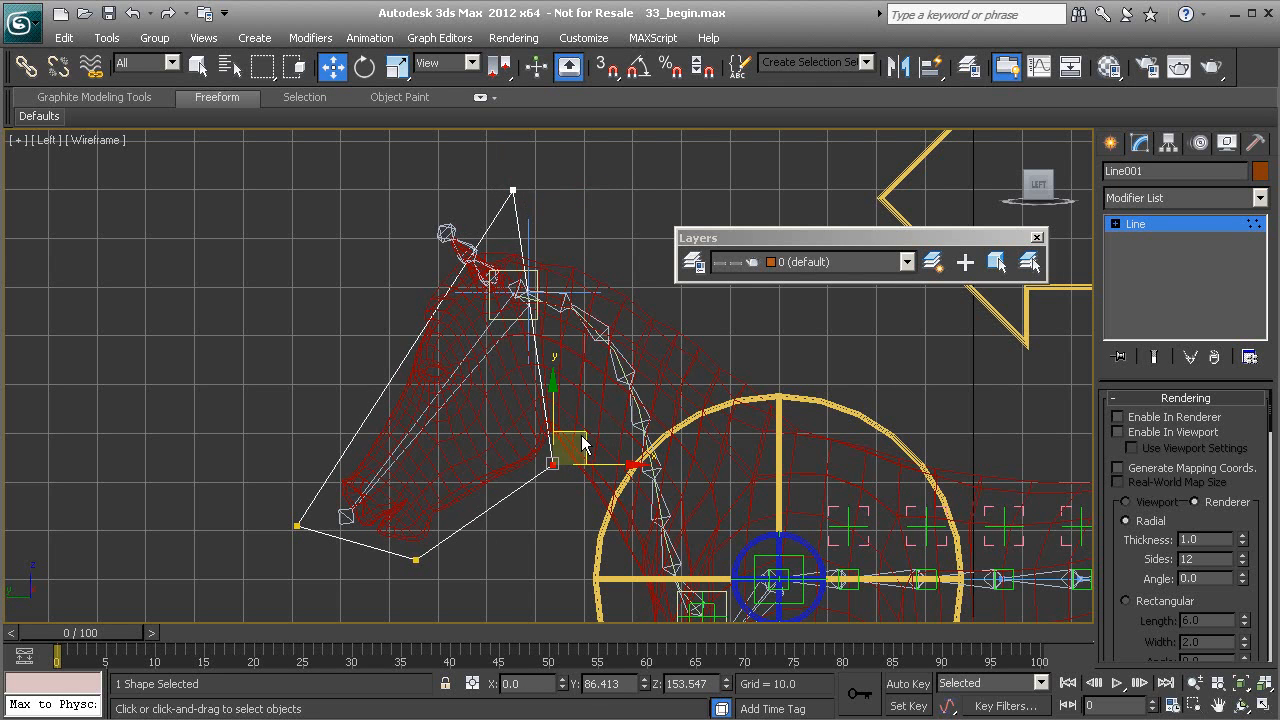
left_click(416, 558)
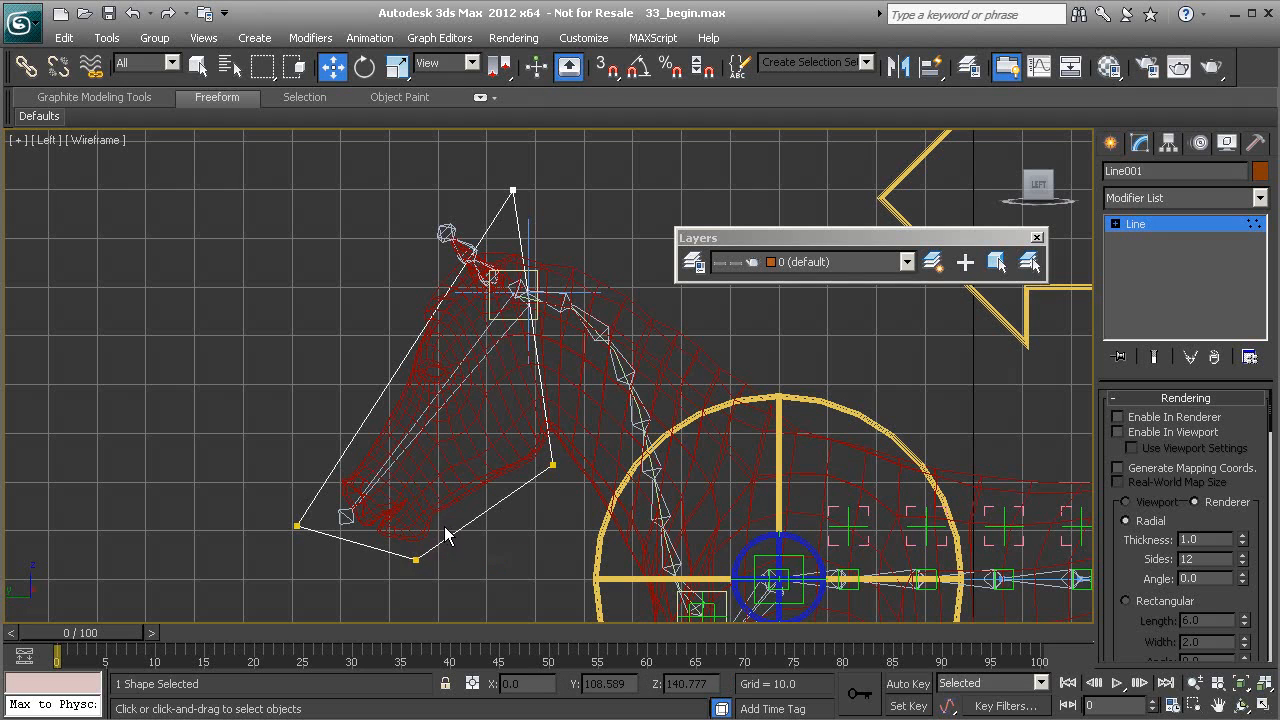
left_click_drag(446, 526, 437, 527)
left_click(297, 525)
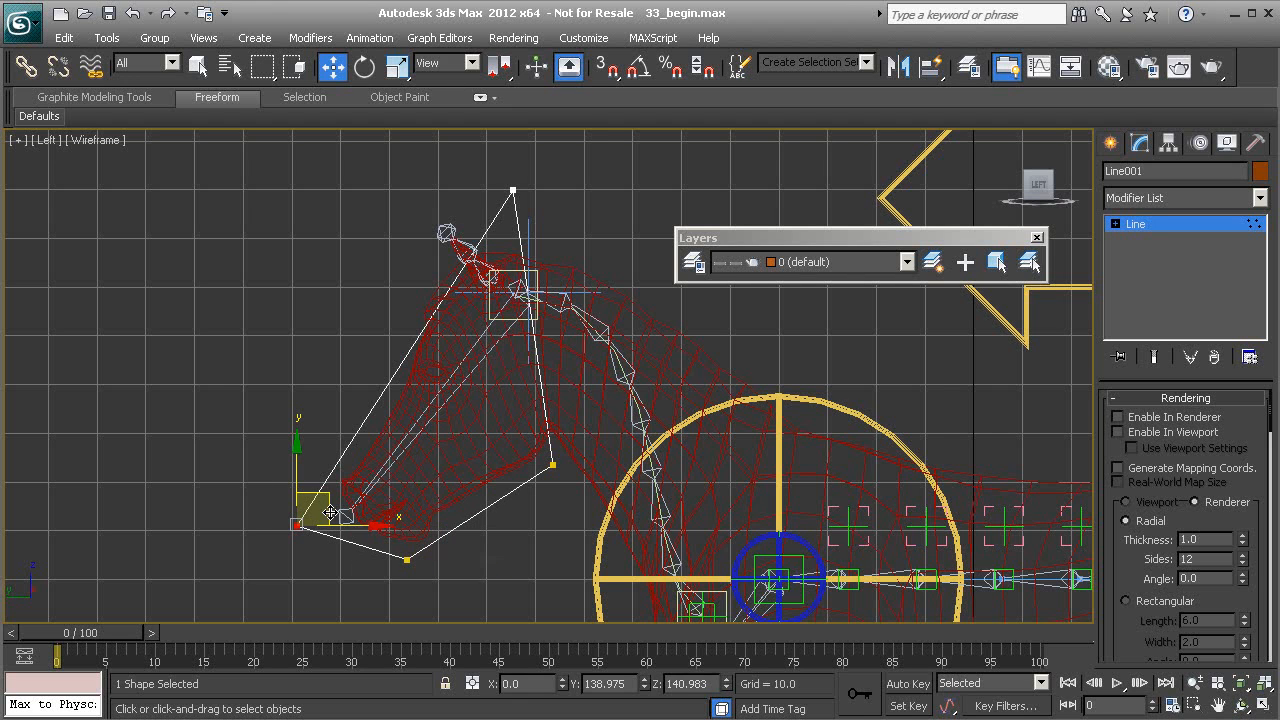
left_click_drag(331, 485, 333, 483)
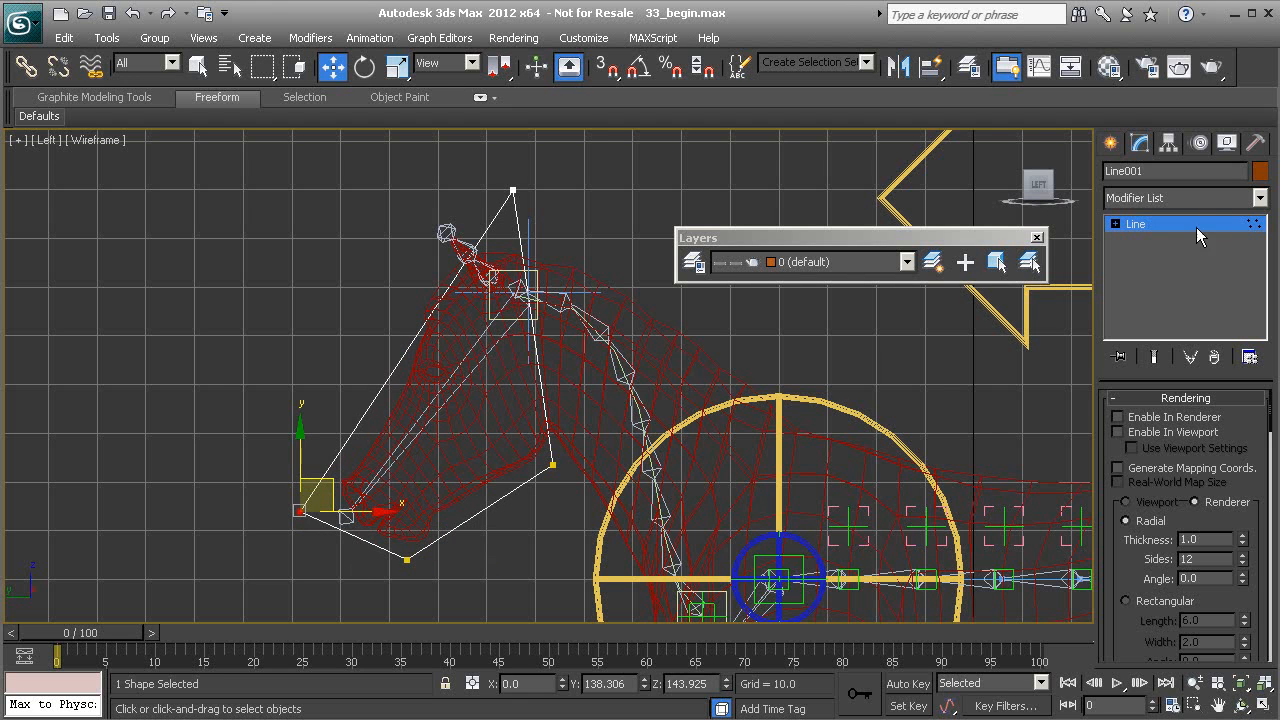
left_click(1163, 222)
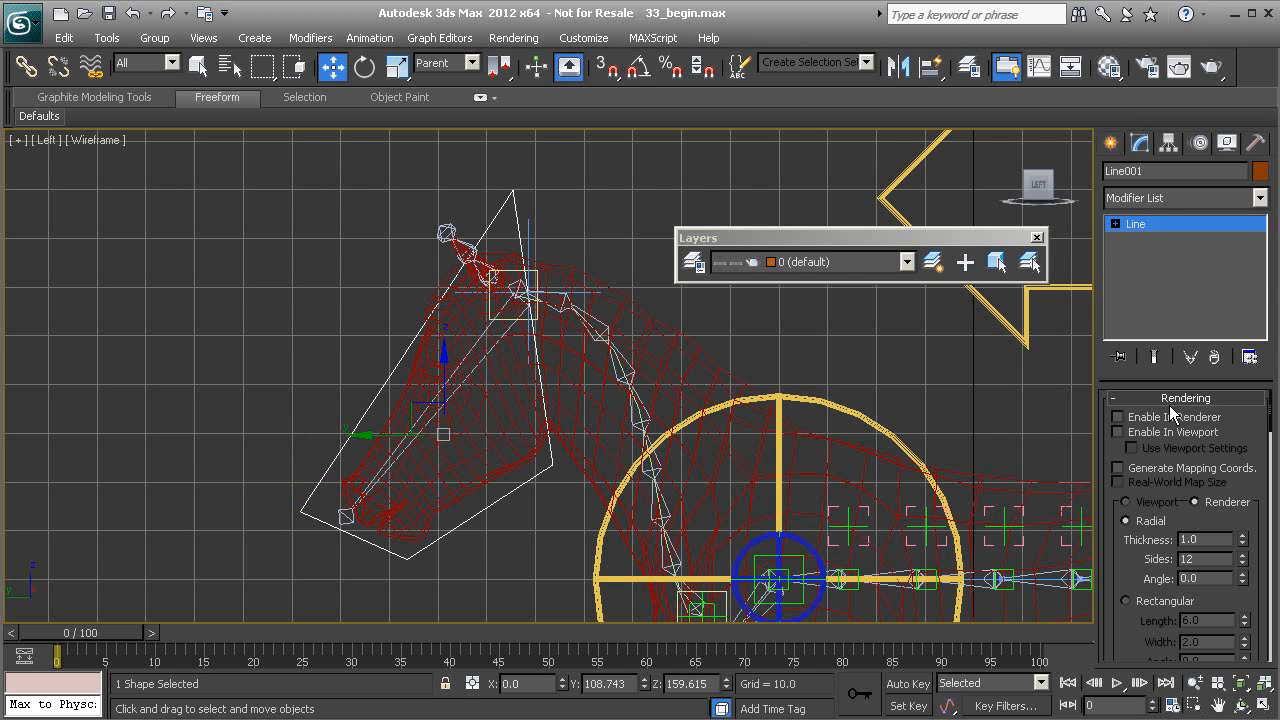
Make the head outline display with thickness in the viewport and change its object color to yellow
left_click(1152, 431)
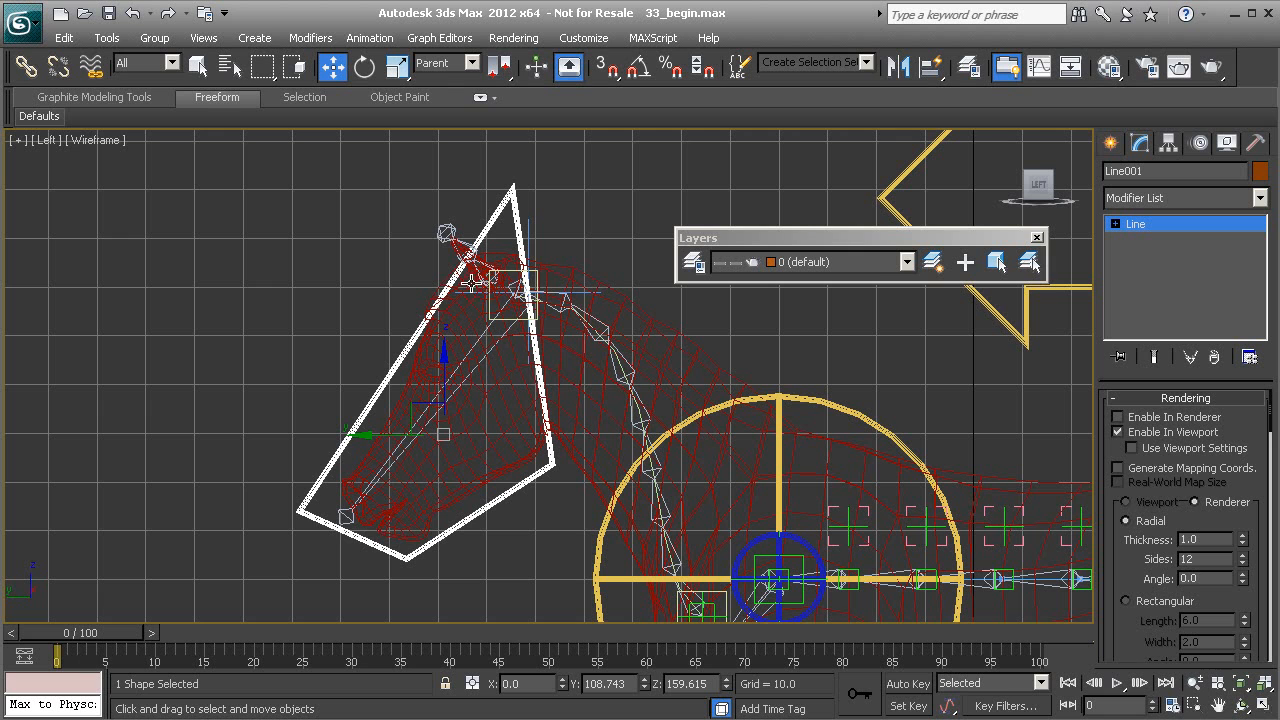
middle_click_drag(582, 392, 568, 373)
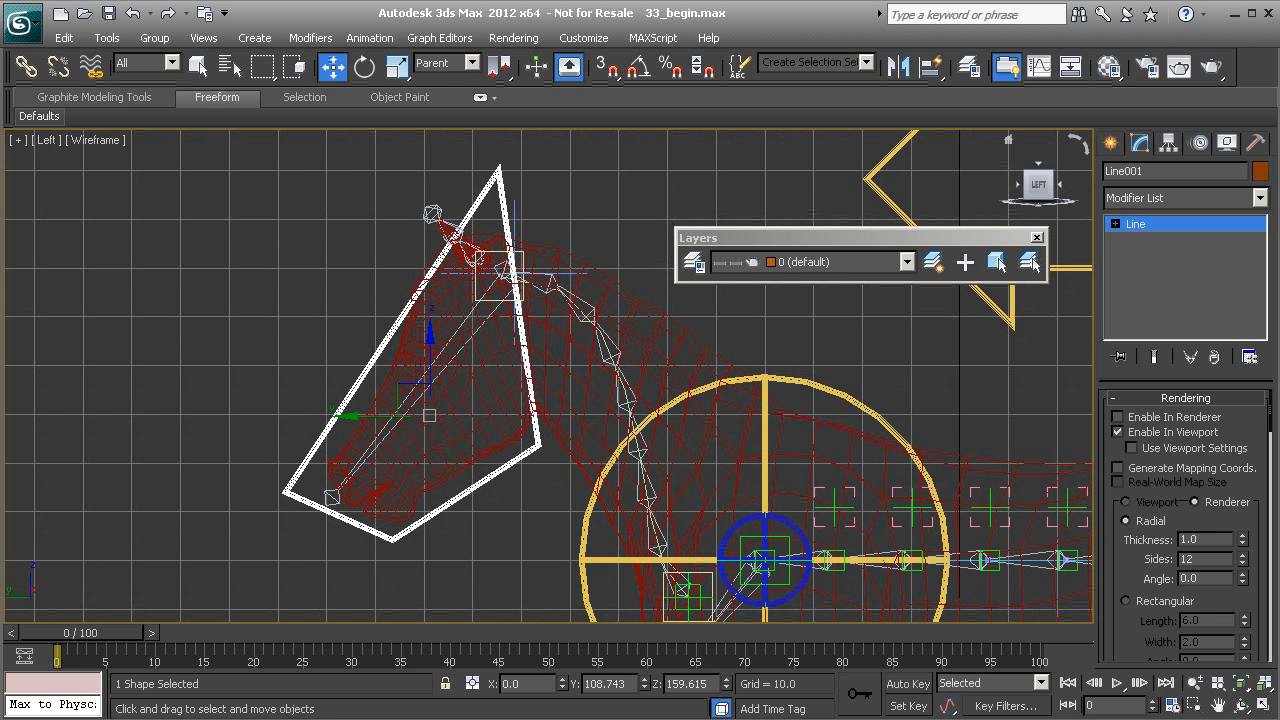
left_click(1259, 171)
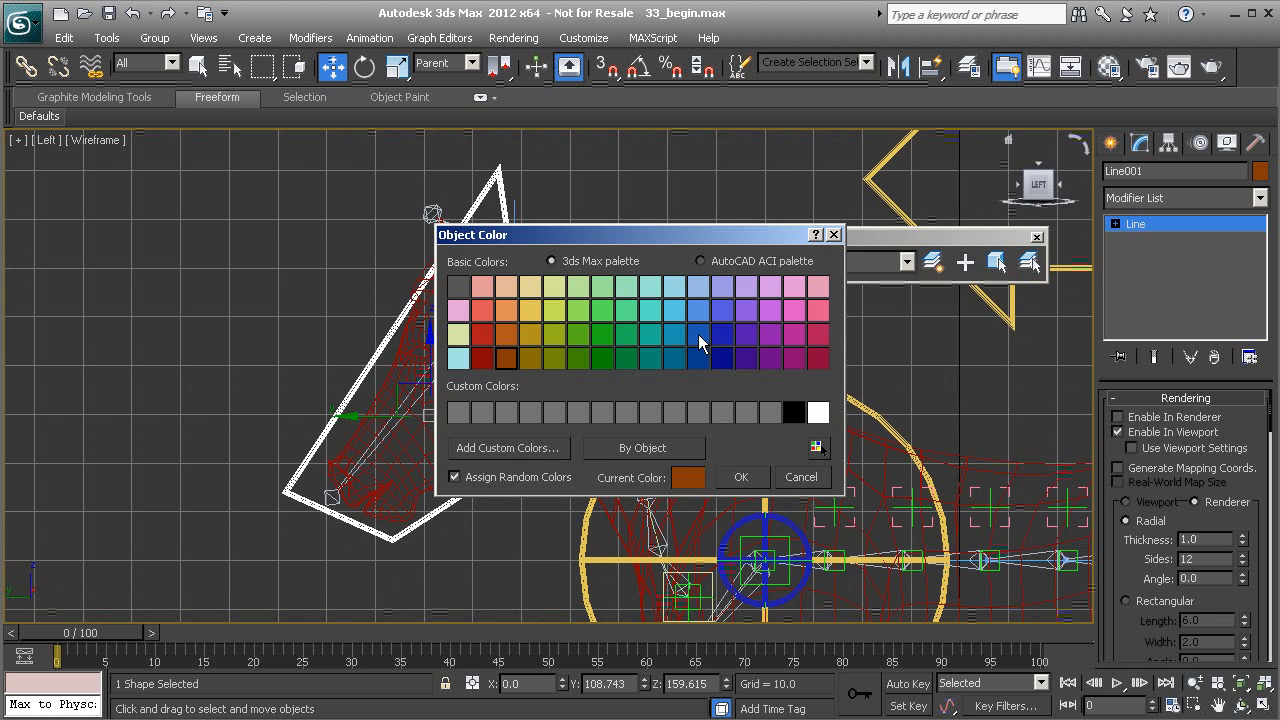
left_click(537, 314)
left_click(746, 478)
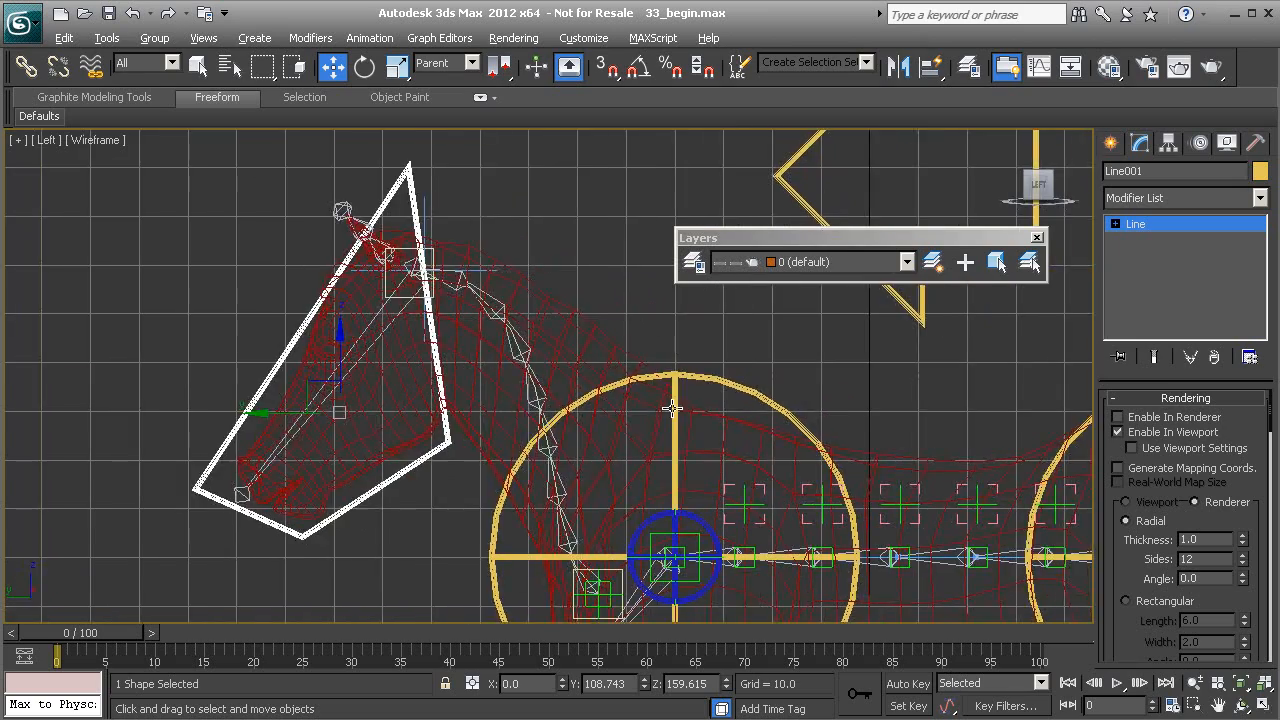
Rename the head outline shape as Cs_Head01
key("alt+w")
key("alt+w")
middle_click_drag(717, 412, 409, 271, "alt")
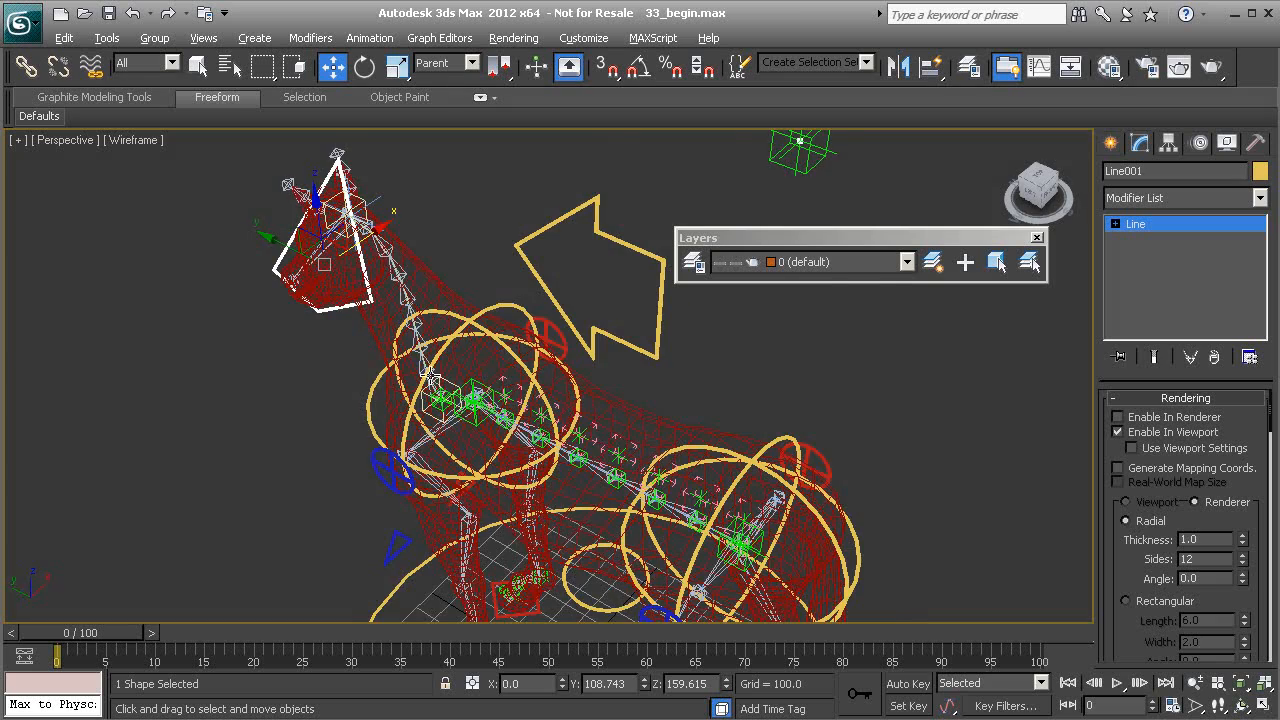
middle_click_drag(430, 377, 499, 374, "alt")
middle_click_drag(487, 286, 551, 322)
double_click(1137, 168)
type("Cs_Head01")
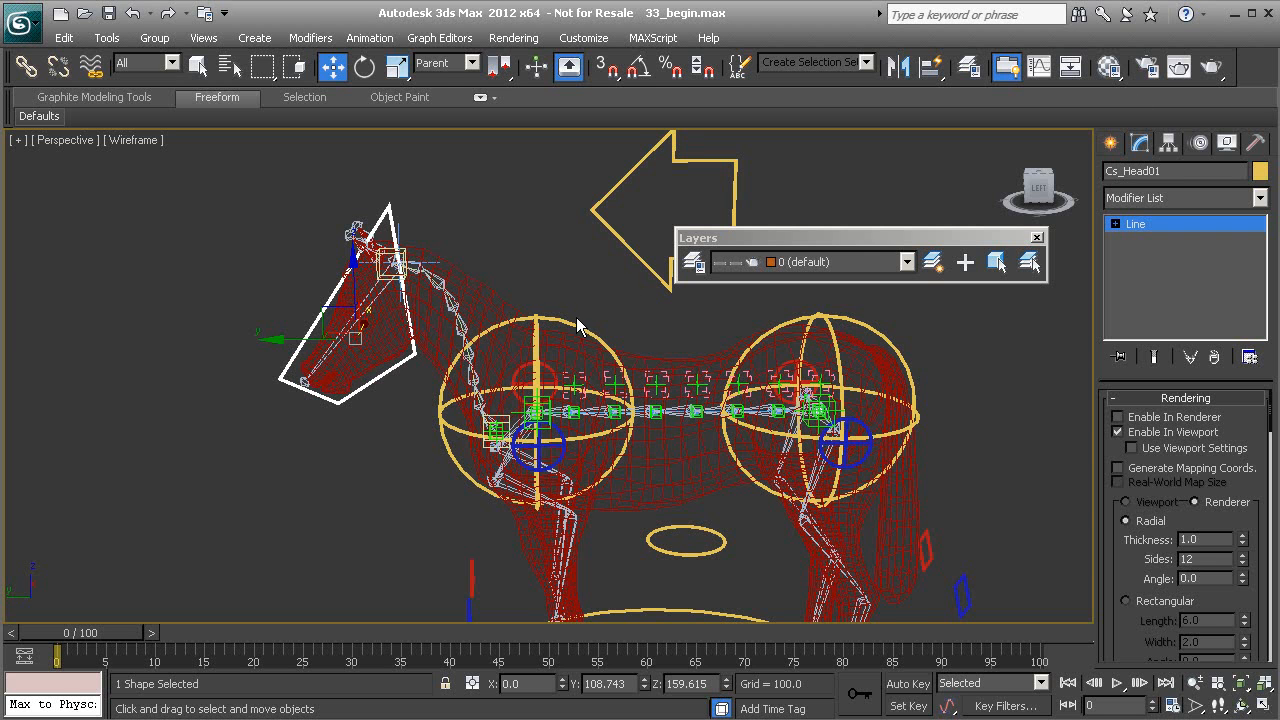
Add the selected head control to the controls layer
middle_click_drag(522, 317, 578, 310, "alt")
left_click(693, 263)
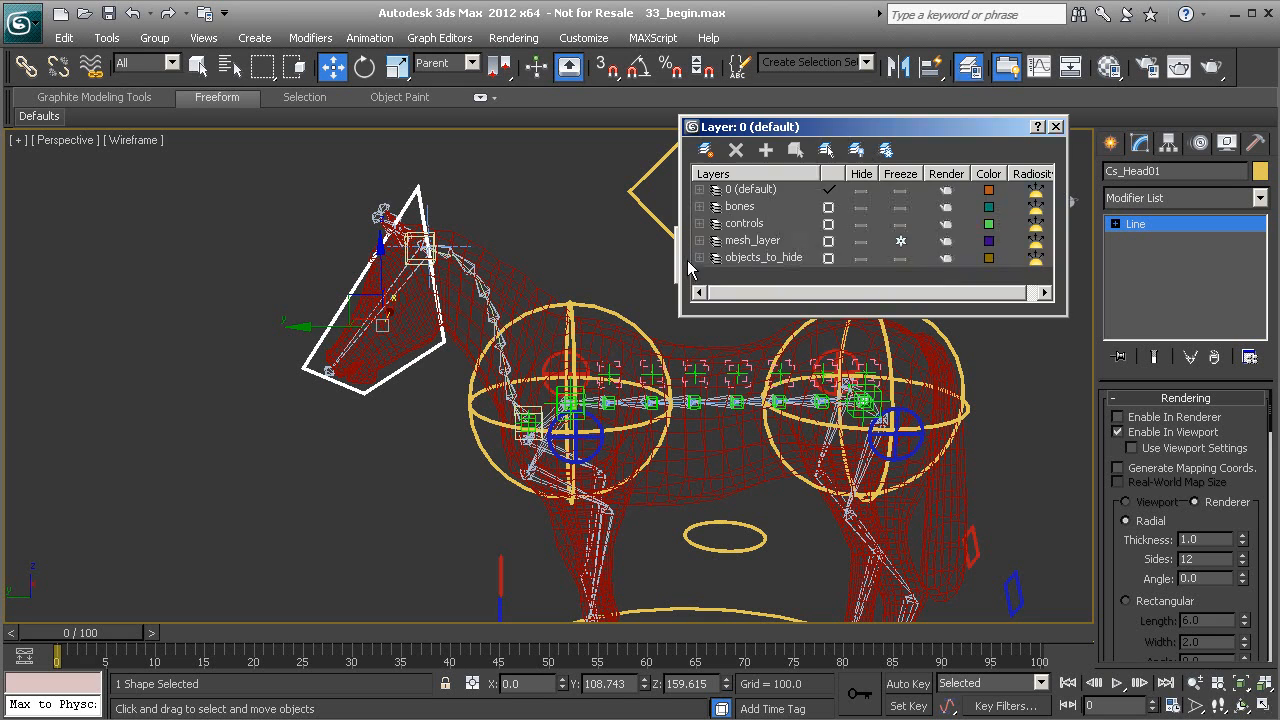
left_click(745, 224)
left_click(766, 150)
left_click(1055, 127)
Align only the pivot of Cs_Head01 to the box-shaped helper at the base of the head bone
middle_click_drag(591, 299, 654, 398)
scroll(588, 406, "up", 2)
middle_click_drag(522, 407, 578, 379)
scroll(542, 302, "up", 2)
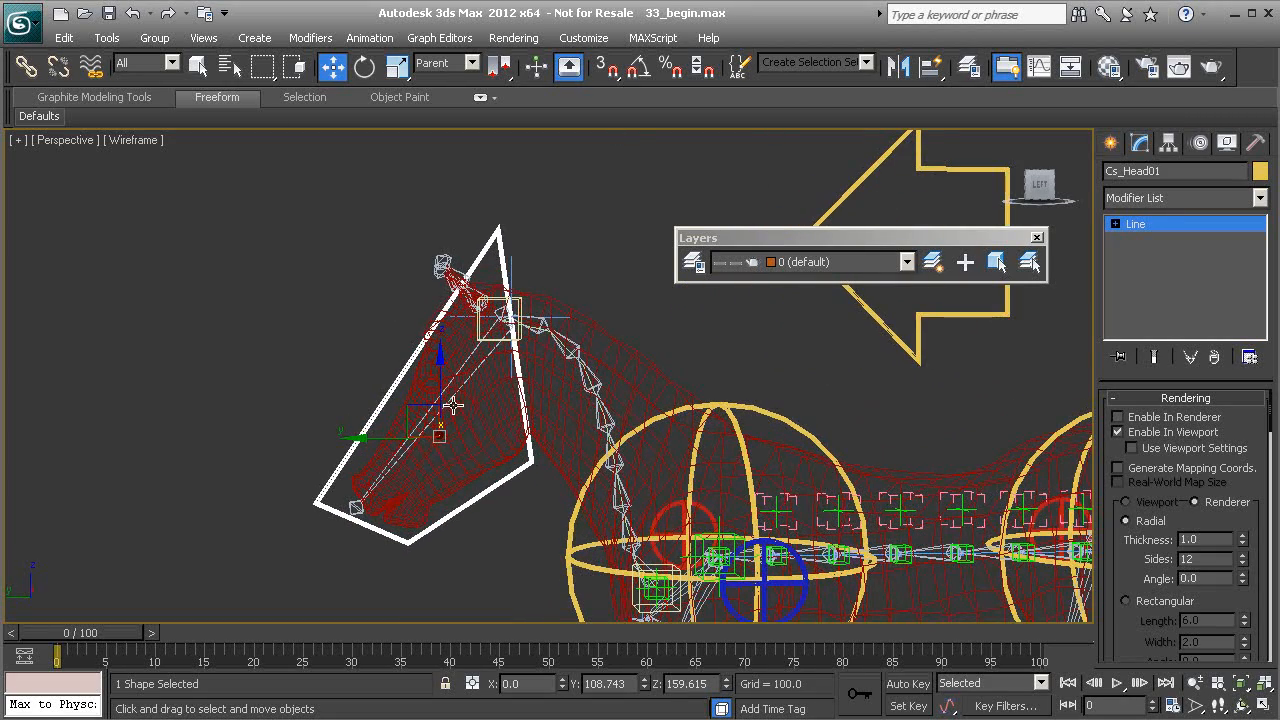
scroll(448, 427, "up", 5)
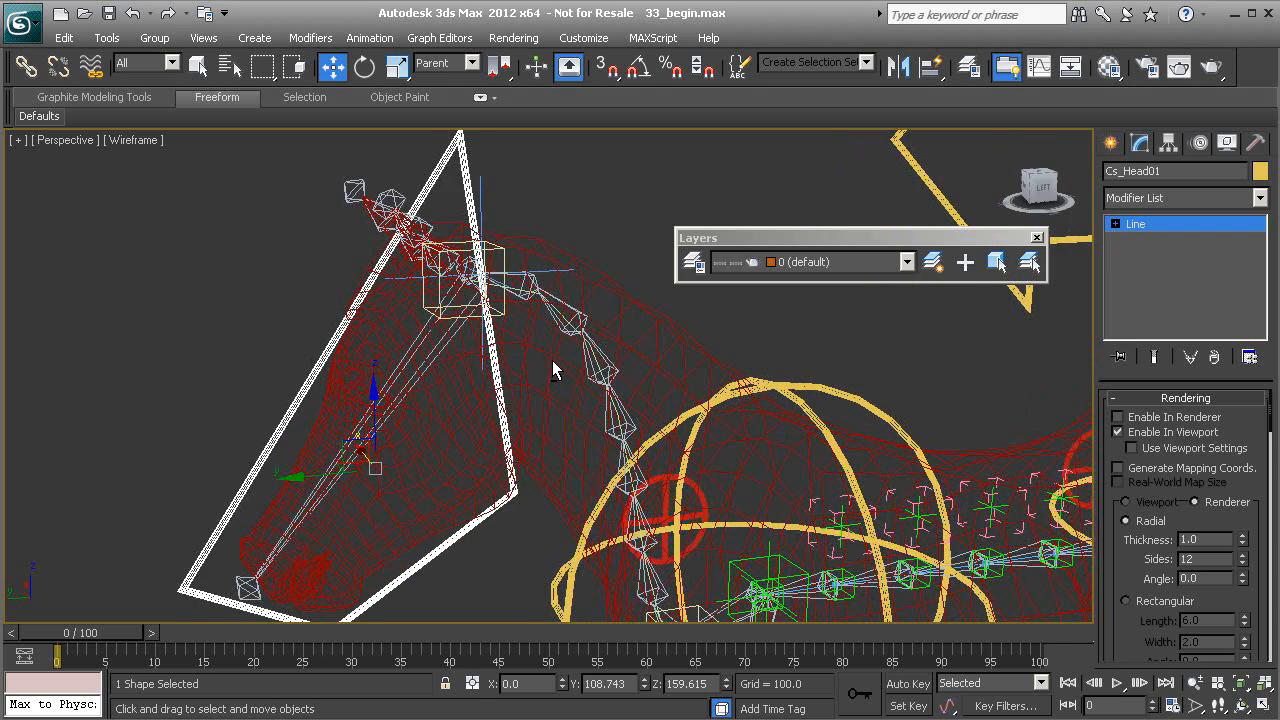
scroll(540, 365, "up", 2)
left_click(1167, 145)
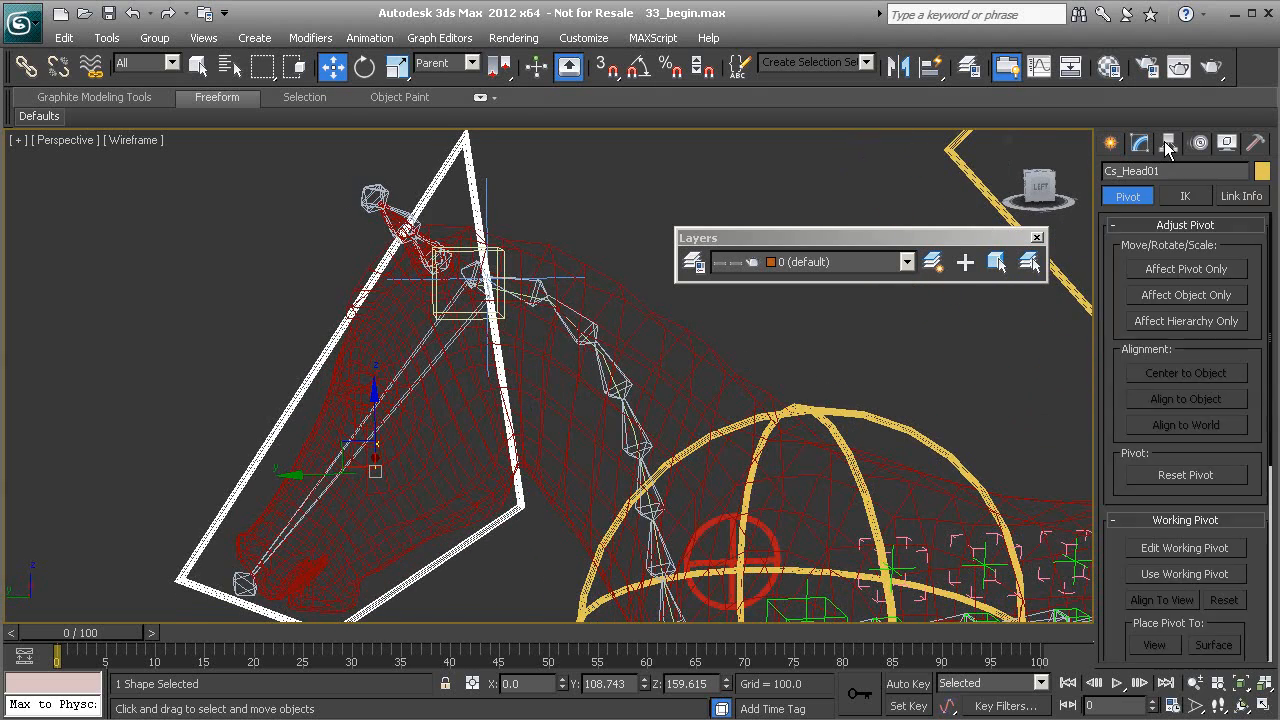
left_click(1186, 269)
middle_click_drag(550, 426, 546, 444)
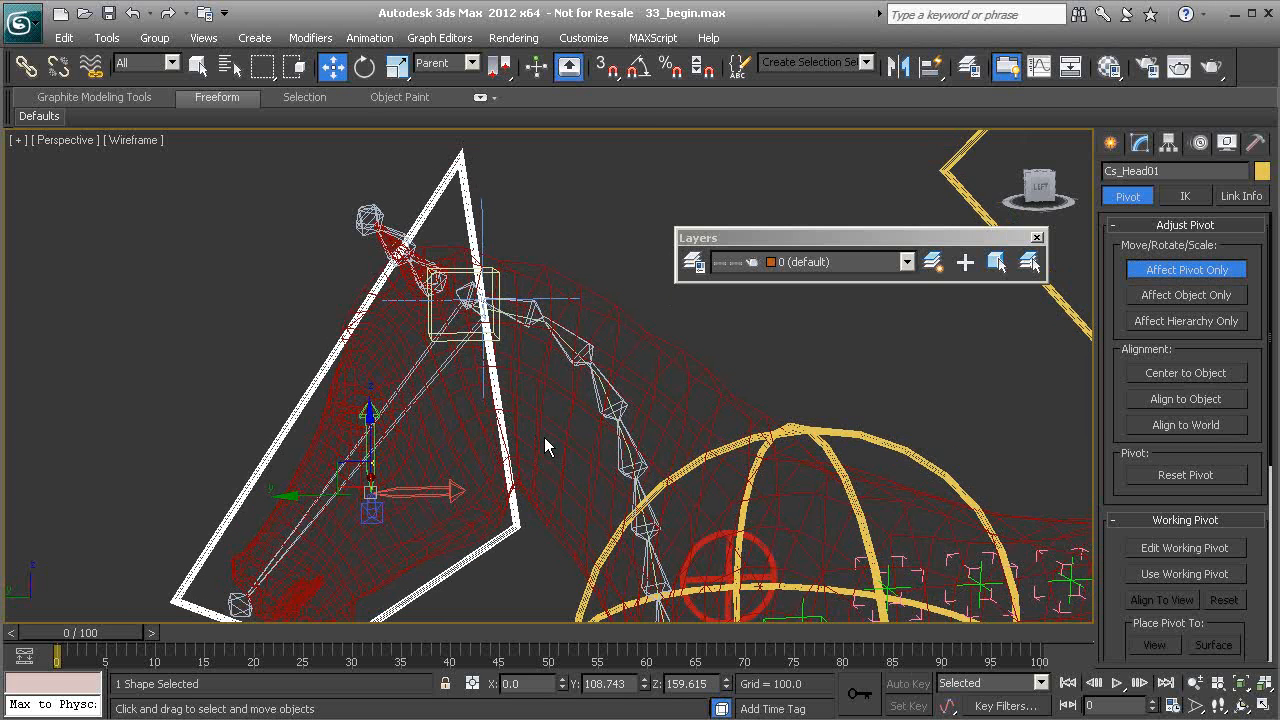
key("alt+a")
left_click(458, 269)
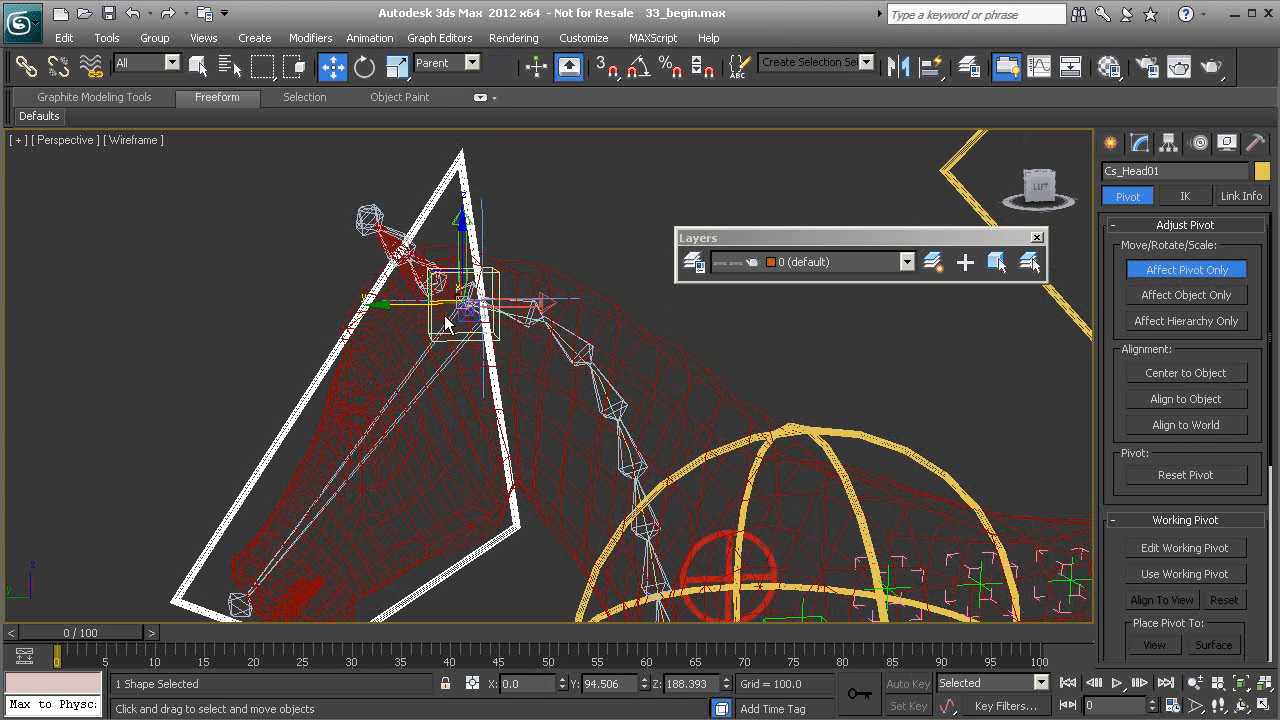
left_click(1187, 269)
Link the head control to the large yellow circular control around the chest as its parent
middle_click_drag(550, 380, 389, 285, "alt")
scroll(532, 353, "down", 3)
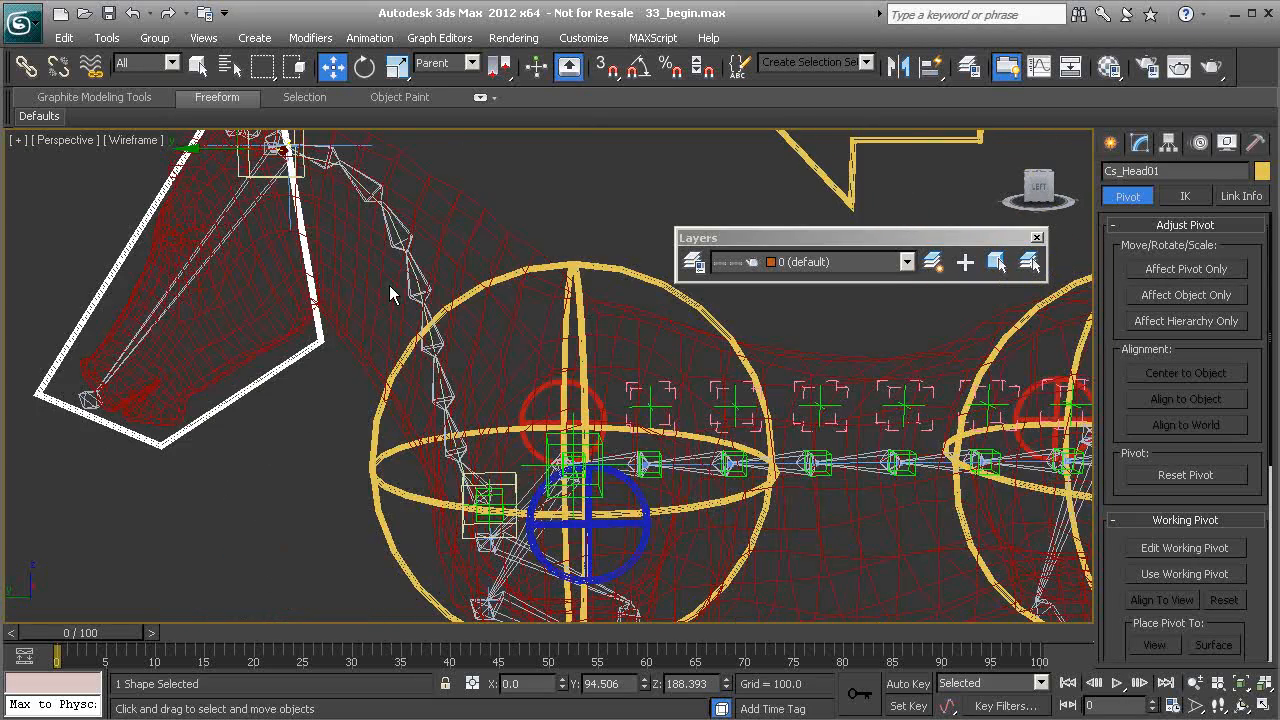
middle_click_drag(460, 328, 490, 375)
scroll(473, 387, "down", 1)
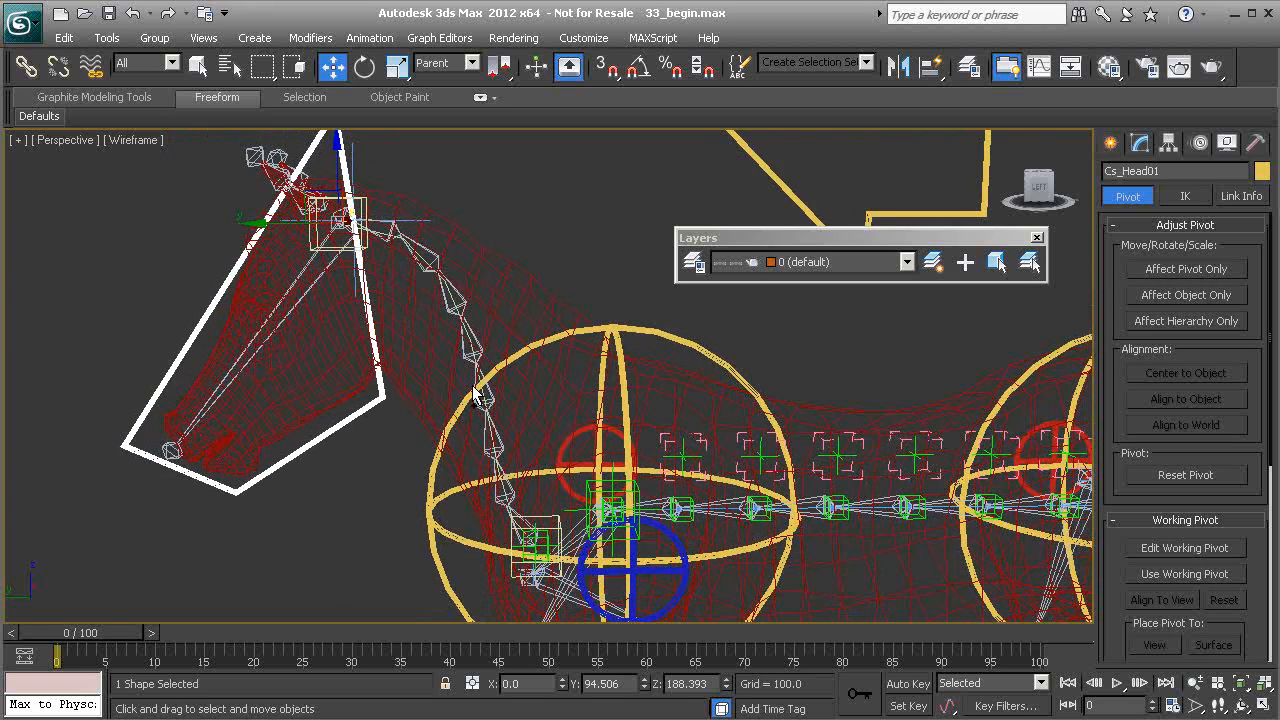
left_click(26, 66)
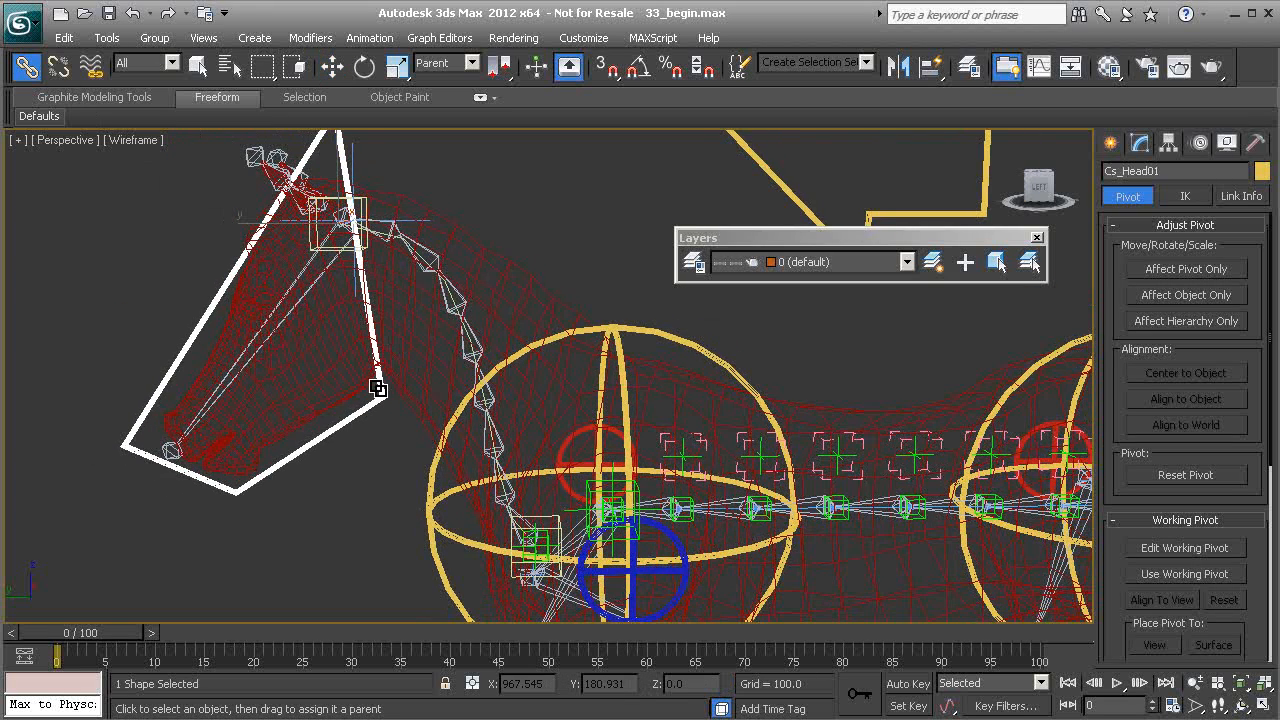
left_click_drag(339, 427, 659, 333)
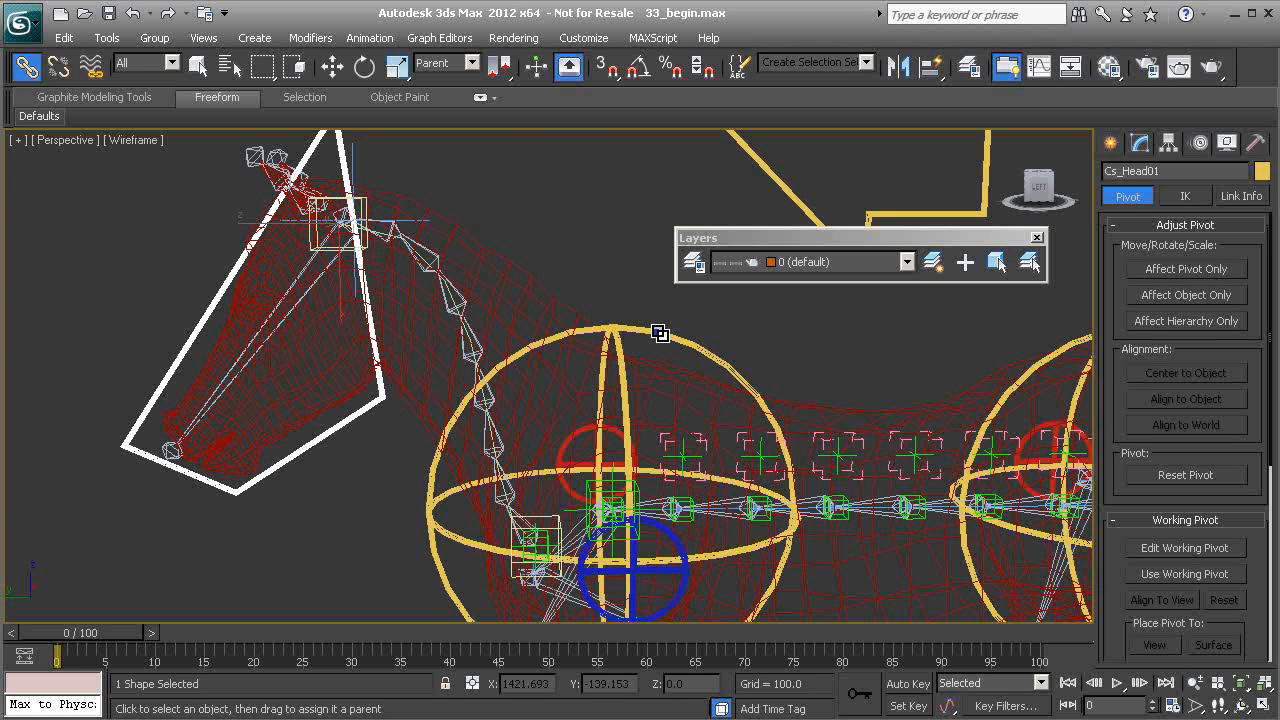
Apply Reset XForm to Cs_Head01 and open the Collapse utility for collapsing its modifier stack
middle_click_drag(442, 434, 492, 411)
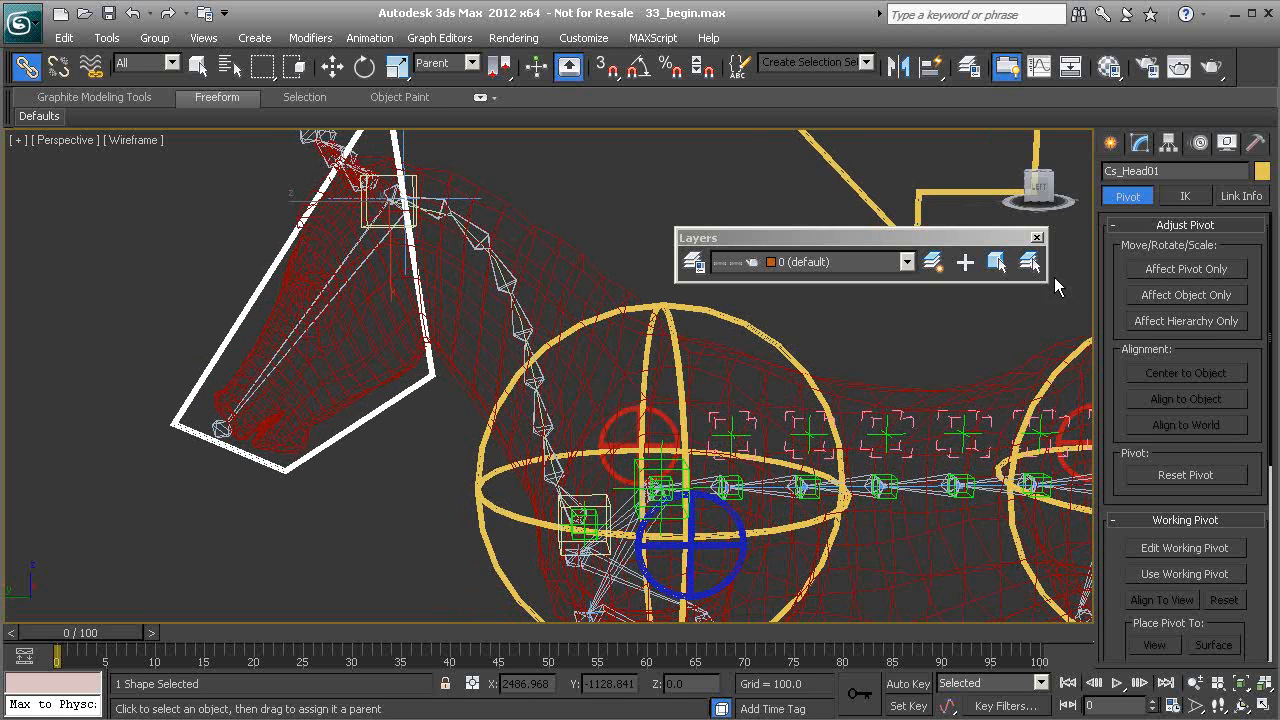
left_click(1256, 143)
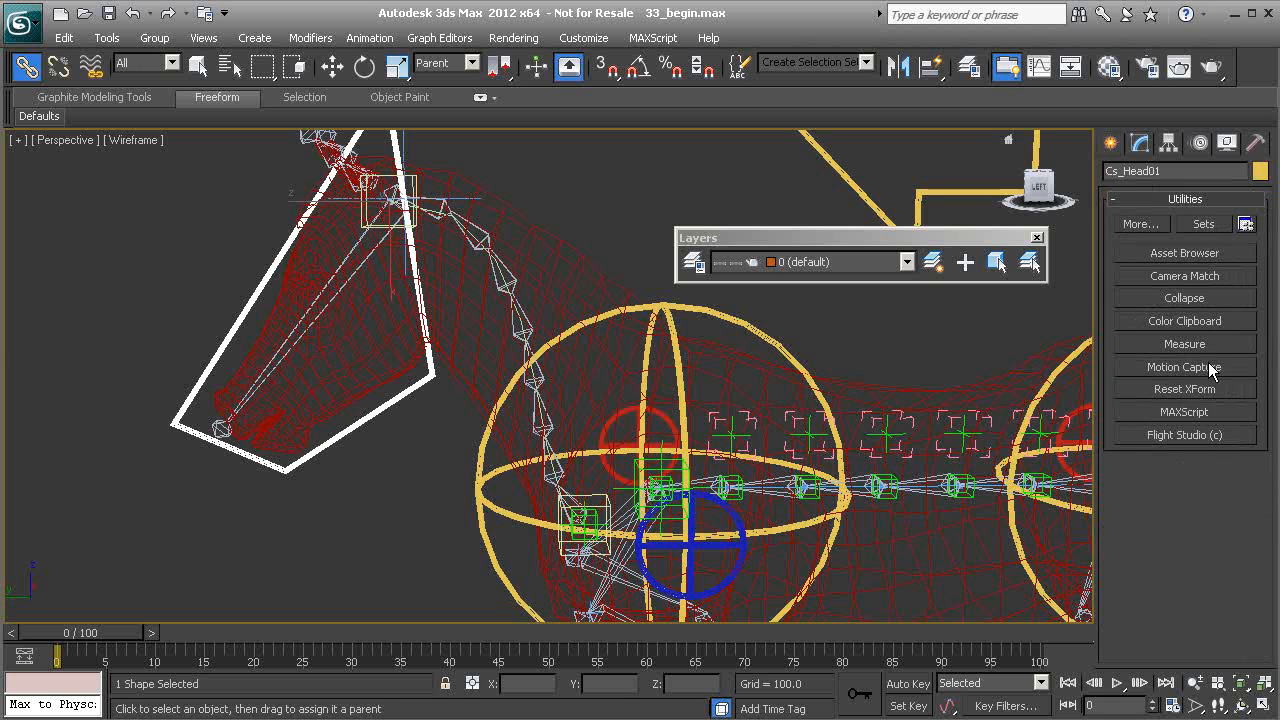
left_click(1180, 389)
left_click(1190, 498)
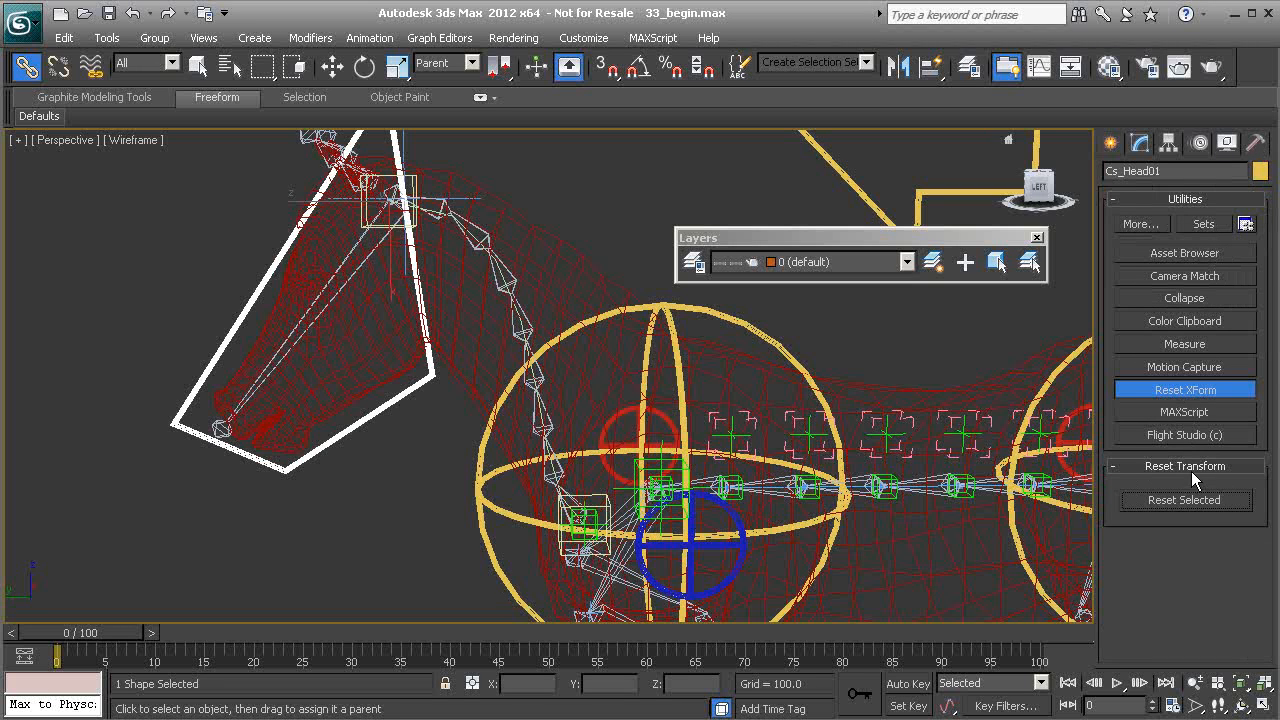
left_click(1208, 392)
left_click(1208, 298)
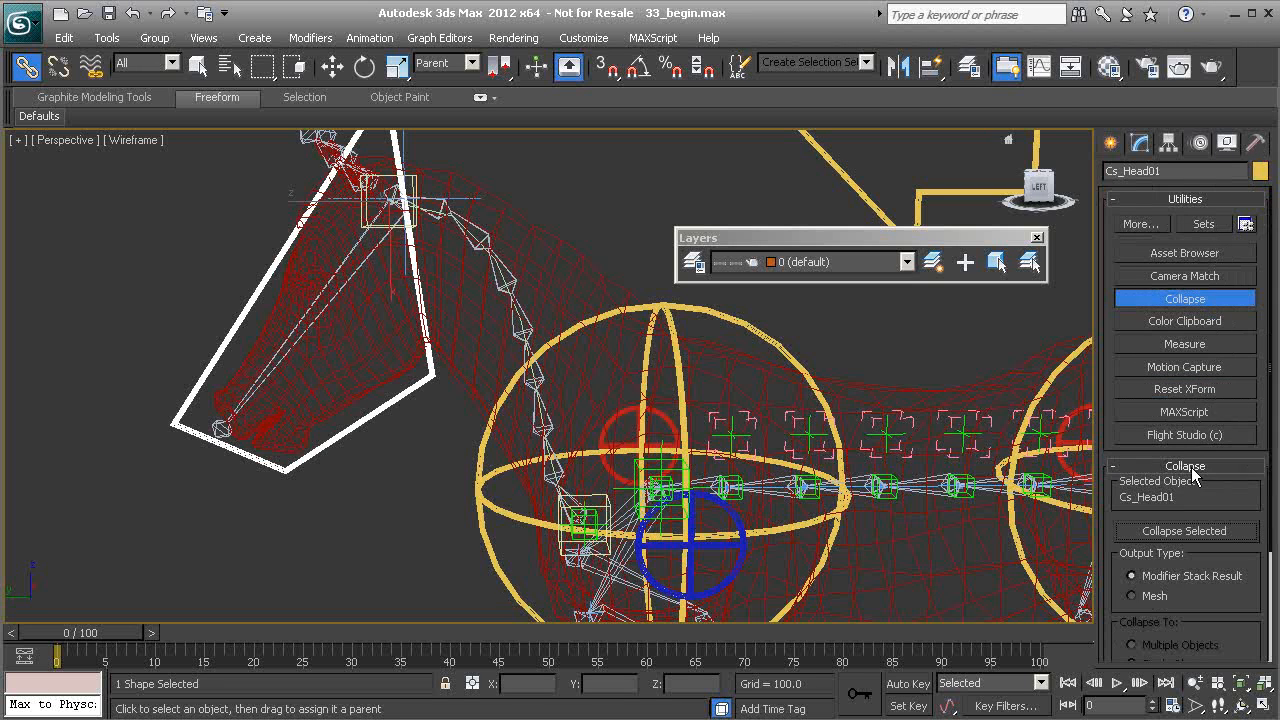
left_click(1201, 296)
Switch the perspective view to shaded display and clear the selection
middle_click_drag(479, 373, 431, 382)
key("F3")
left_click(513, 228)
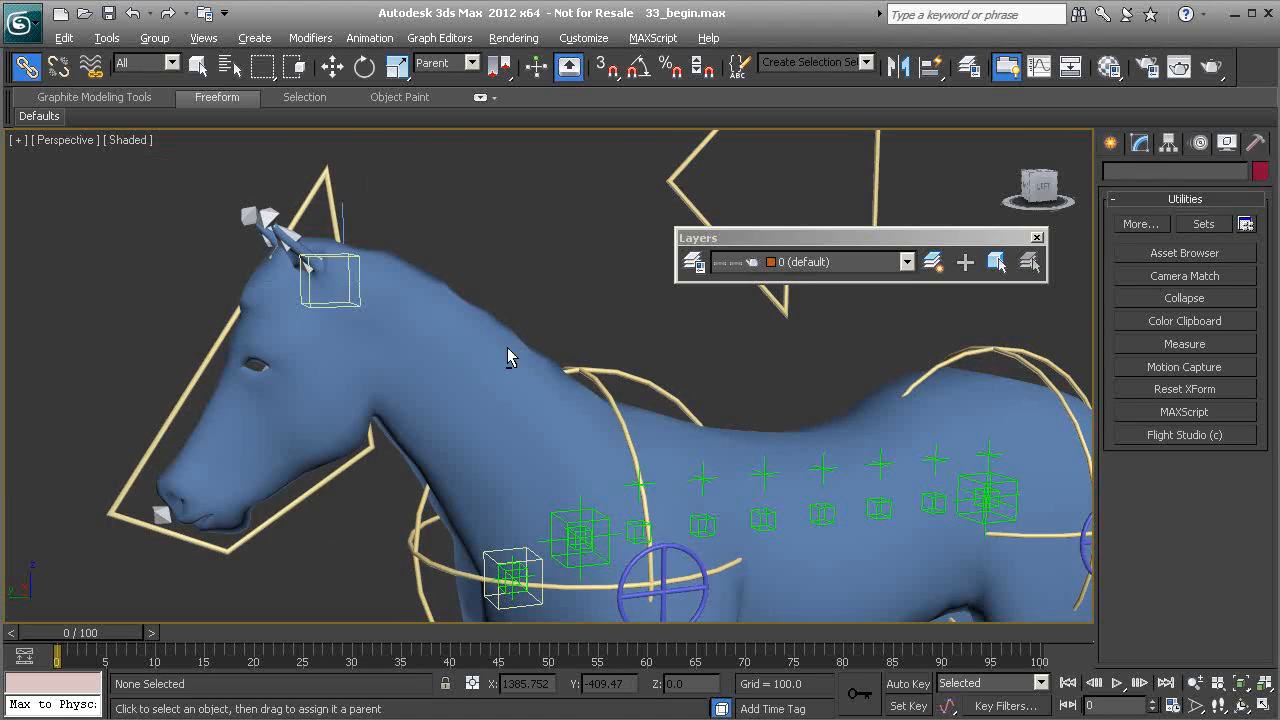
Select the head control Cs_Head01 and switch the perspective view to wireframe display
middle_click_drag(507, 347, 448, 357, "alt")
middle_click_drag(262, 415, 554, 389)
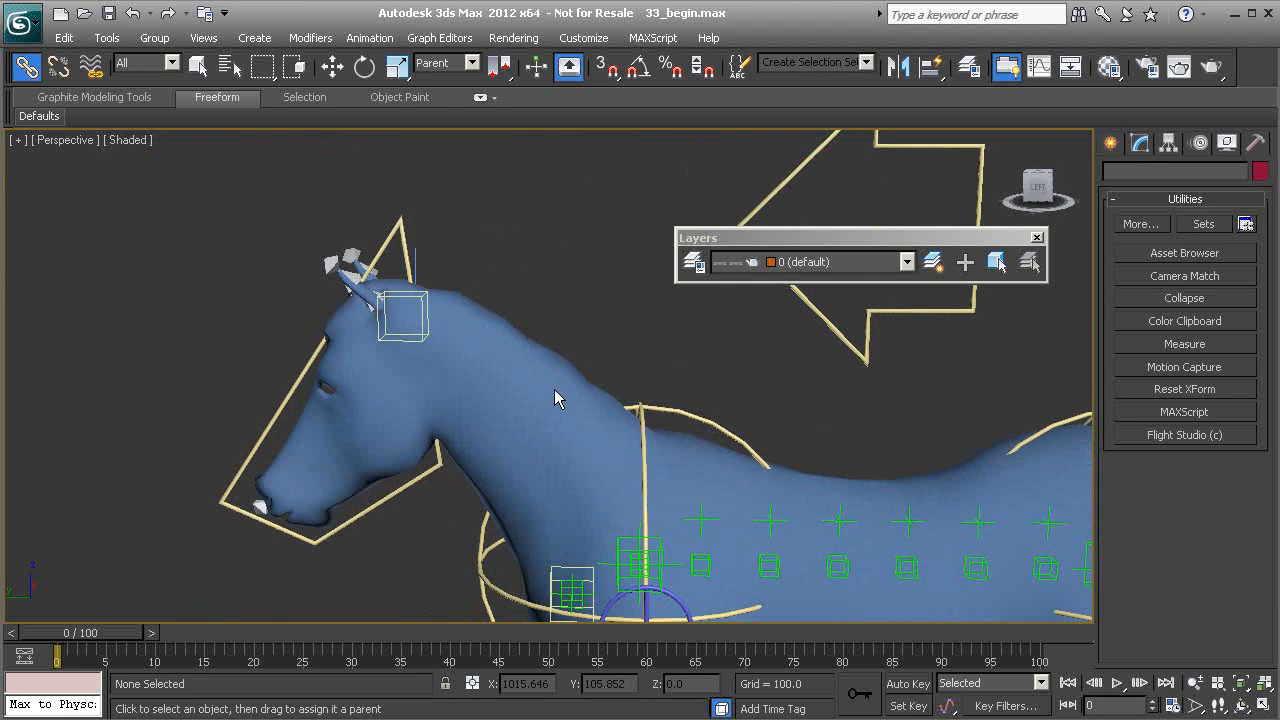
left_click(403, 232)
middle_click_drag(414, 373, 446, 316, "alt")
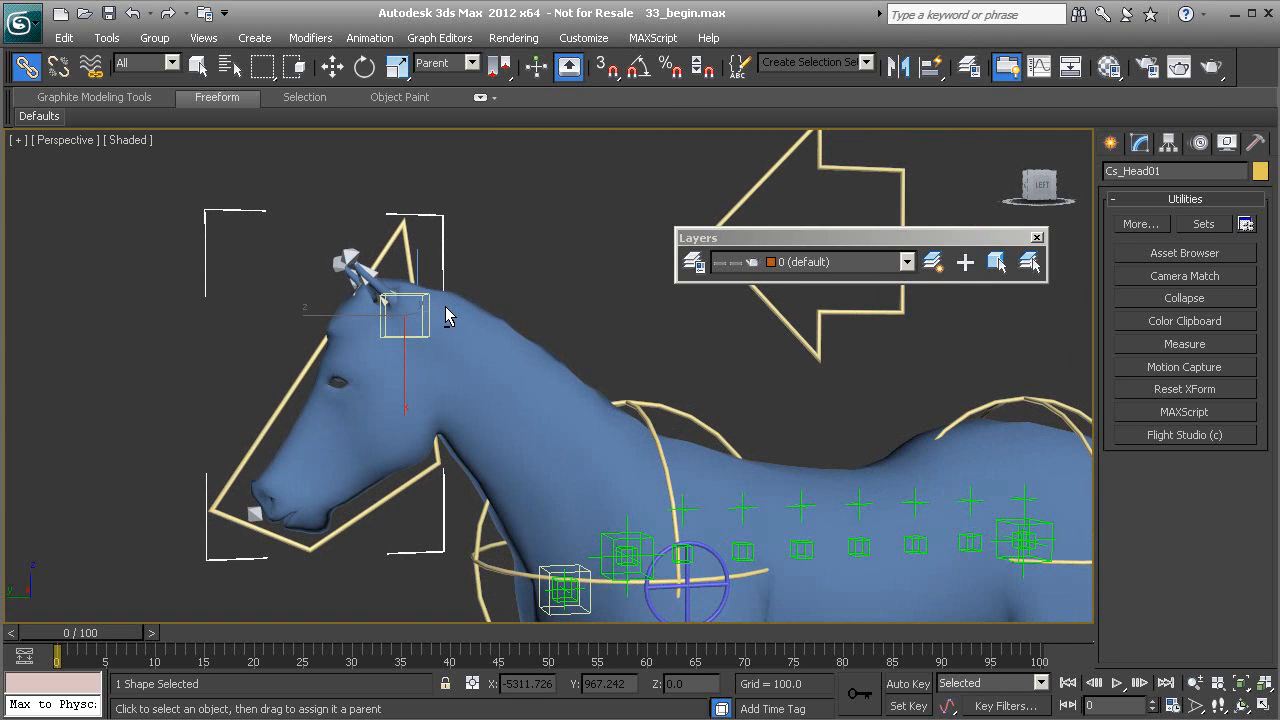
key("F3")
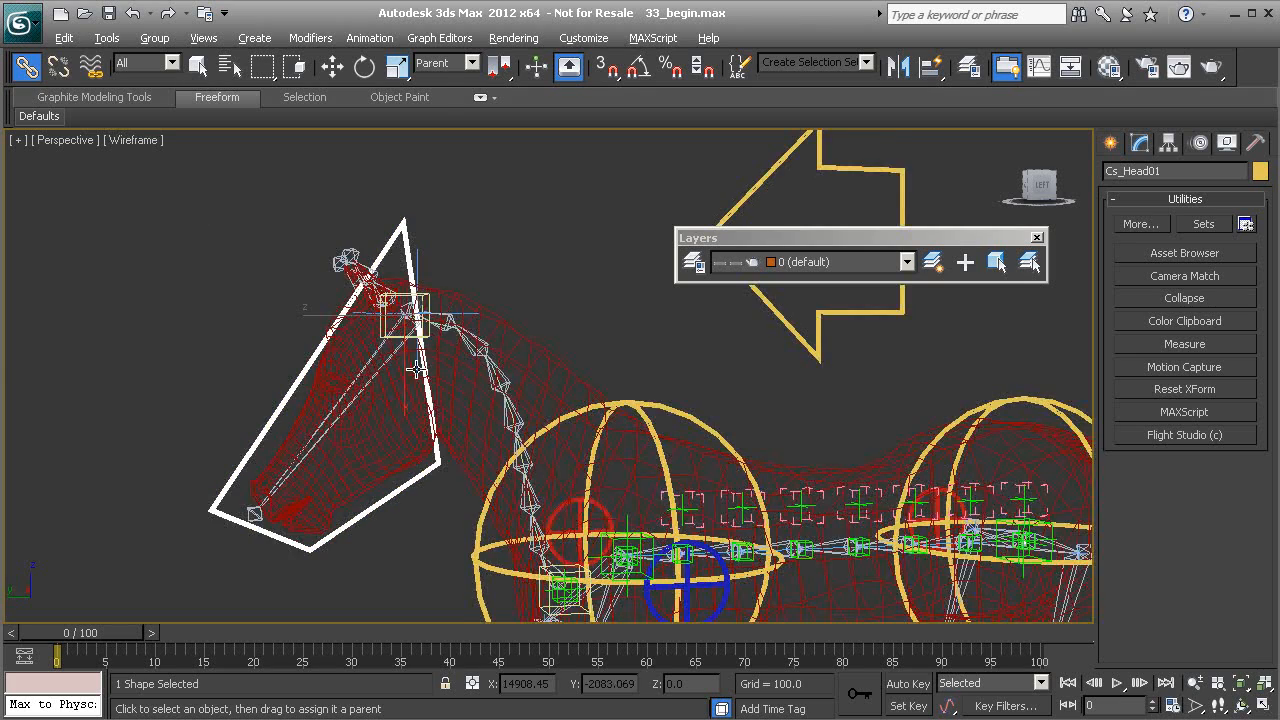
Compare the pivot axes of the head bone Bn_Head01 with those of the head control Cs_Head01
scroll(418, 369, "up", 3)
left_click(313, 373)
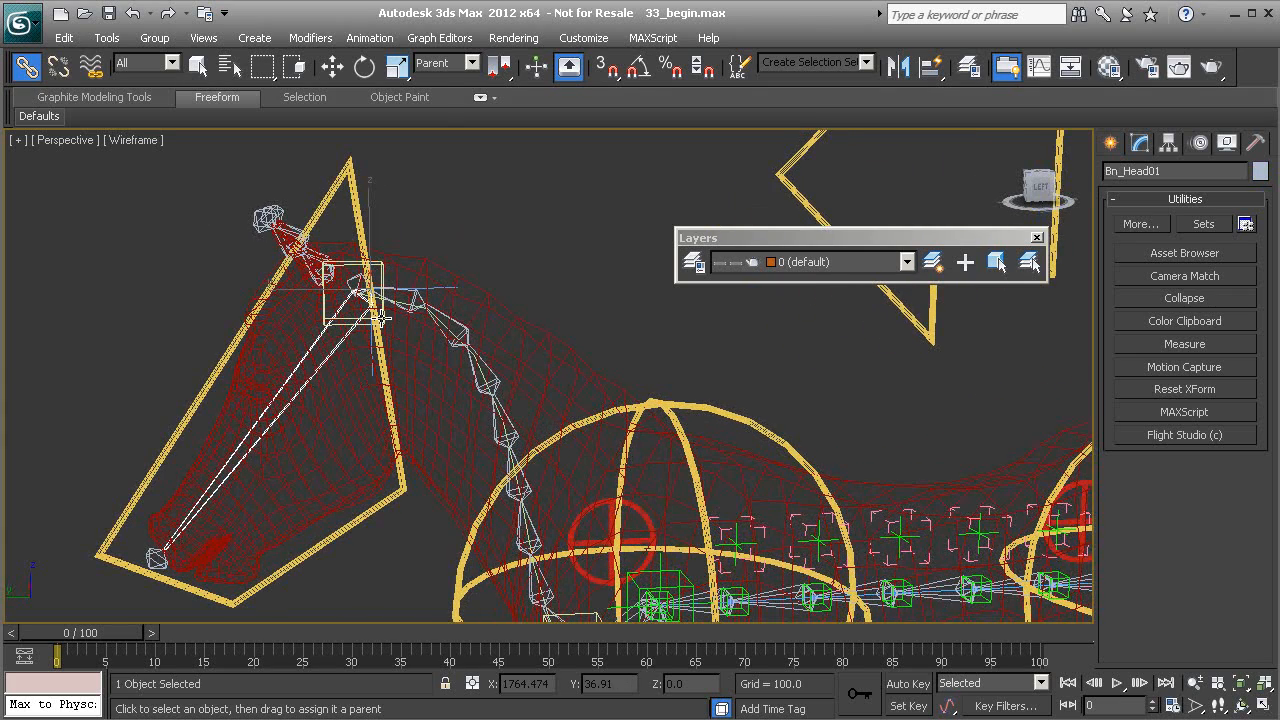
middle_click_drag(360, 335, 410, 281, "alt")
middle_click_drag(383, 327, 337, 338, "alt")
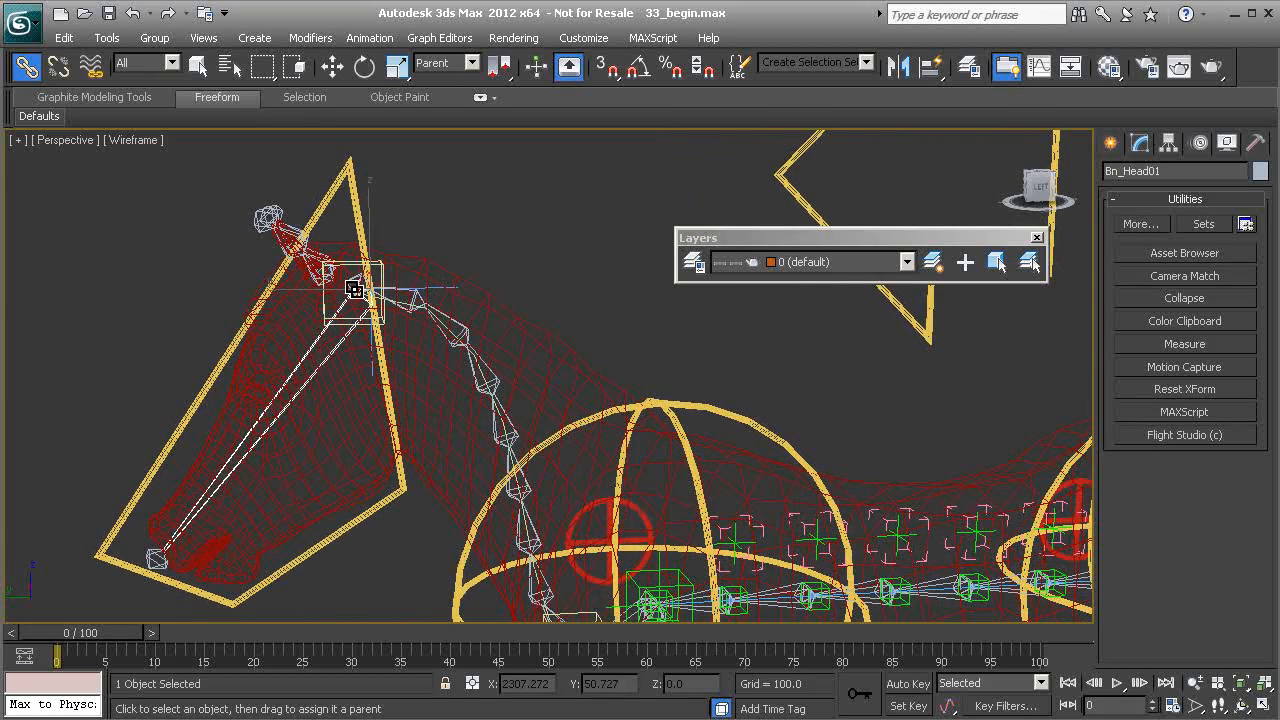
scroll(366, 262, "up", 1)
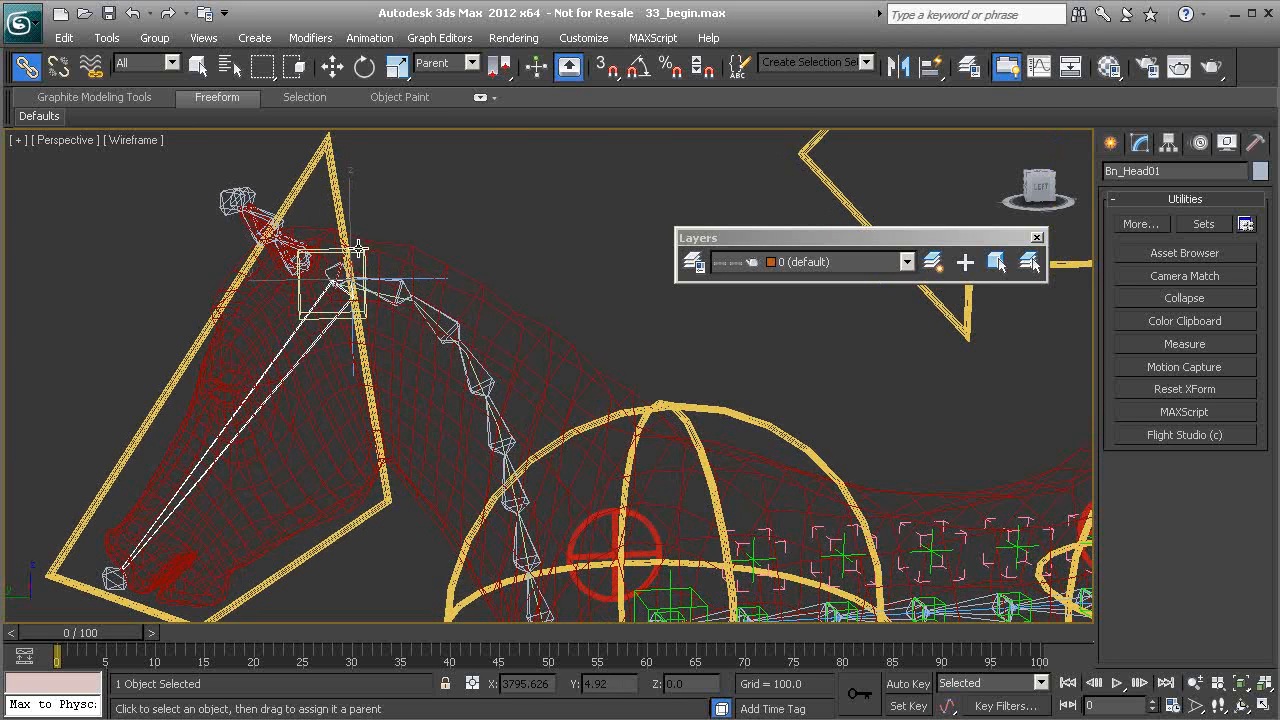
left_click(301, 183)
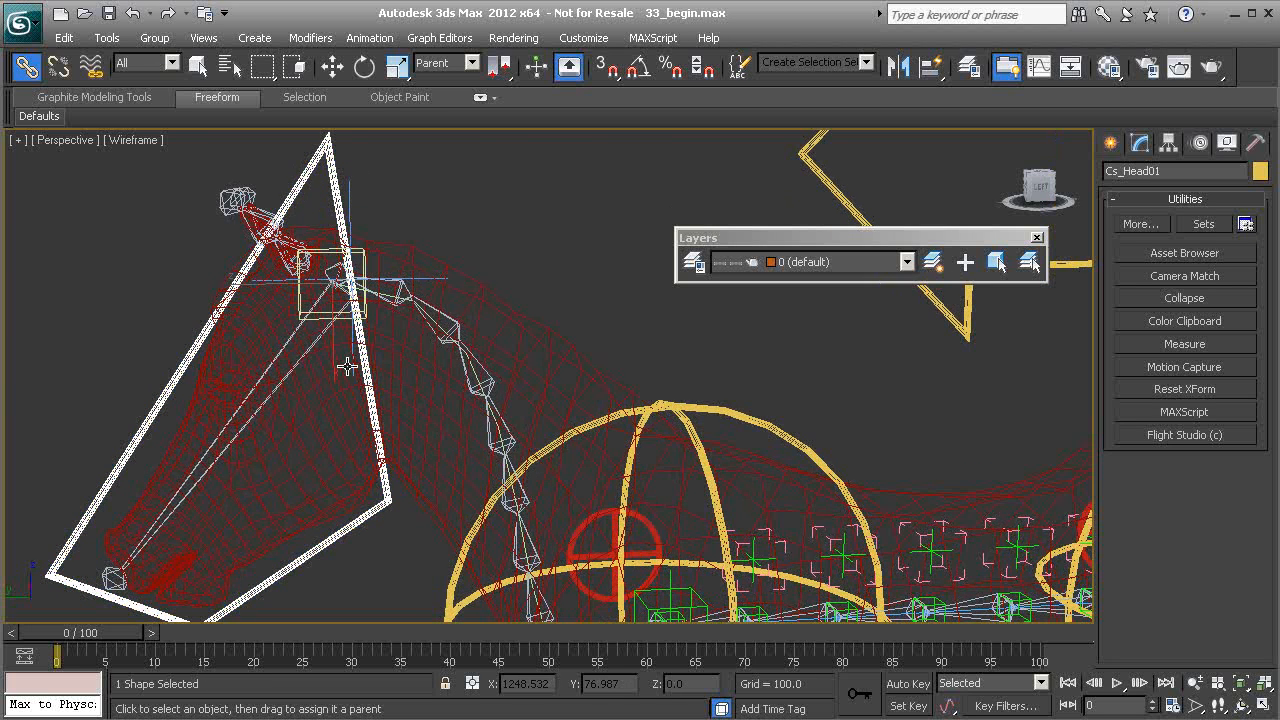
middle_click_drag(362, 286, 358, 366, "alt")
middle_click_drag(366, 298, 425, 385)
middle_click_drag(421, 308, 412, 393, "alt")
middle_click_drag(474, 354, 424, 274, "alt")
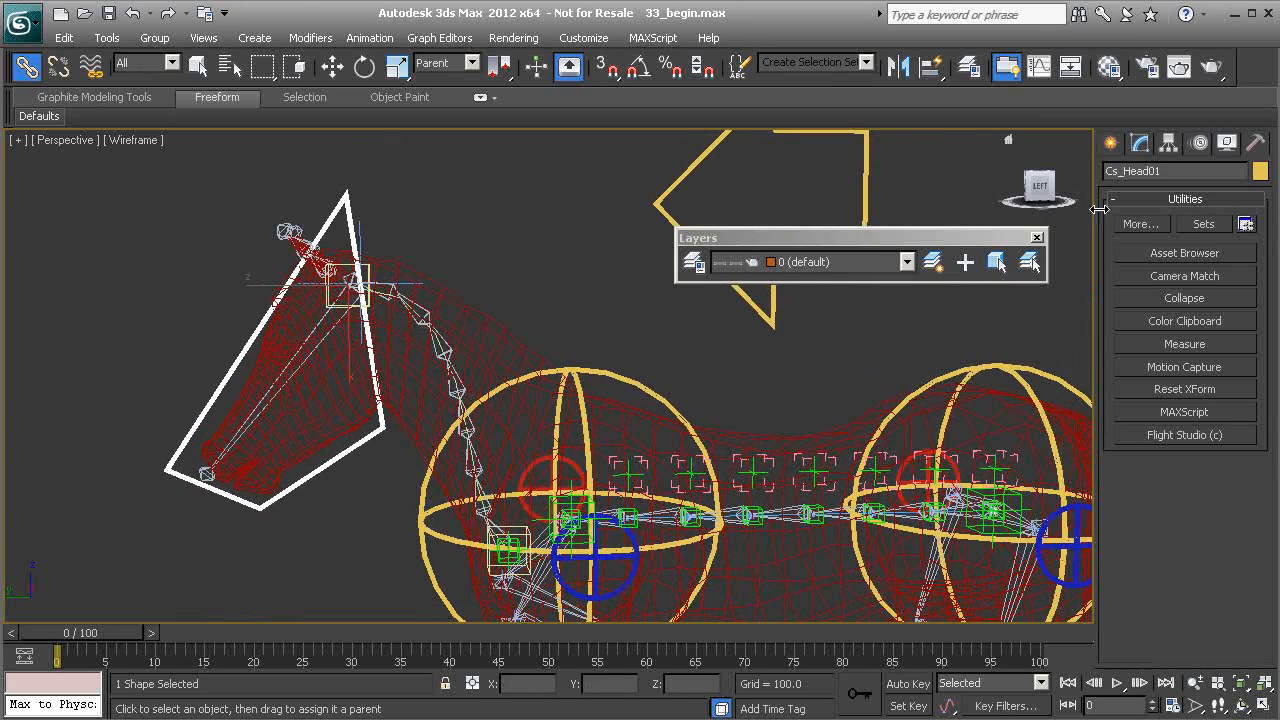
Create a Point helper with Cross and Box display on the ground grid beneath the horse
left_click(1109, 146)
left_click(1212, 177)
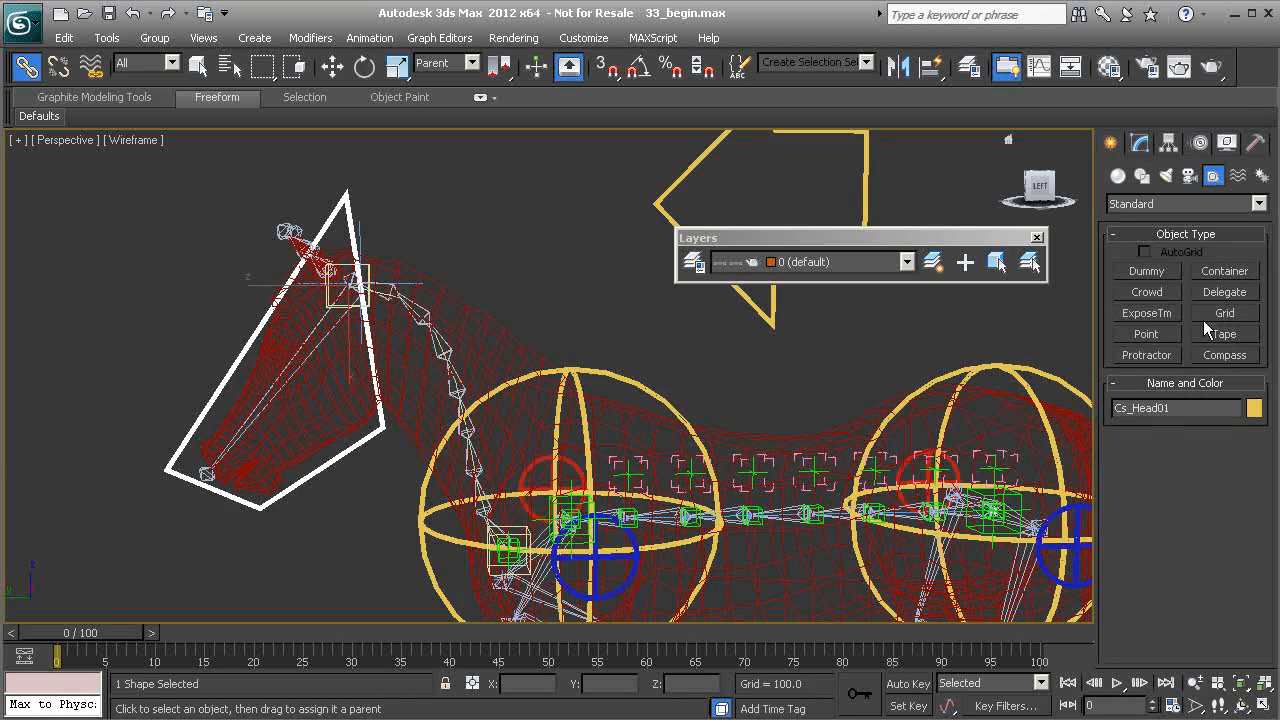
left_click(1147, 334)
middle_click_drag(663, 348, 550, 296, "alt")
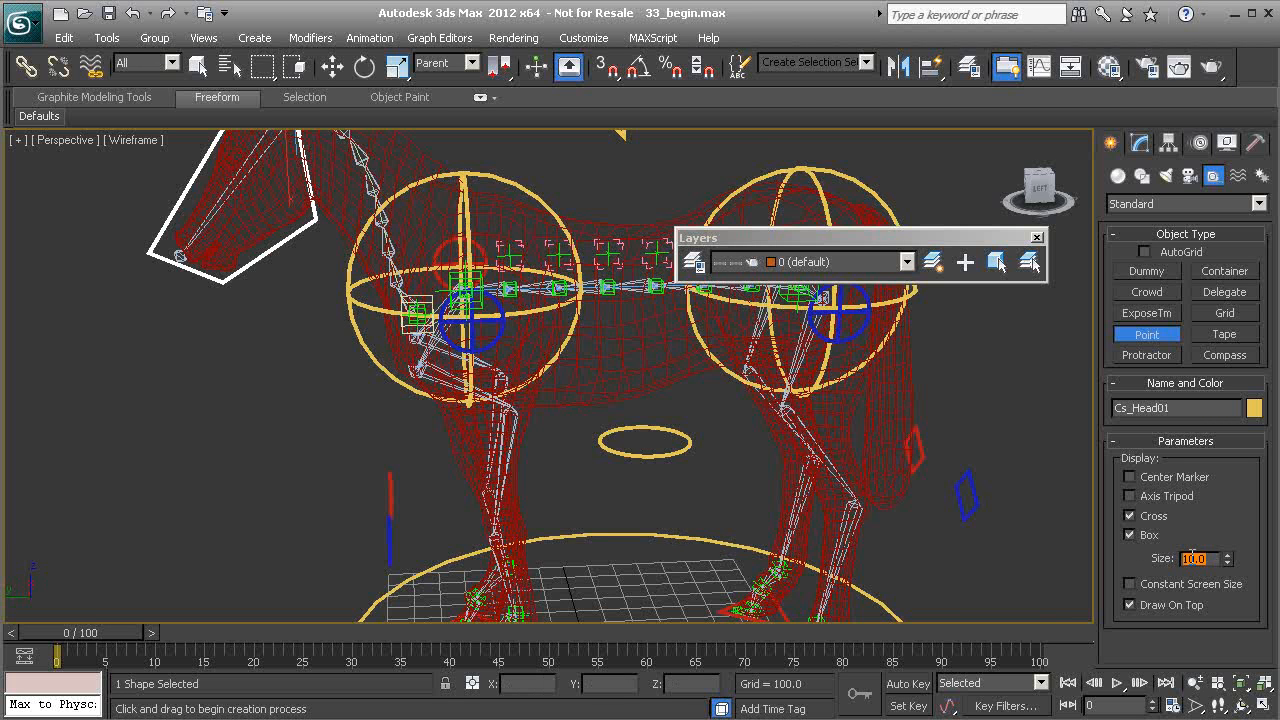
left_click(596, 561)
right_click(671, 511)
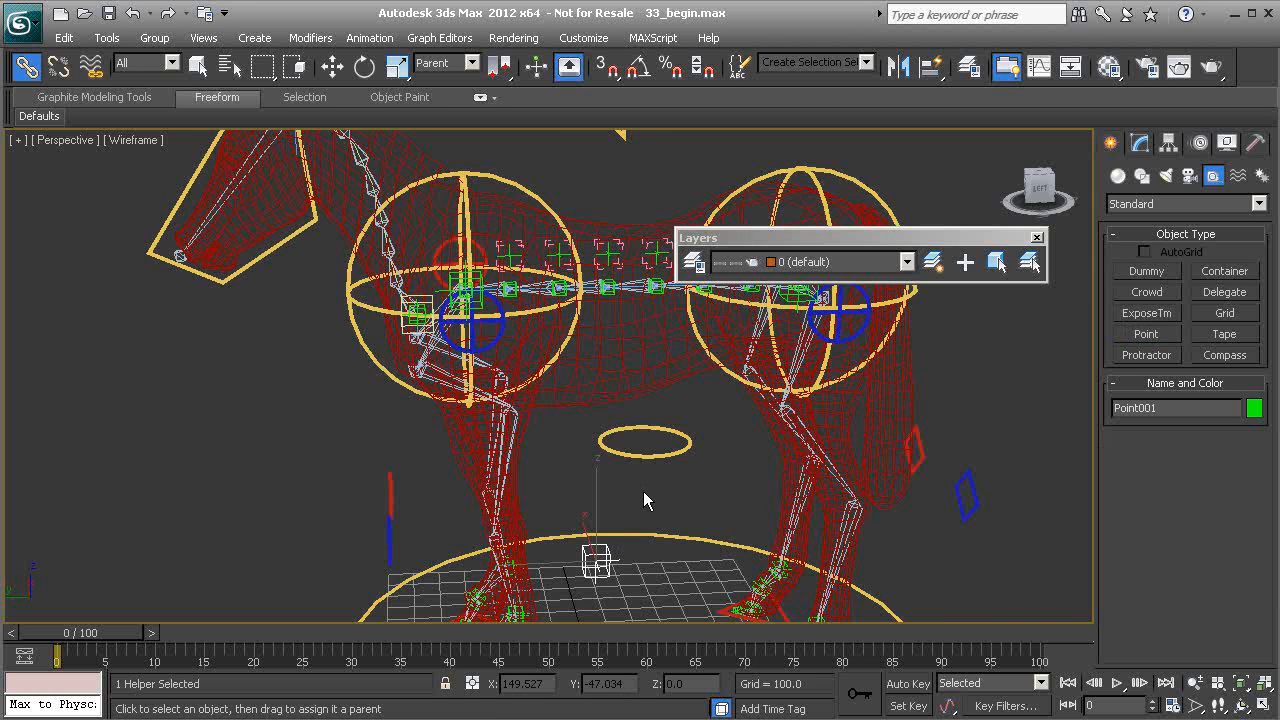
Align the point helper to Bn_Head01, matching X, Y and Z position pivot to pivot and orientation on all three axes
middle_click_drag(505, 454, 562, 492)
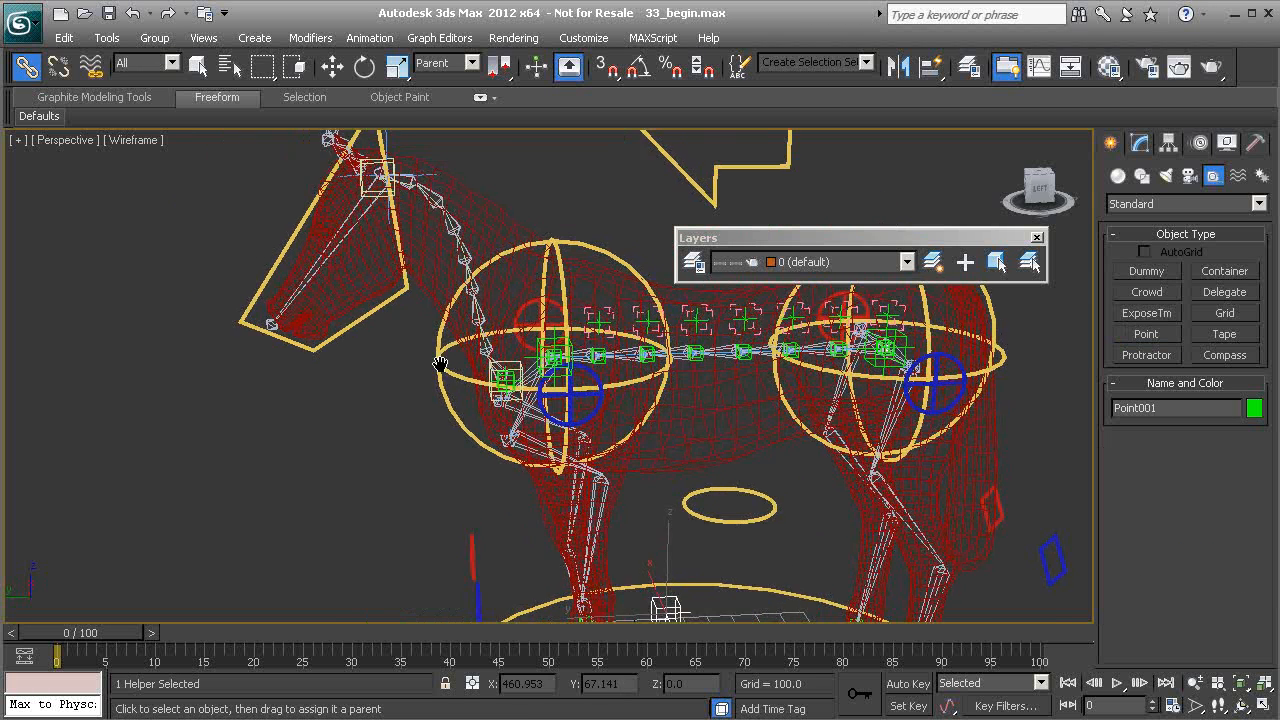
key("alt+a")
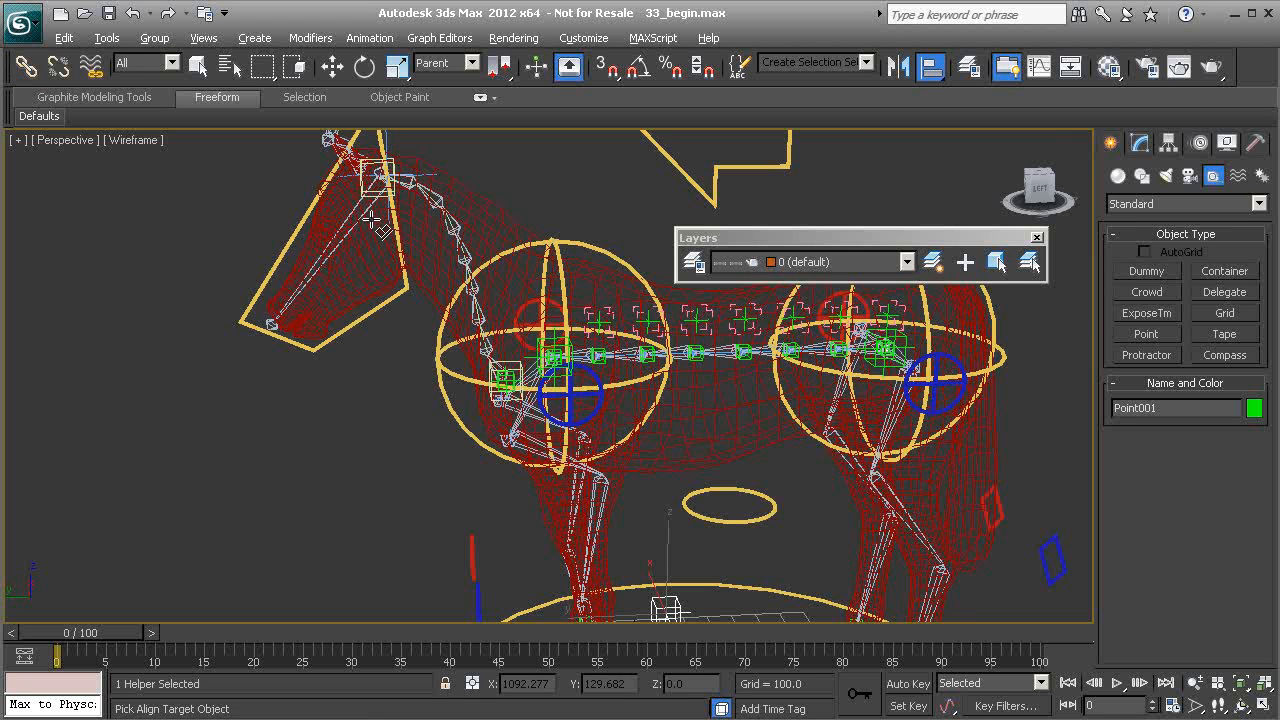
left_click(364, 216)
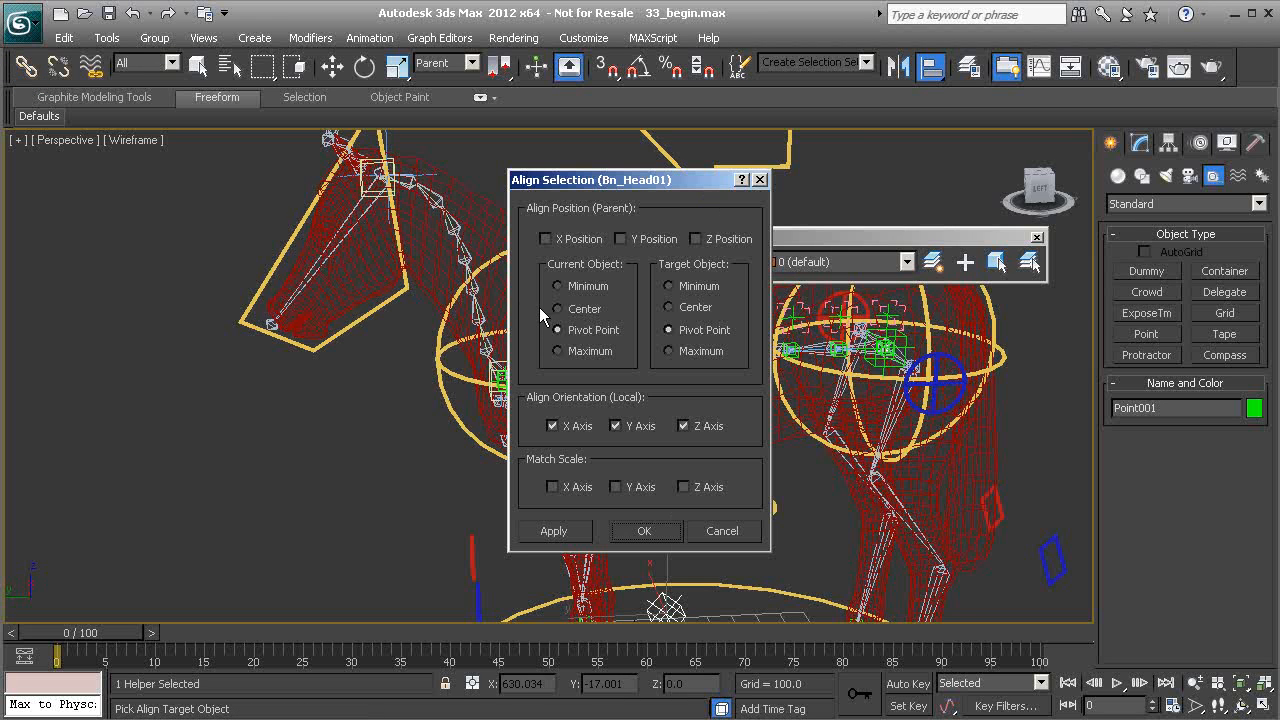
left_click(550, 240)
left_click(641, 241)
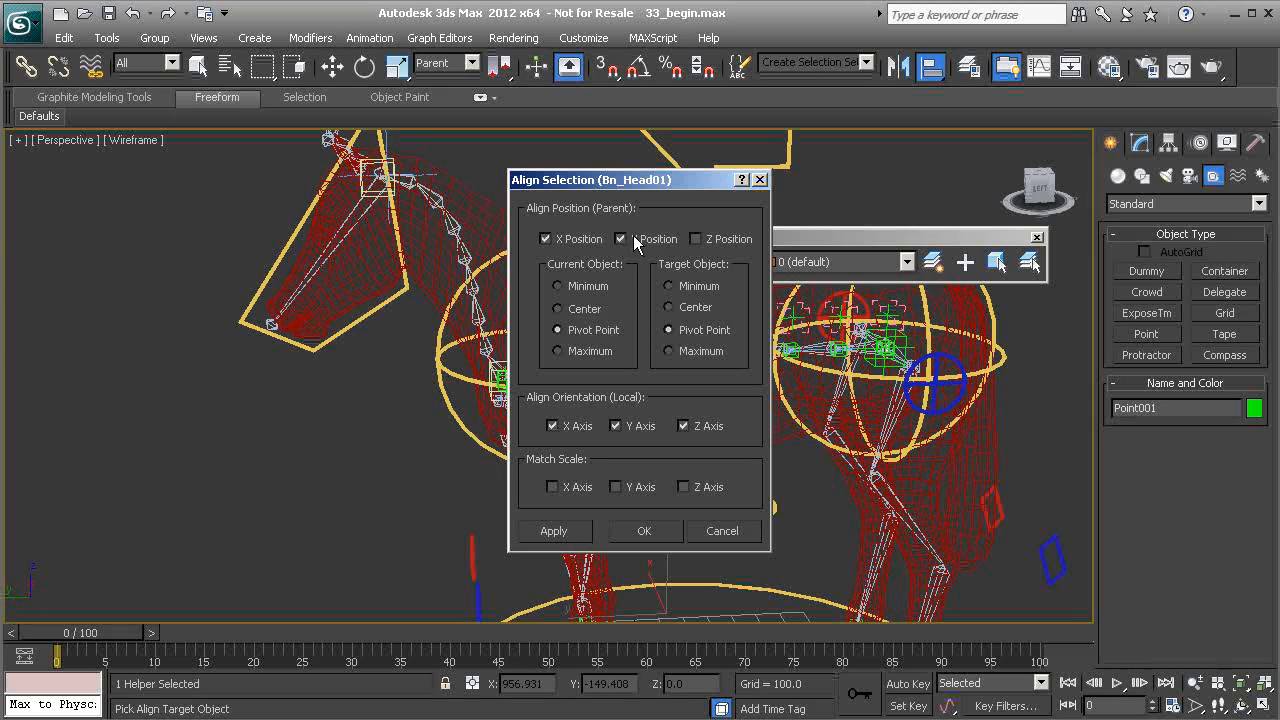
left_click(718, 241)
left_click(646, 530)
Rename the point helper at the base of the head bone as PtDrv_Head01
scroll(458, 216, "up", 8)
middle_click_drag(458, 216, 526, 322)
middle_click_drag(526, 322, 560, 270)
double_click(1160, 403)
type("P")
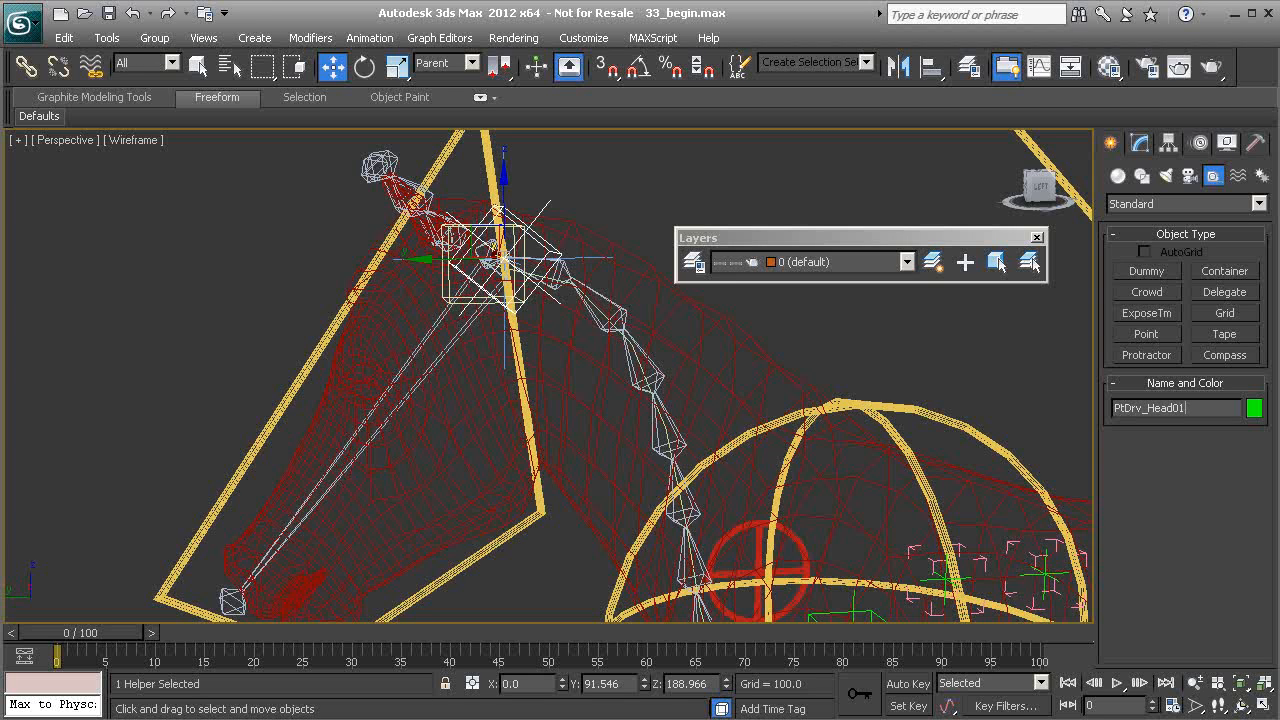
Add PtDrv_Head01 to the objects_to_hide layer and close the layer manager
left_click(693, 263)
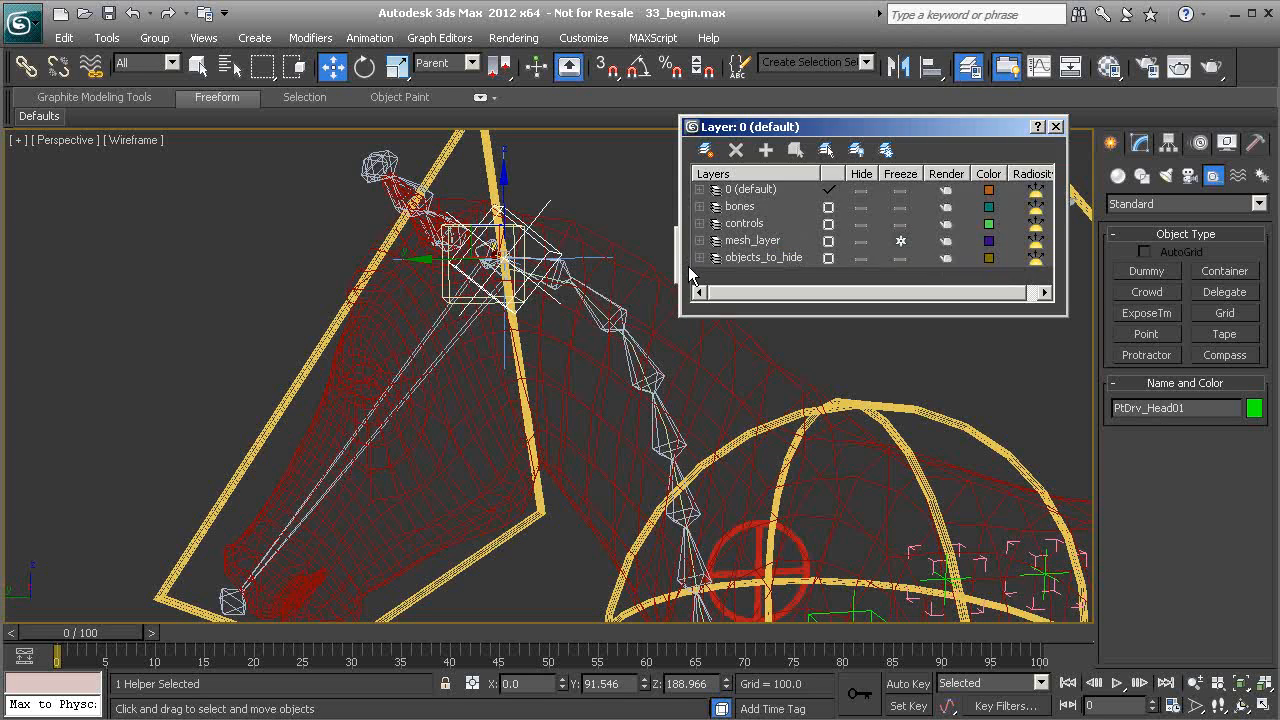
left_click(758, 259)
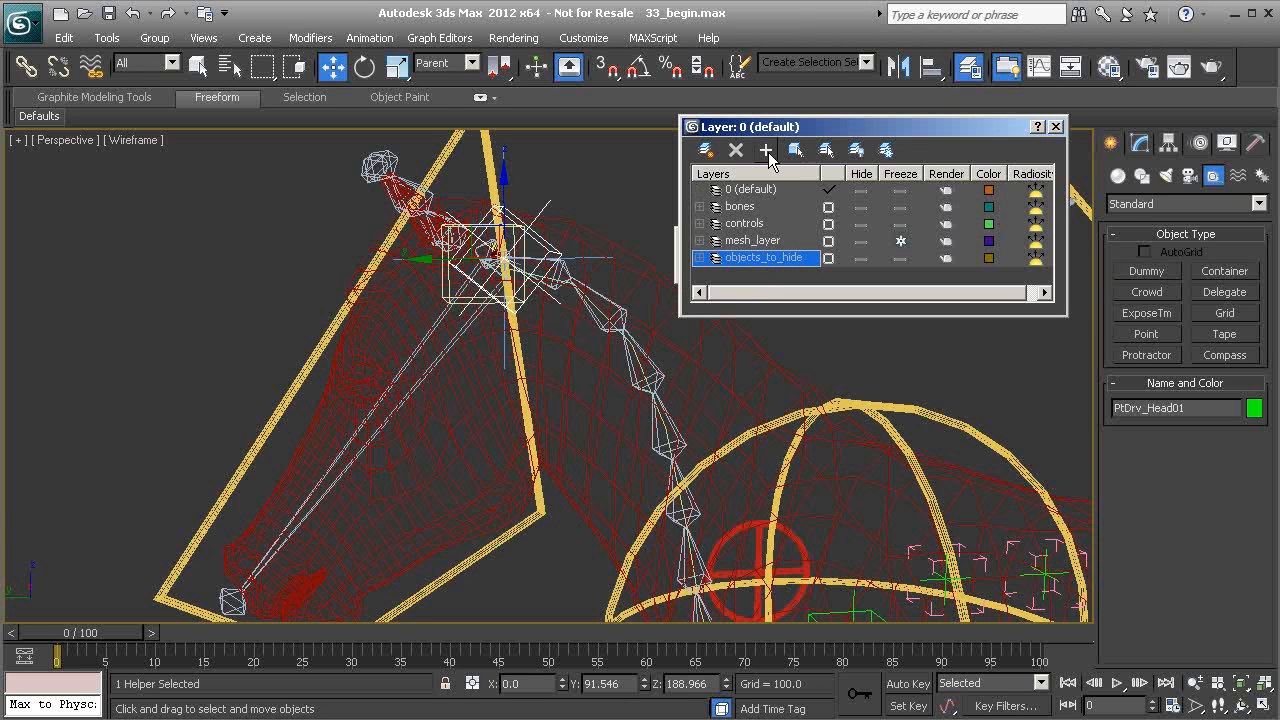
left_click(1056, 127)
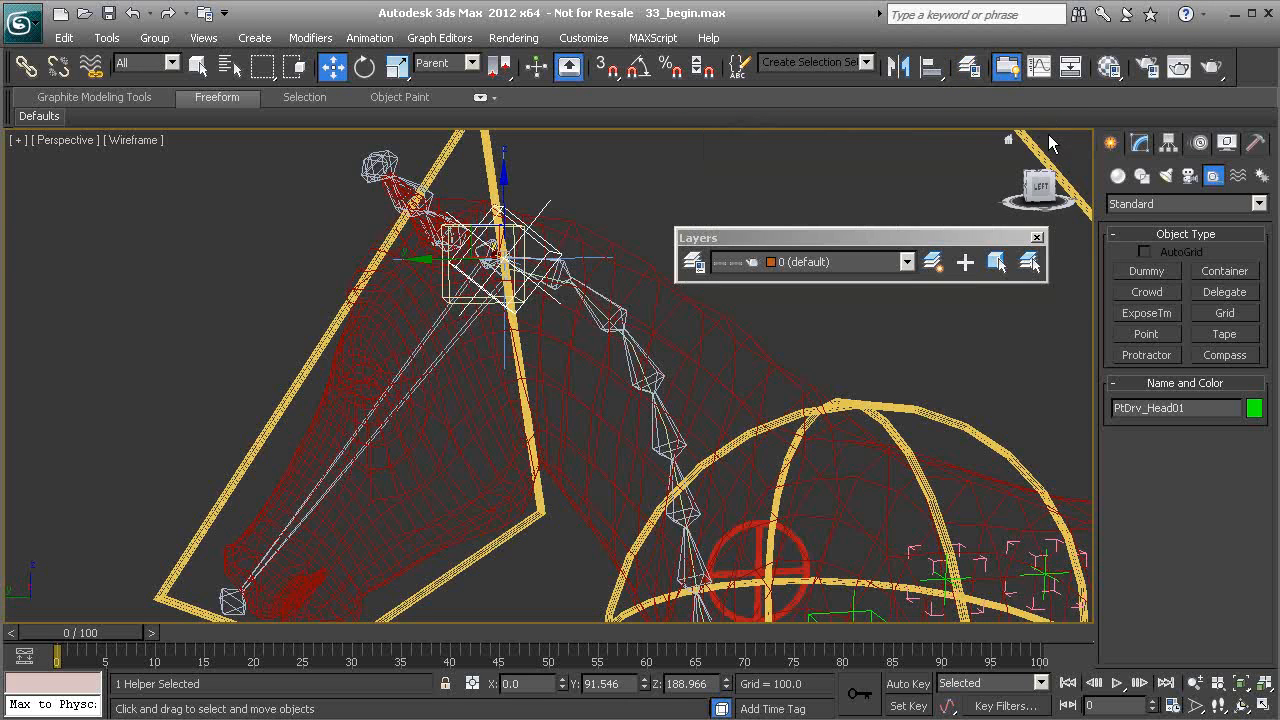
Apply an Orientation Constraint to the head bone Bn_Head01 with the PtDrv_Head01 helper as its target
middle_click_drag(513, 248, 548, 268)
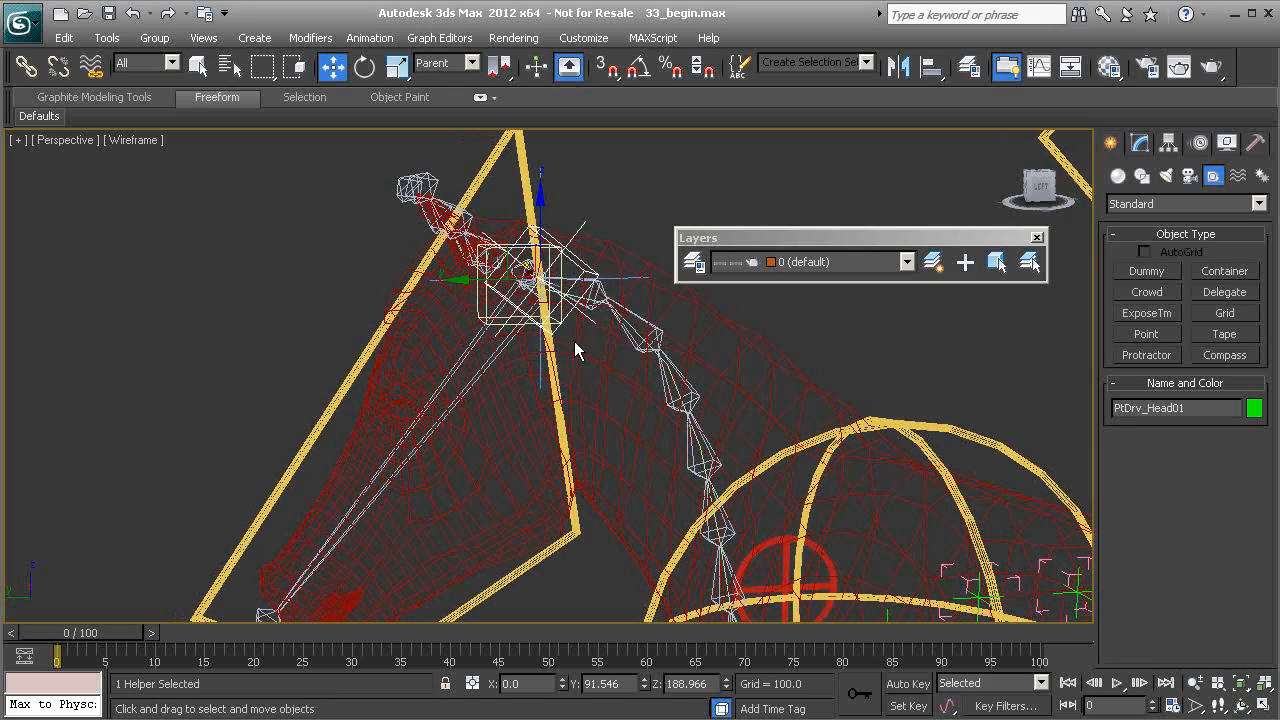
scroll(467, 355, "up", 2)
left_click(468, 360)
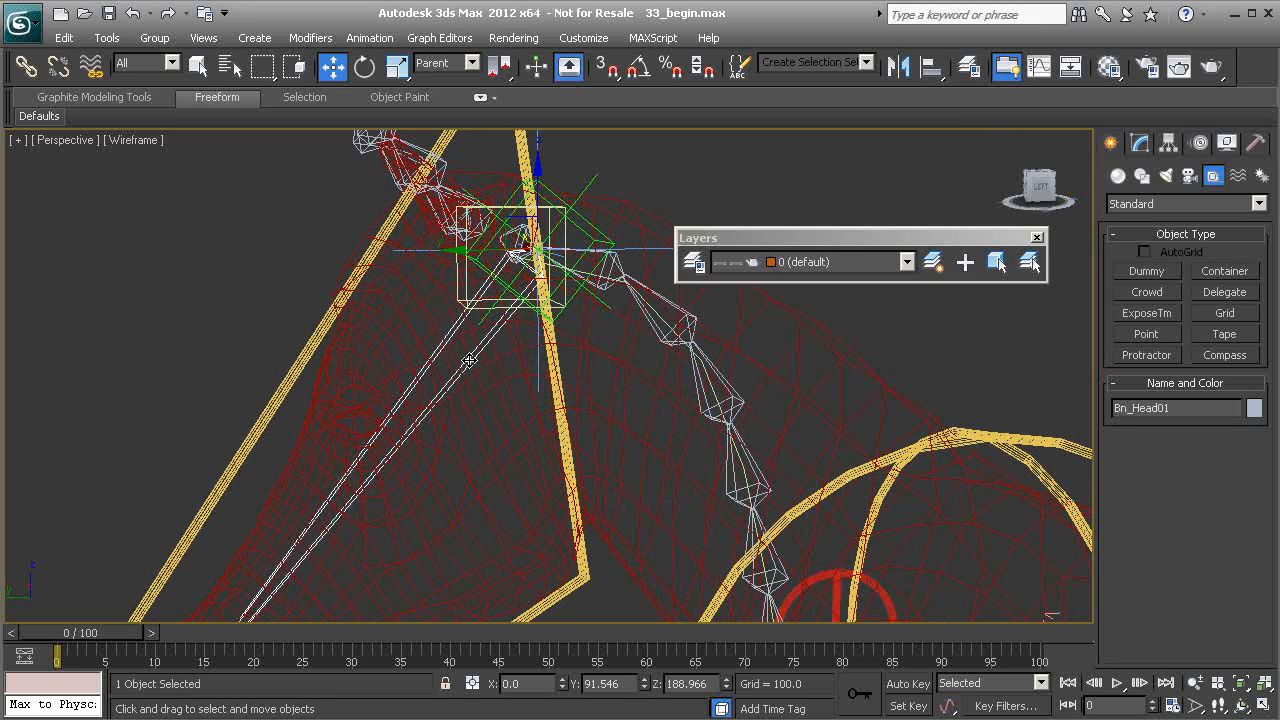
right_click(214, 240)
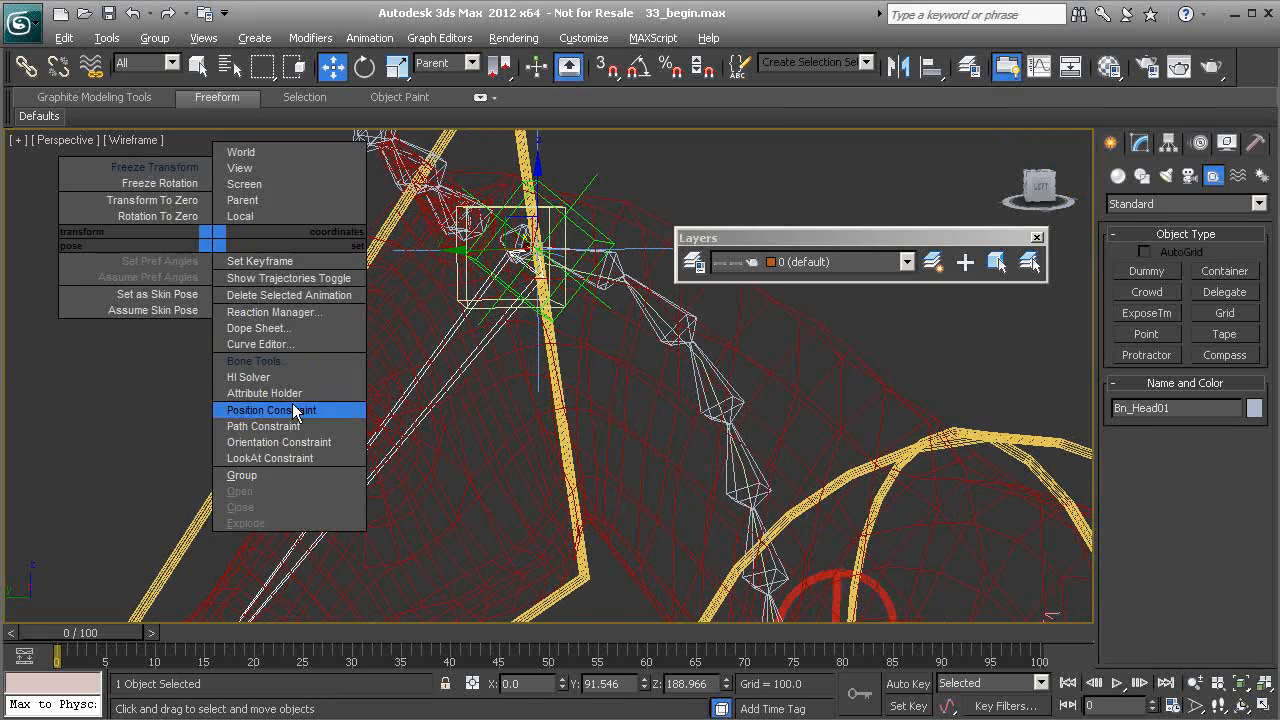
left_click(290, 442)
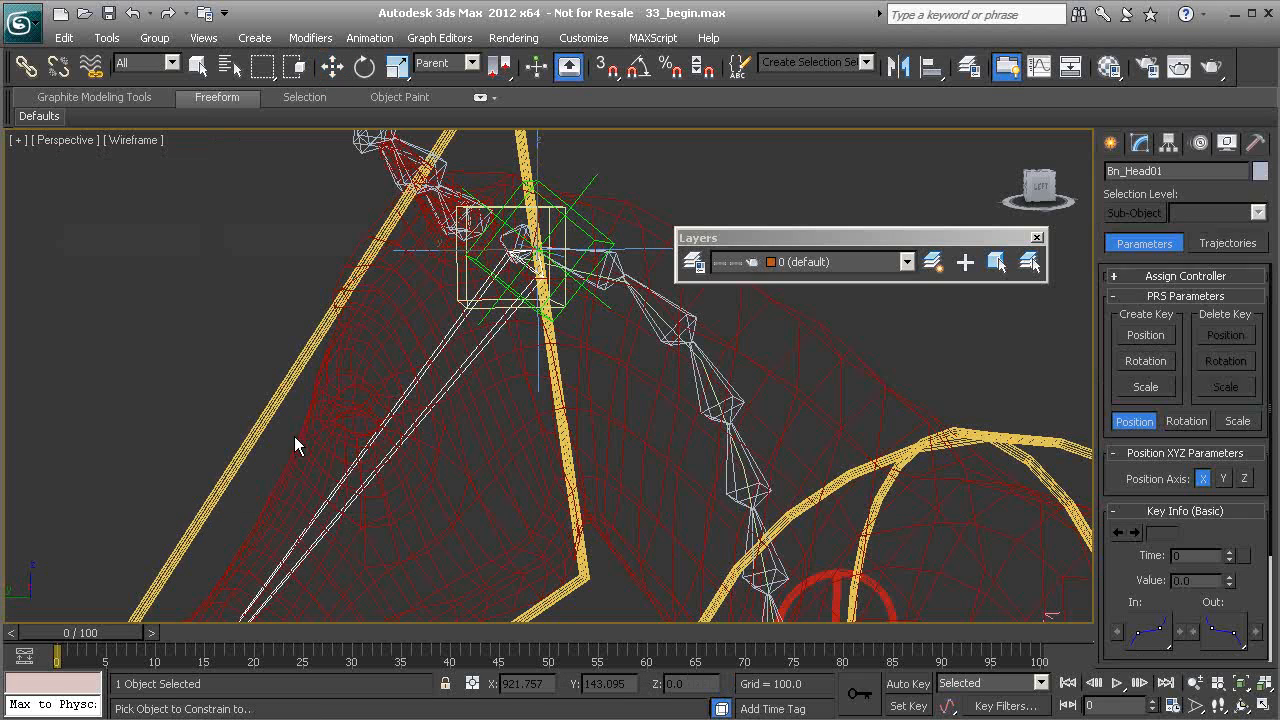
left_click(585, 219)
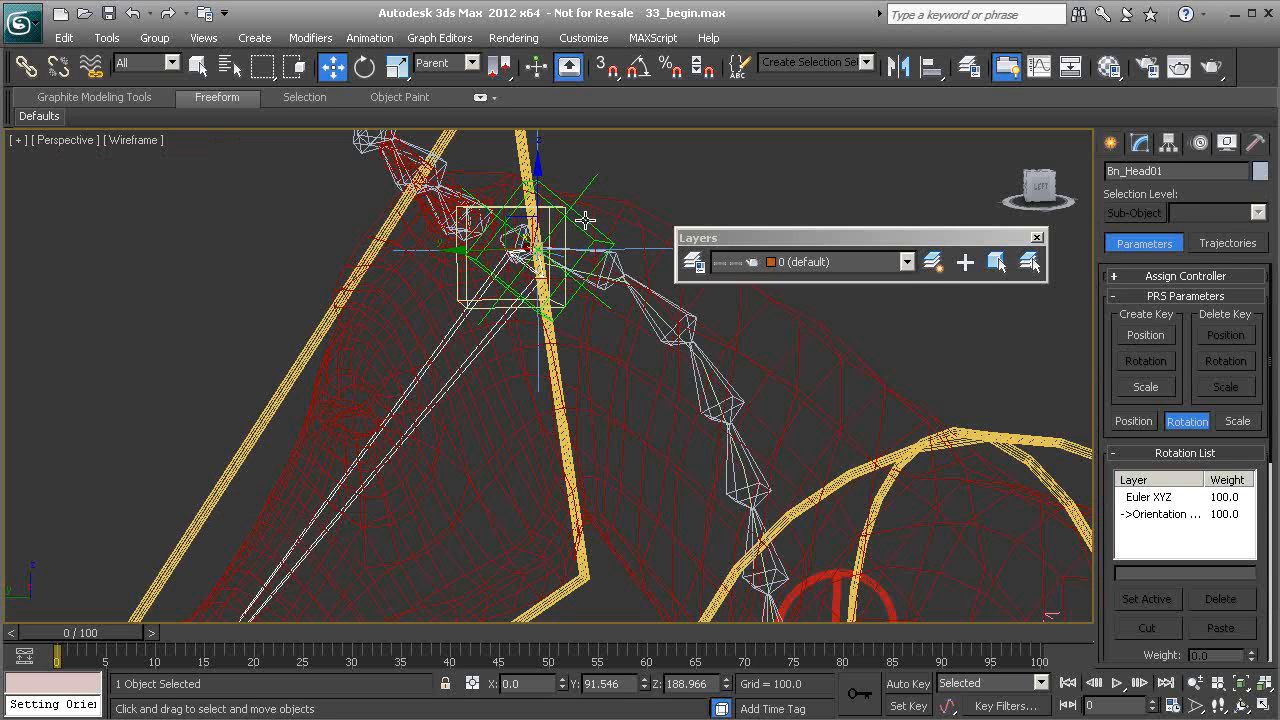
Link the PtDrv_Head01 helper to the head control Cs_Head01 as its parent
left_click(591, 224)
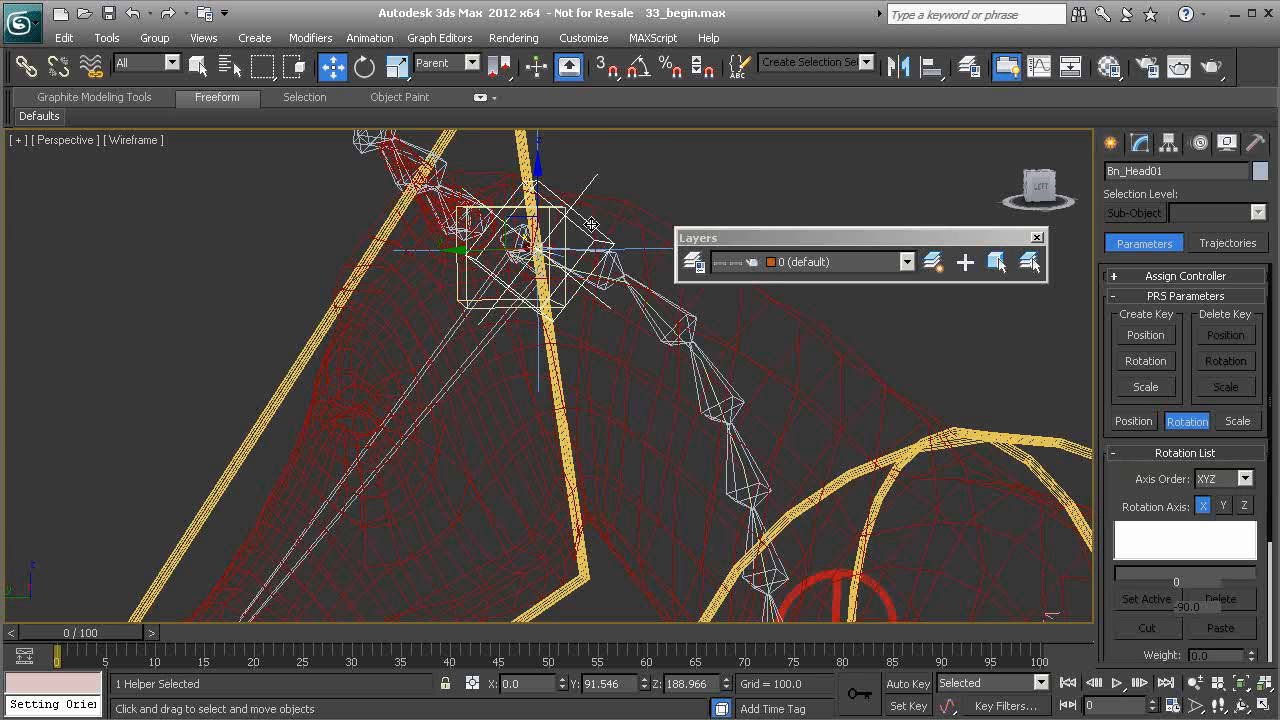
left_click(26, 66)
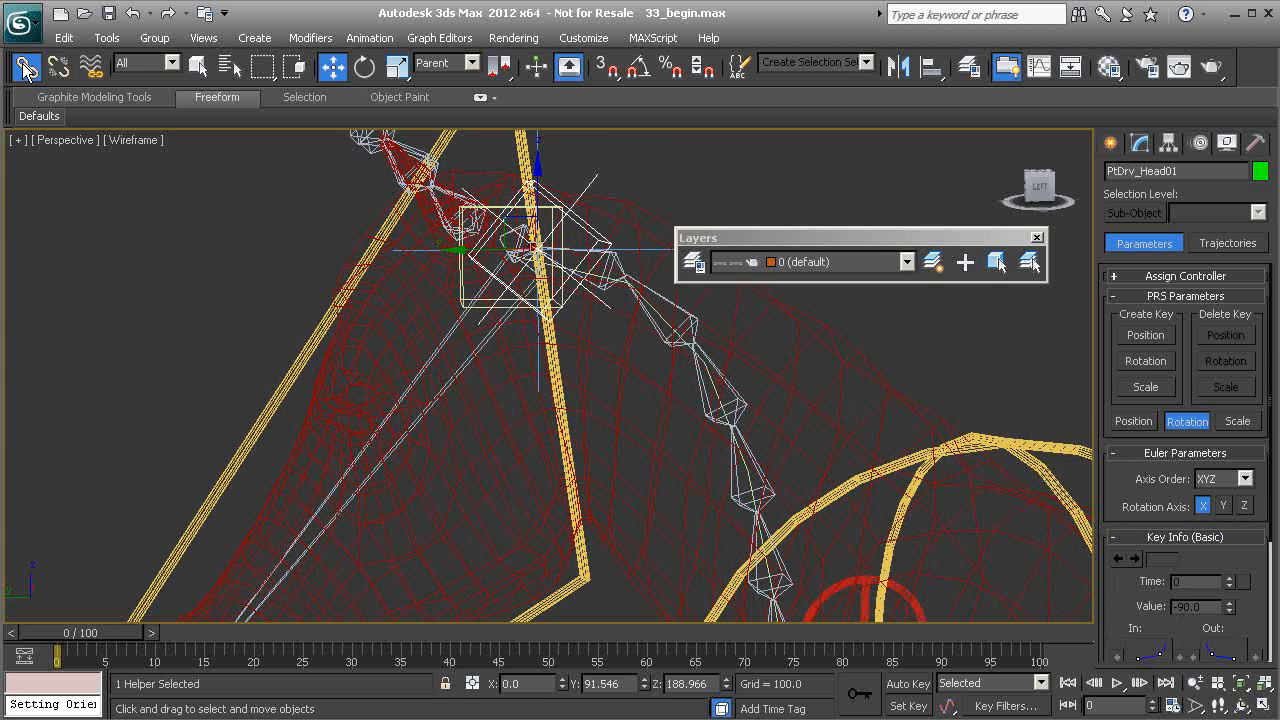
left_click_drag(595, 222, 353, 308)
Select Cs_Head01 with the Rotate tool and set the reference coordinate system to Gimbal
left_click(352, 304)
middle_click_drag(355, 344, 380, 350, "alt")
key("e")
left_click(472, 63)
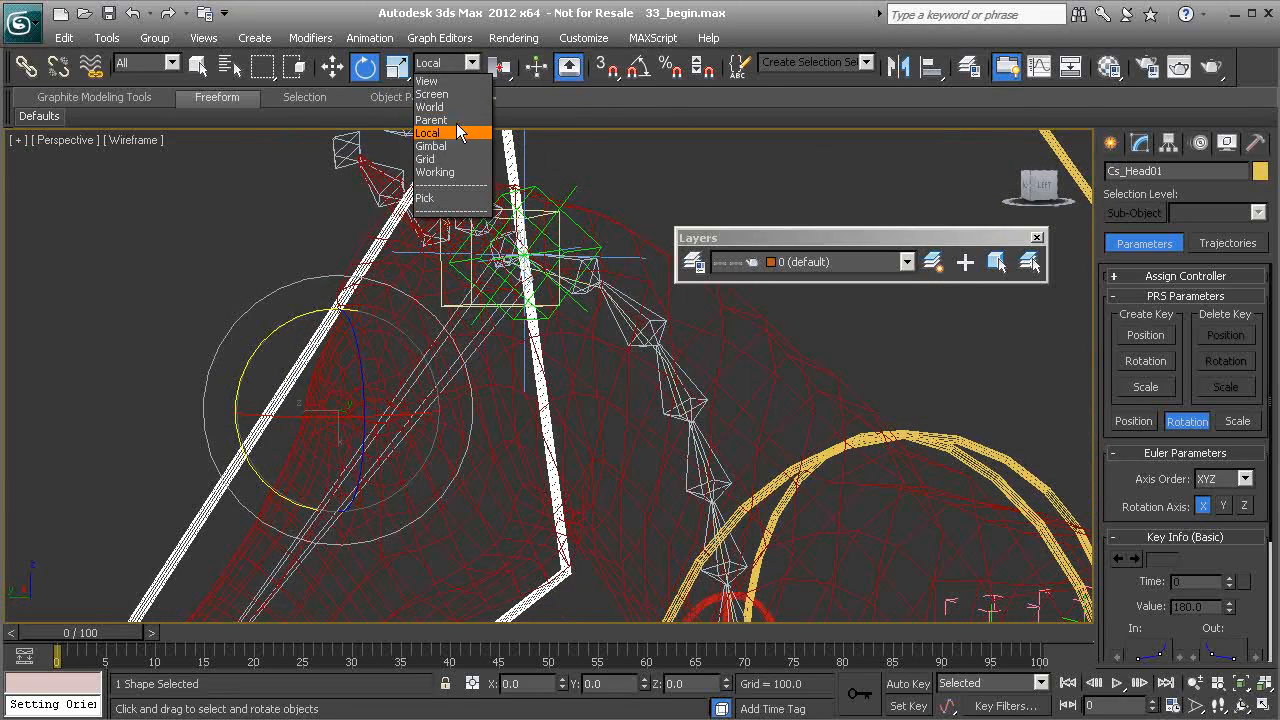
left_click(440, 158)
left_click(472, 63)
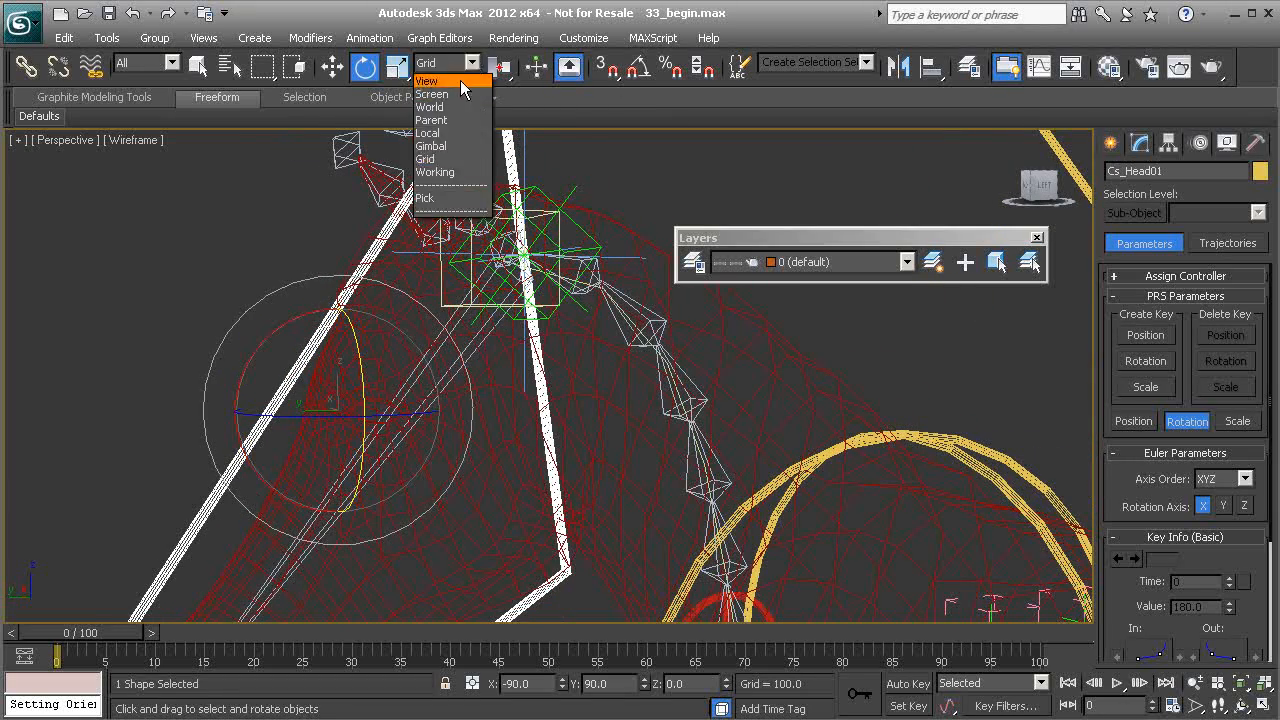
left_click(445, 142)
middle_click_drag(495, 282, 425, 288, "alt")
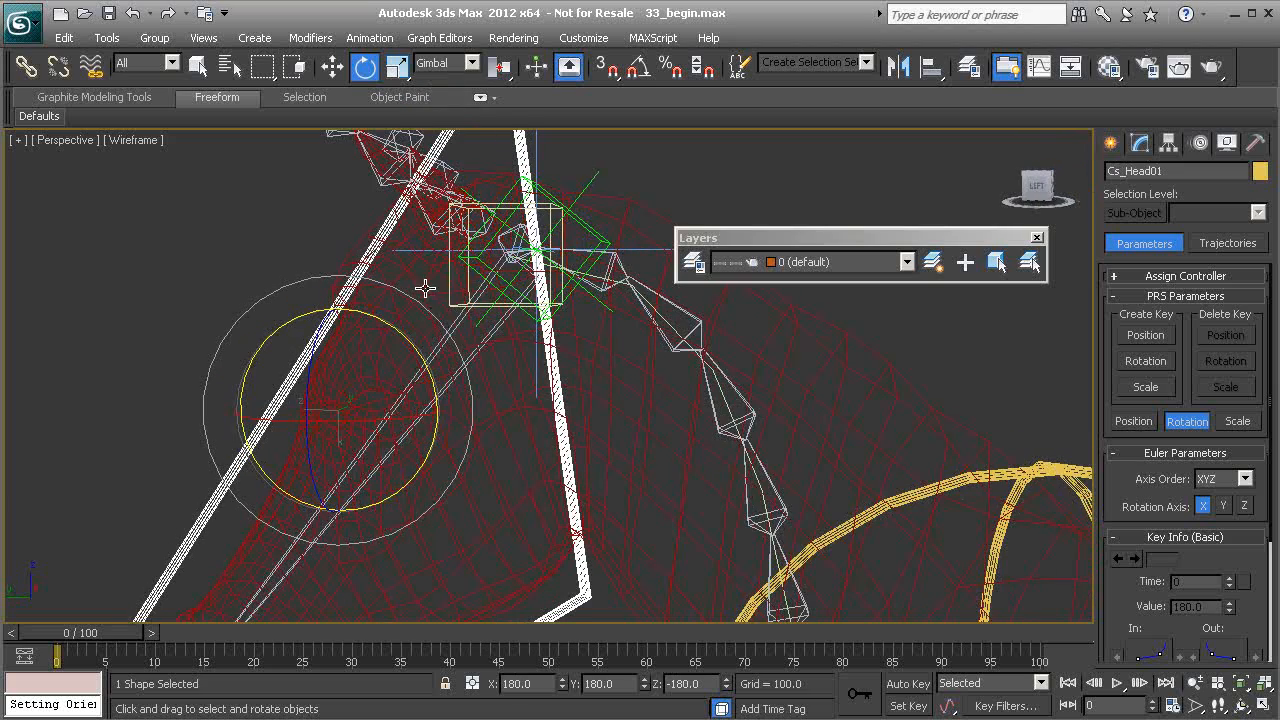
middle_click_drag(394, 247, 479, 291)
Check the location of Cs_Head01's pivot by turning Affect Pivot Only on and off again
key("w")
key("e")
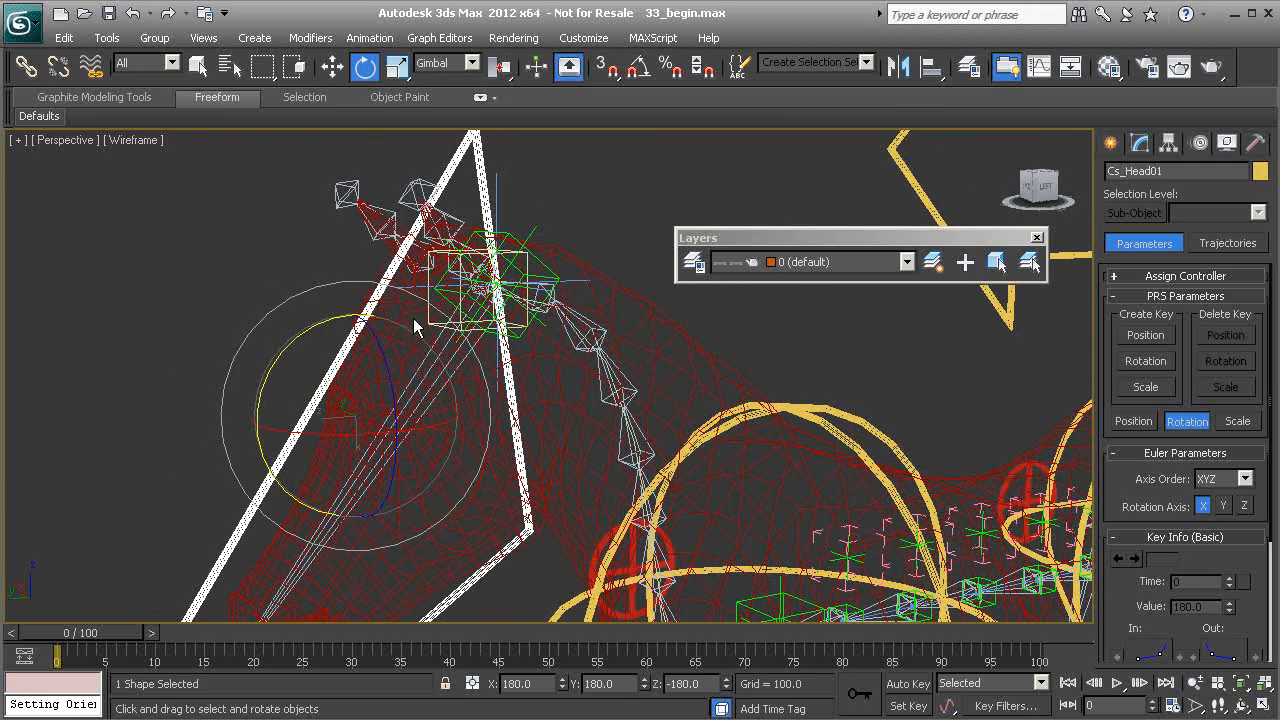
middle_click_drag(418, 327, 395, 345, "alt")
left_click(1167, 144)
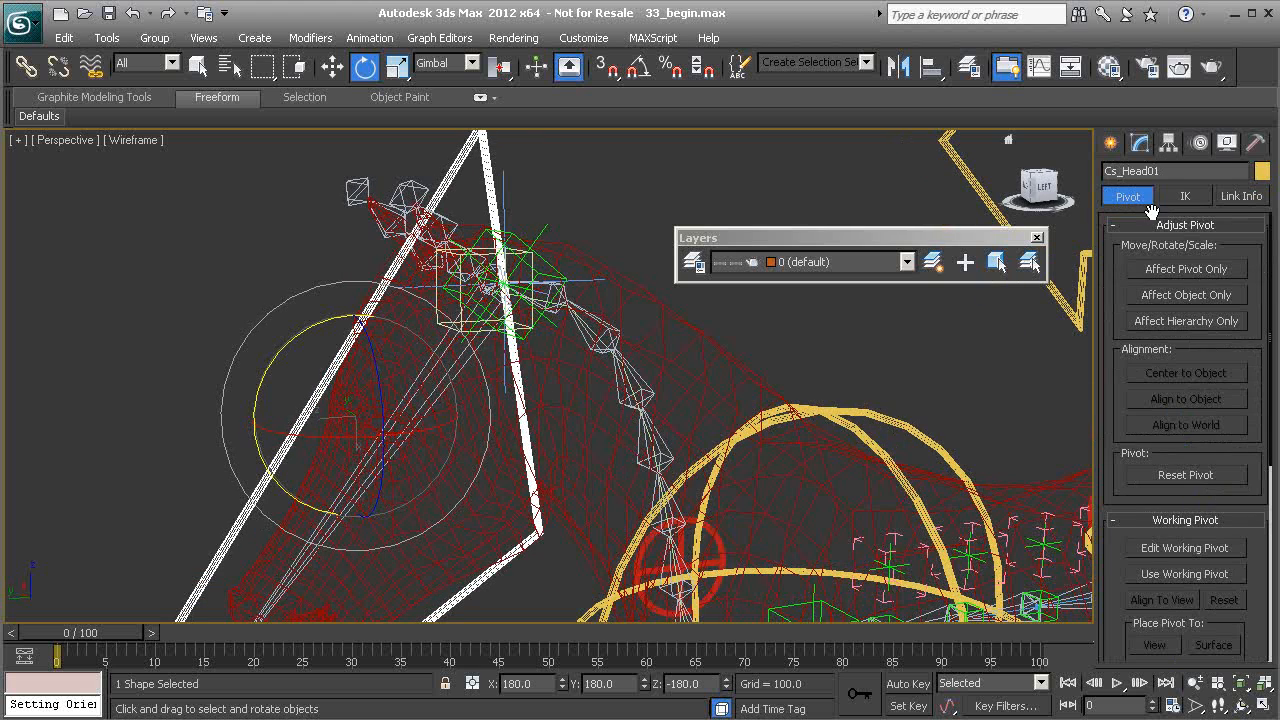
left_click(1187, 274)
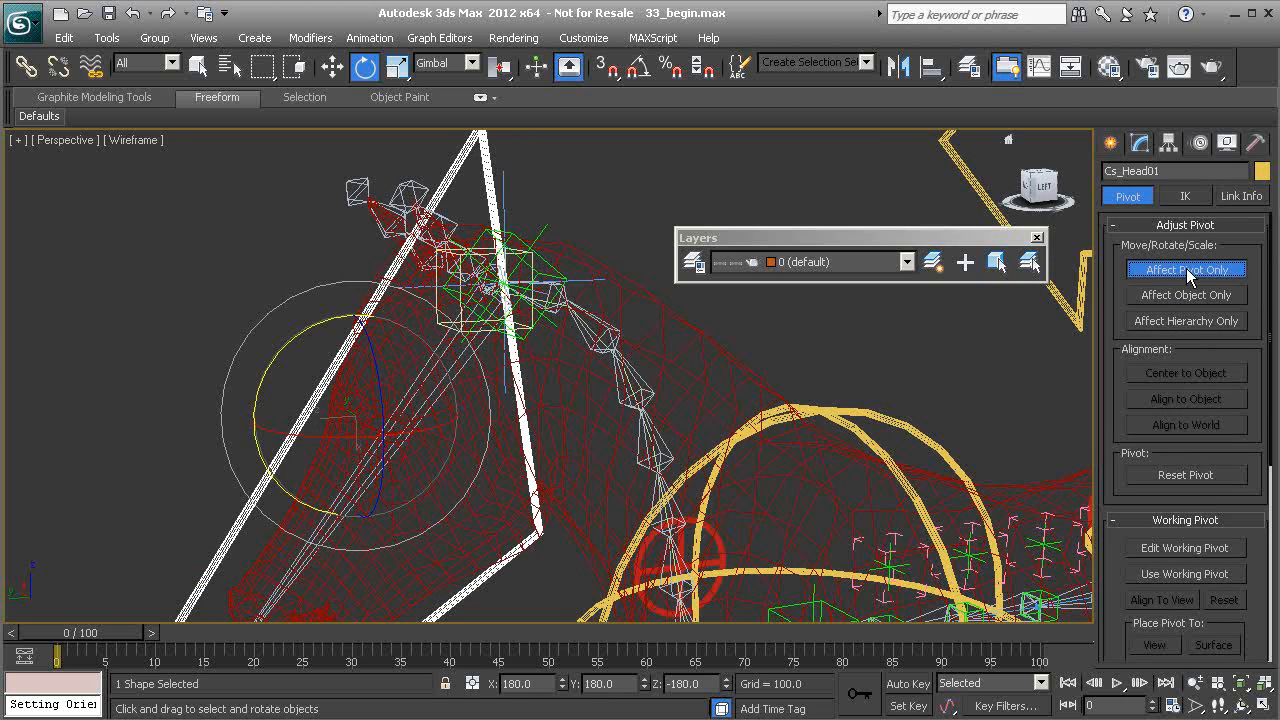
middle_click_drag(352, 430, 392, 440, "alt")
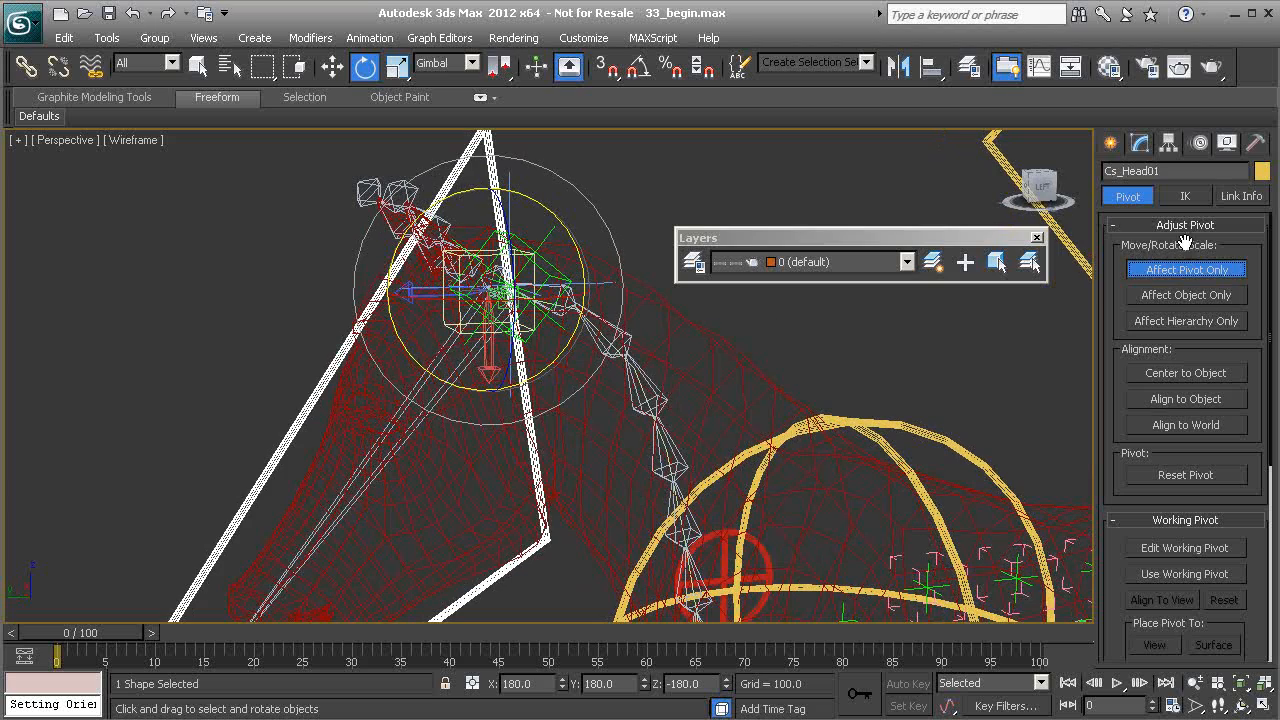
left_click(1187, 270)
Test-rotate the head control to try out how it drives the head, and undo the rotations
middle_click_drag(512, 318, 455, 300, "alt")
left_click_drag(454, 302, 417, 128)
left_click_drag(404, 336, 552, 398)
key("ctrl+z")
key("ctrl+z")
Try to return the head control Cs_Head01 to its rest pose with Transform To Zero
middle_click_drag(549, 350, 305, 336, "alt")
middle_click_drag(344, 376, 327, 338)
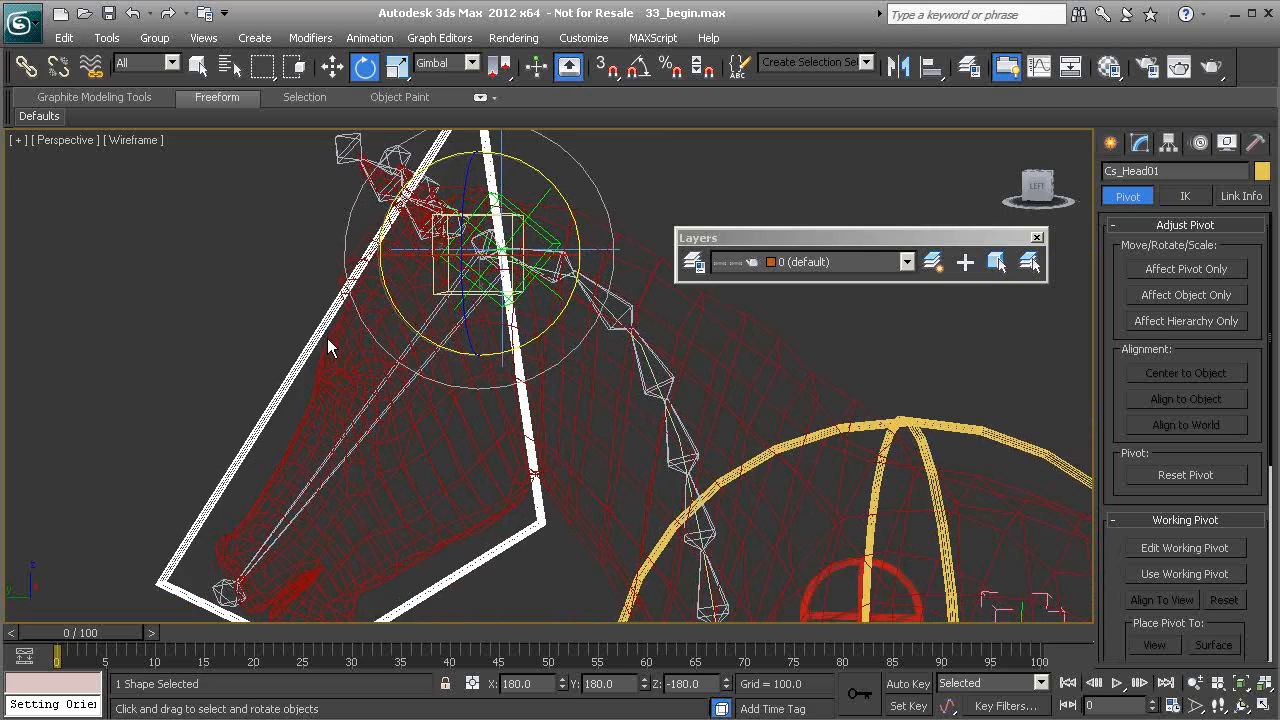
left_click(288, 358)
middle_click_drag(262, 430, 410, 344)
scroll(416, 320, "down", 1)
middle_click_drag(574, 222, 408, 332)
left_click(328, 364)
right_click(222, 252)
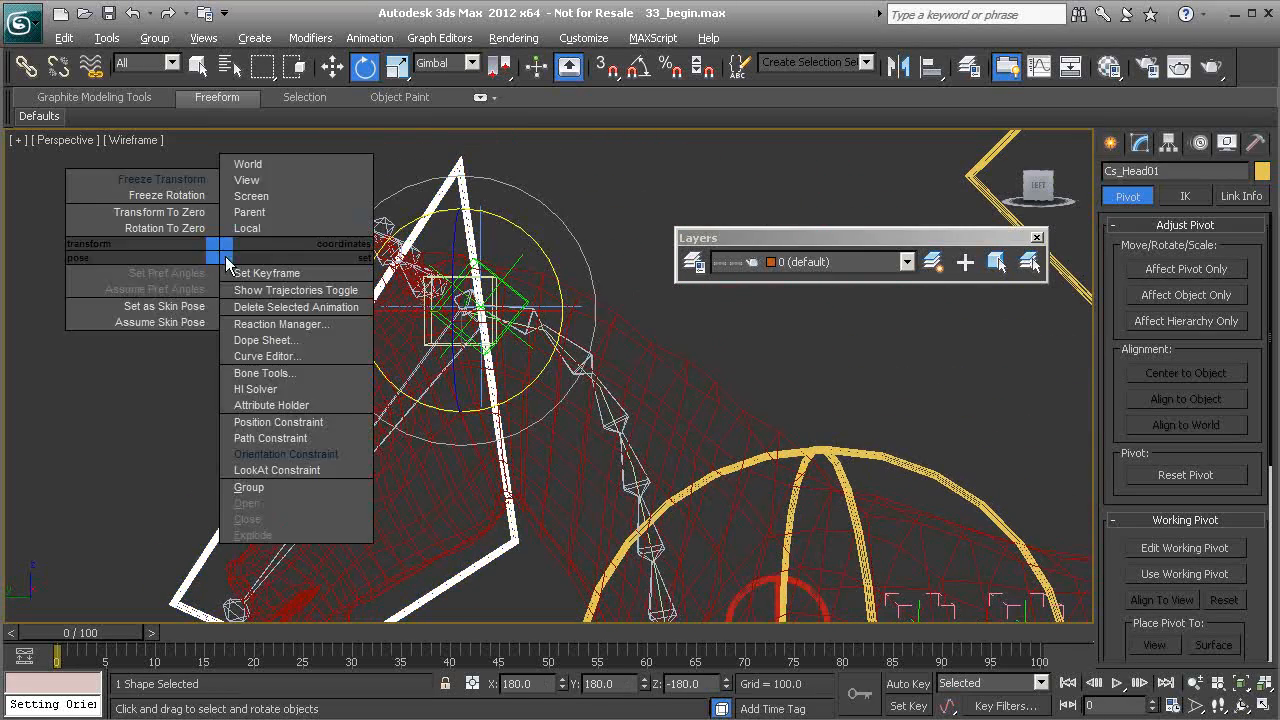
left_click(165, 212)
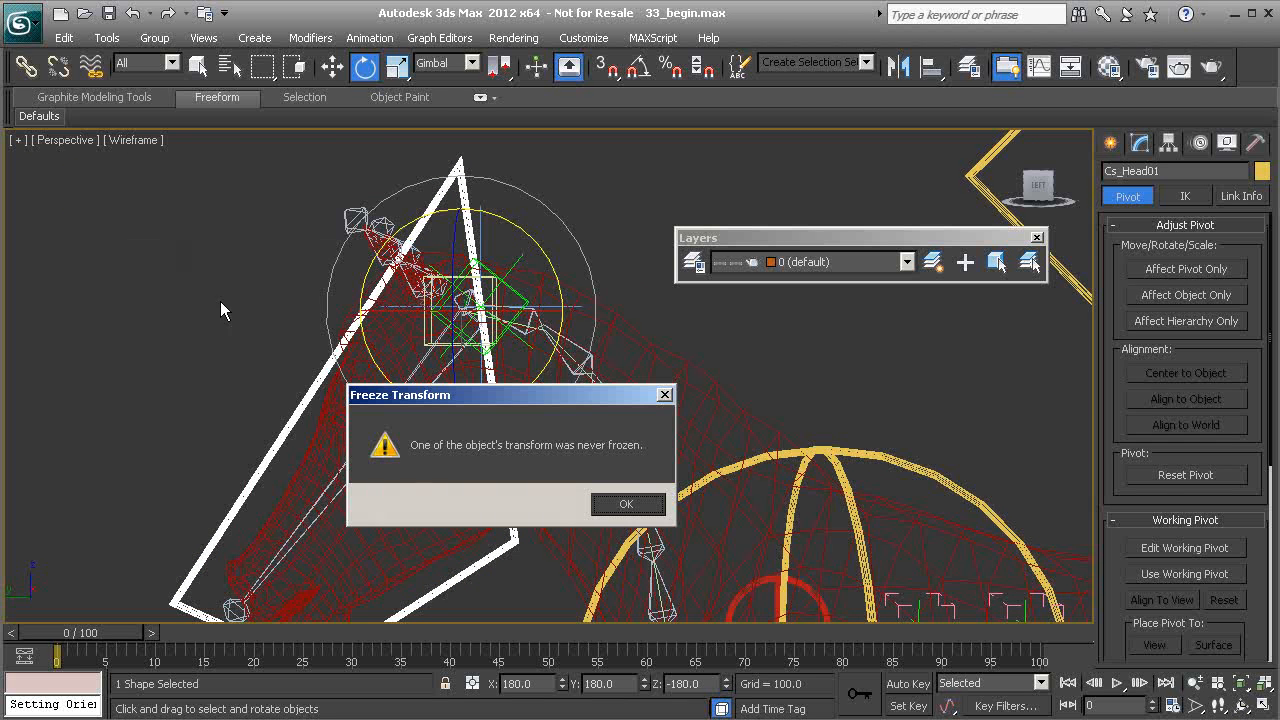
left_click(625, 505)
Apply Freeze Transform to the head control Cs_Head01
right_click(276, 300)
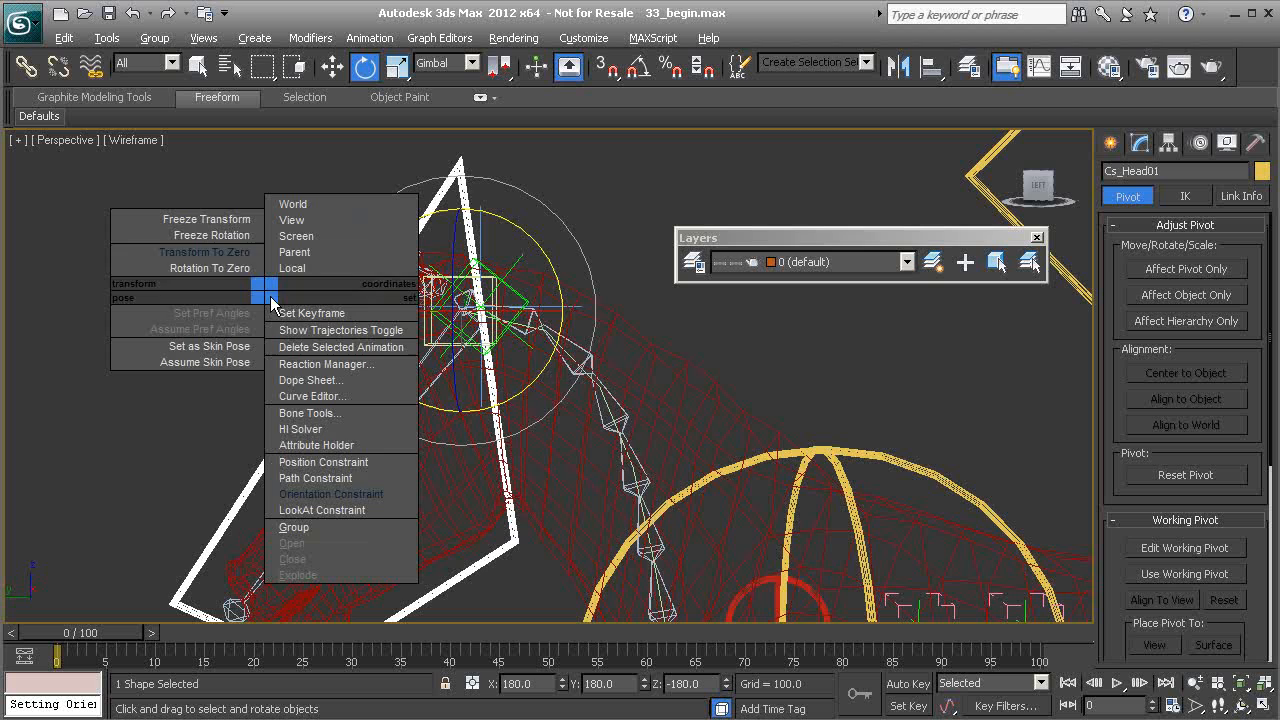
left_click(239, 223)
left_click(576, 546)
Test-rotate Cs_Head01 by about -79 degrees on Y and reset it with Transform To Zero
mouse_move(342, 381)
middle_mouse_down("alt")
mouse_move(484, 384)
mouse_move(343, 380)
middle_mouse_up("alt")
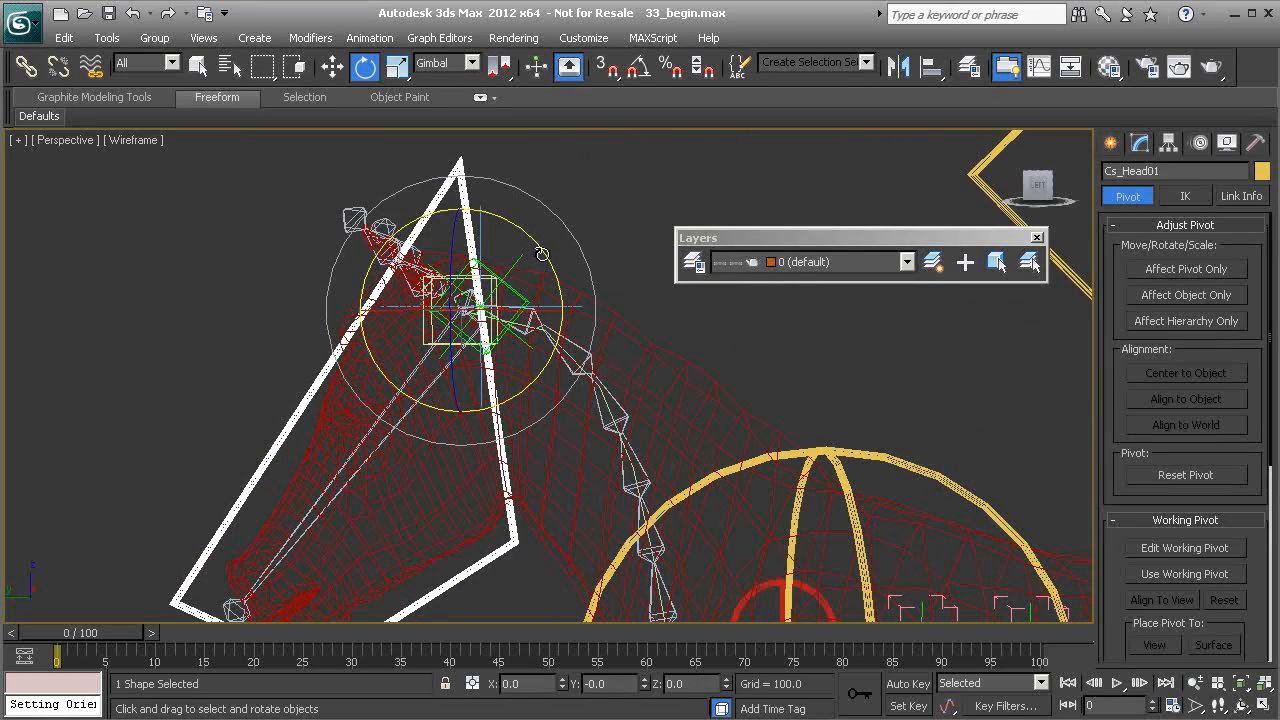
left_click_drag(527, 235, 600, 390)
right_click(614, 180)
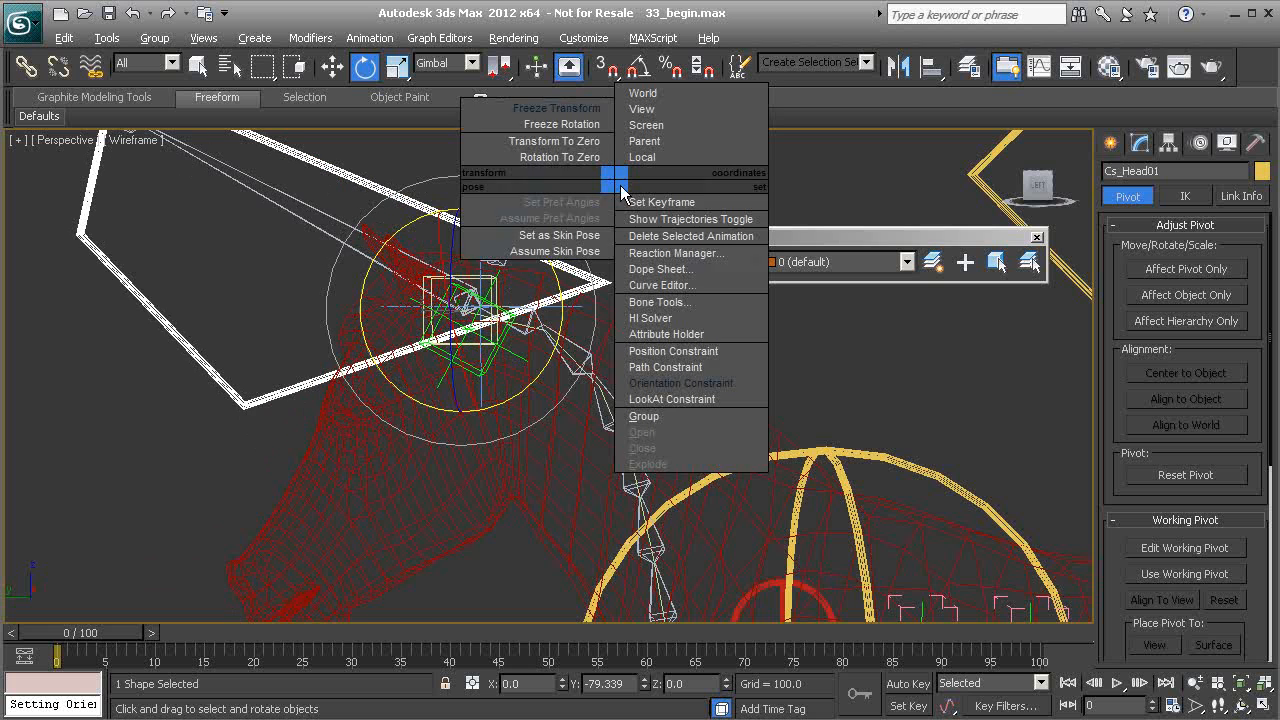
left_click(574, 143)
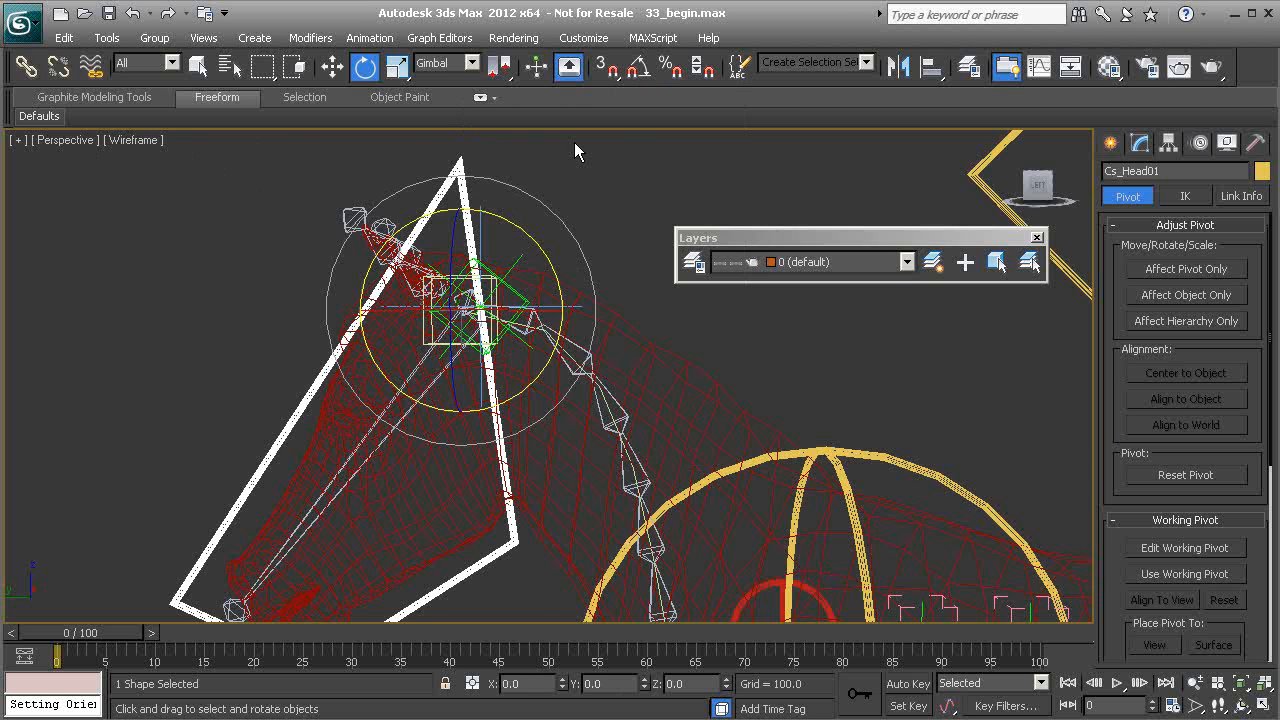
Link the PtDrv_NeckEnd01 helper to the green point helper at the base of the head as its parent
middle_click_drag(343, 306, 376, 340, "alt")
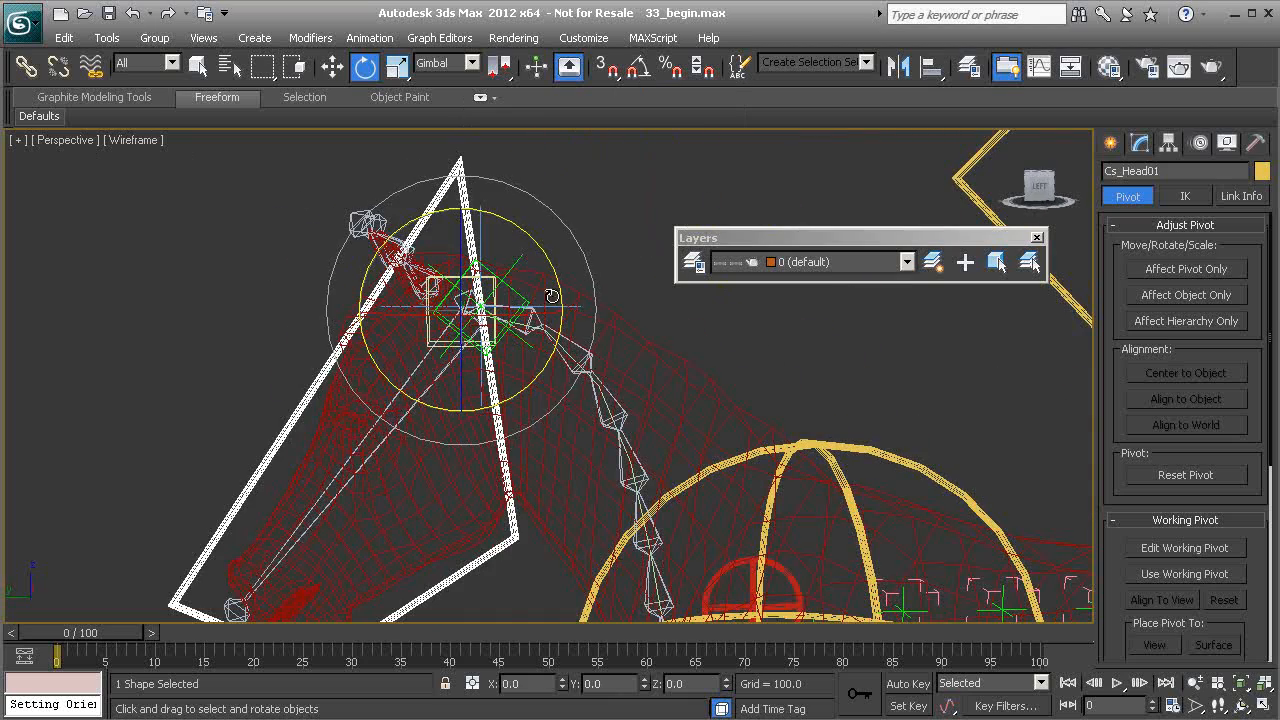
left_click(582, 199)
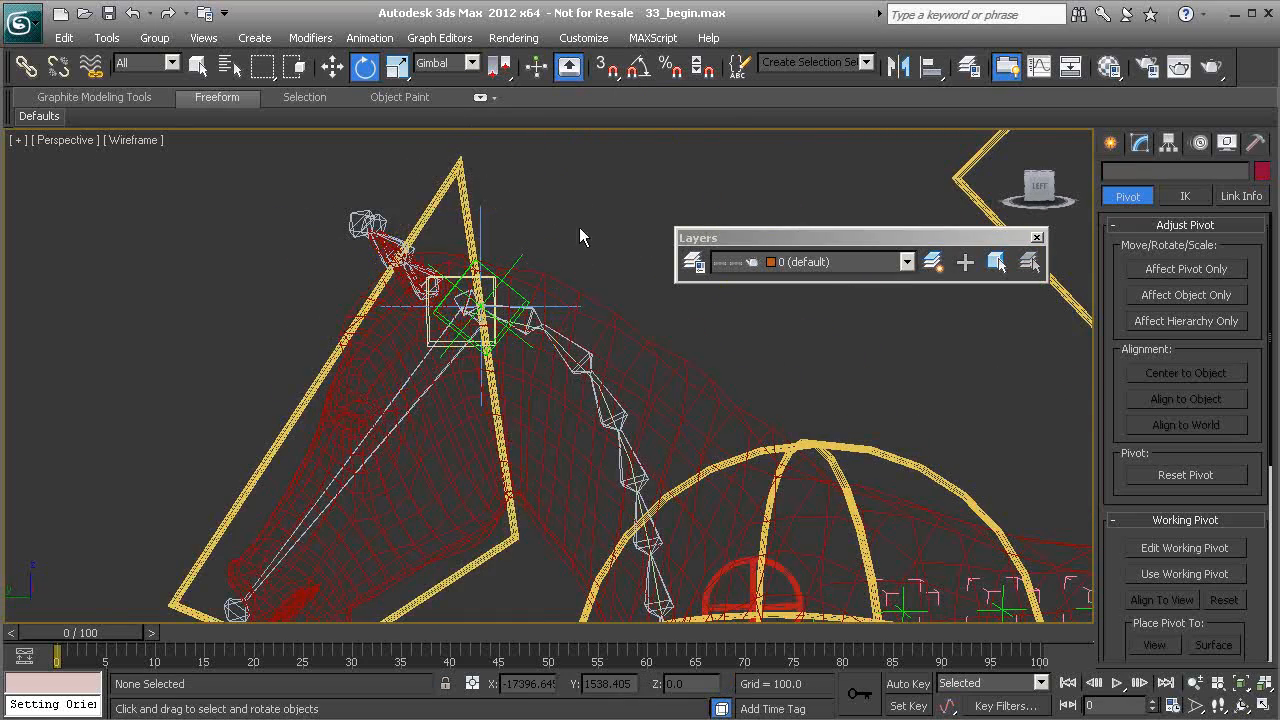
scroll(491, 337, "up", 5)
middle_click_drag(104, 540, 346, 432)
scroll(346, 432, "up", 1)
left_click(327, 433)
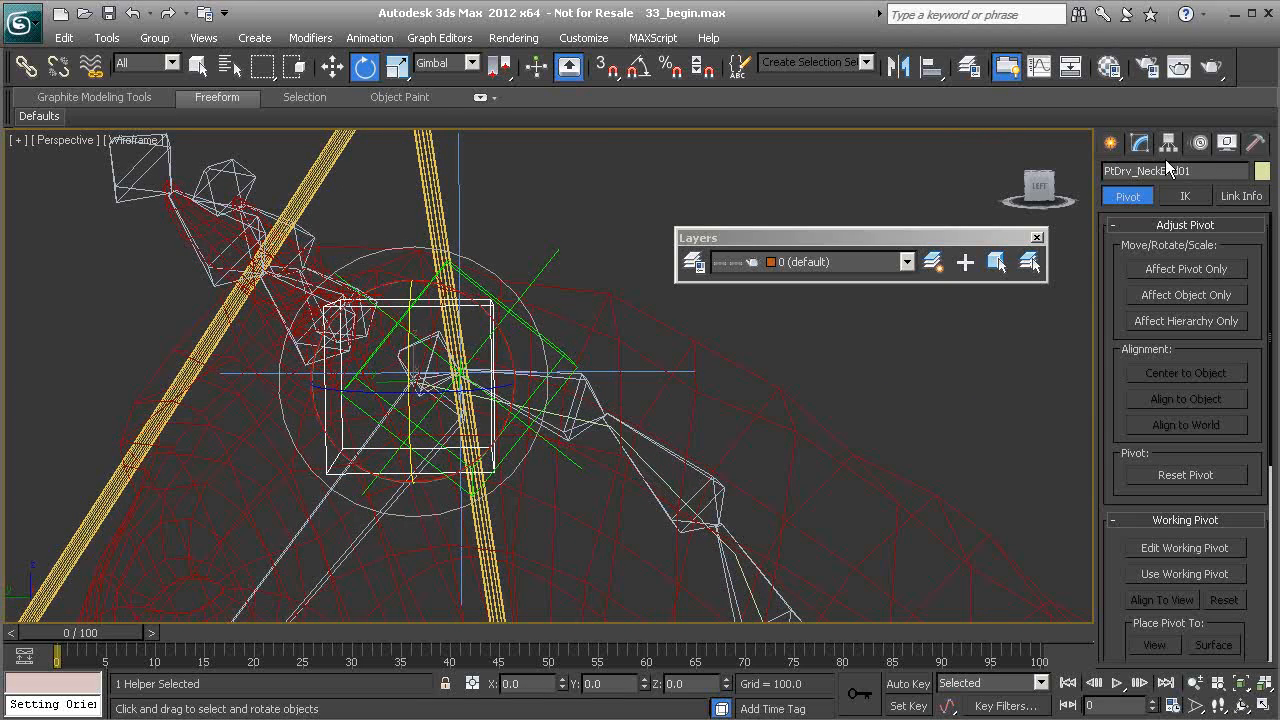
left_click_drag(1179, 164, 1179, 164)
middle_click_drag(514, 410, 507, 312)
left_click(26, 66)
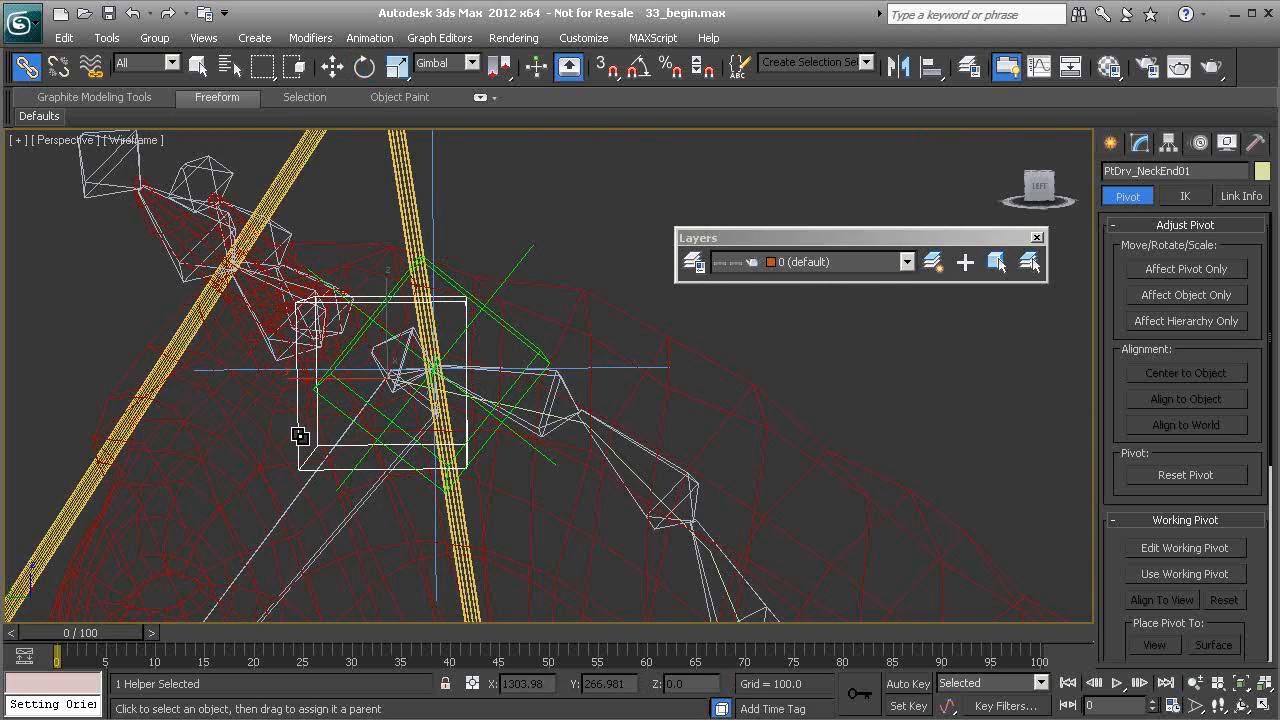
left_click_drag(523, 340, 541, 353)
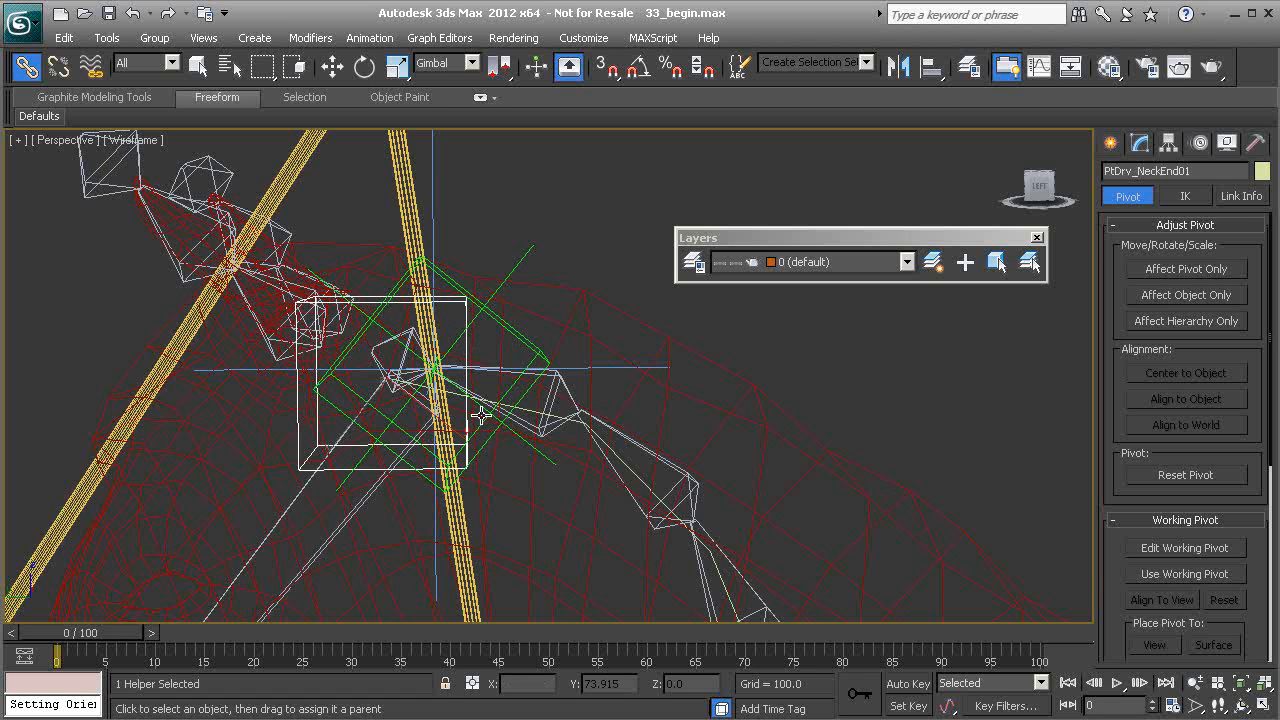
Test-move Cs_Head01 forward to check how the neck and head bones follow, and undo the move
scroll(439, 320, "down", 3)
left_click(453, 205)
scroll(455, 229, "down", 2)
scroll(440, 280, "down", 3)
key("w")
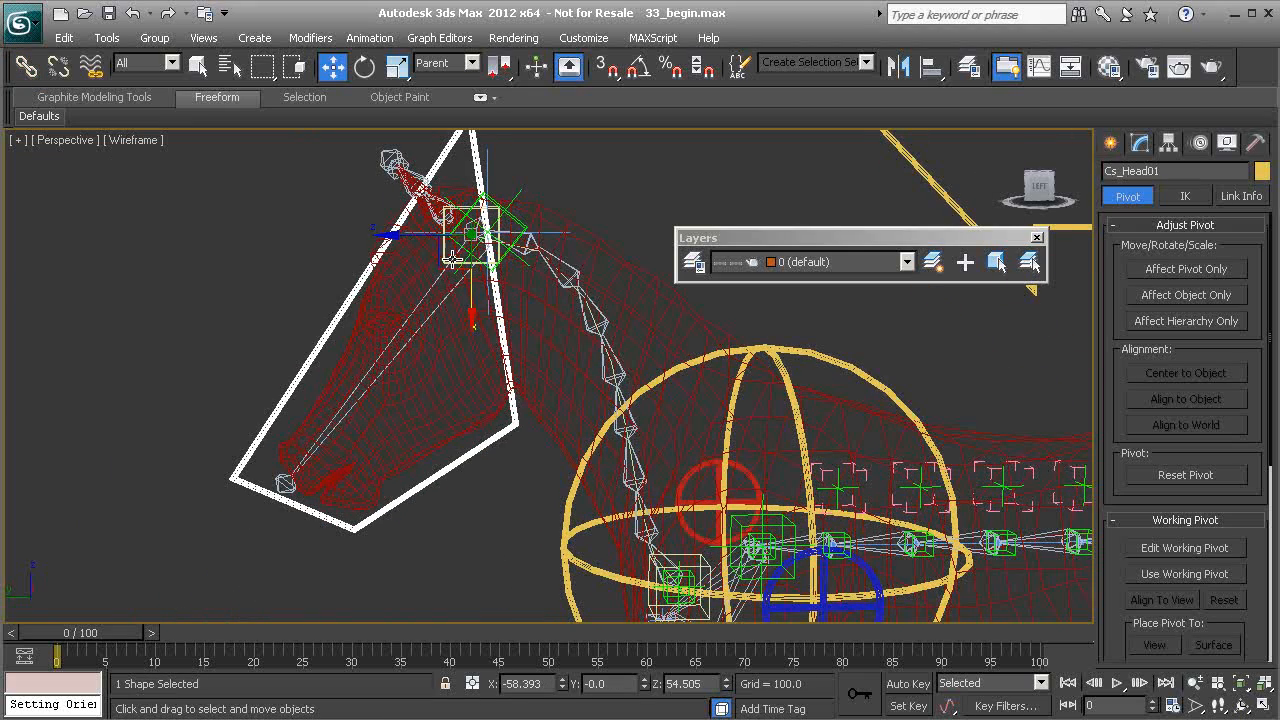
left_click_drag(447, 261, 446, 350)
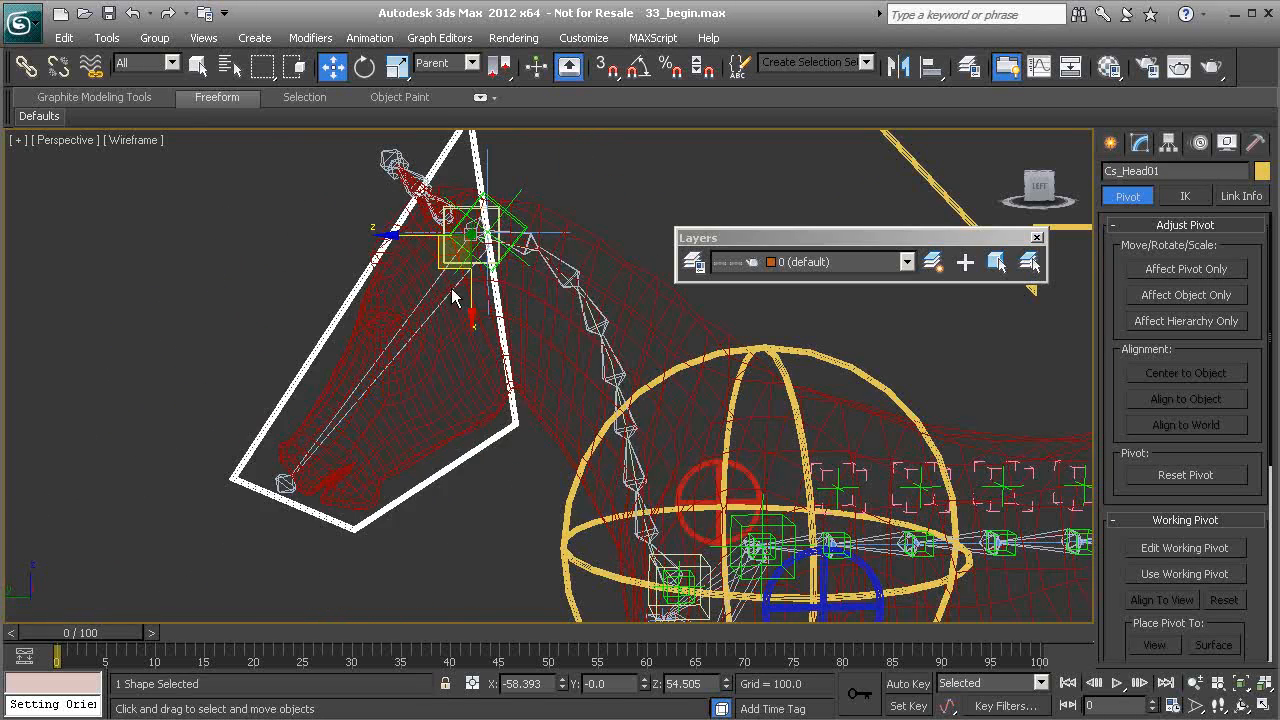
middle_click_drag(448, 308, 368, 377)
scroll(358, 308, "up", 3)
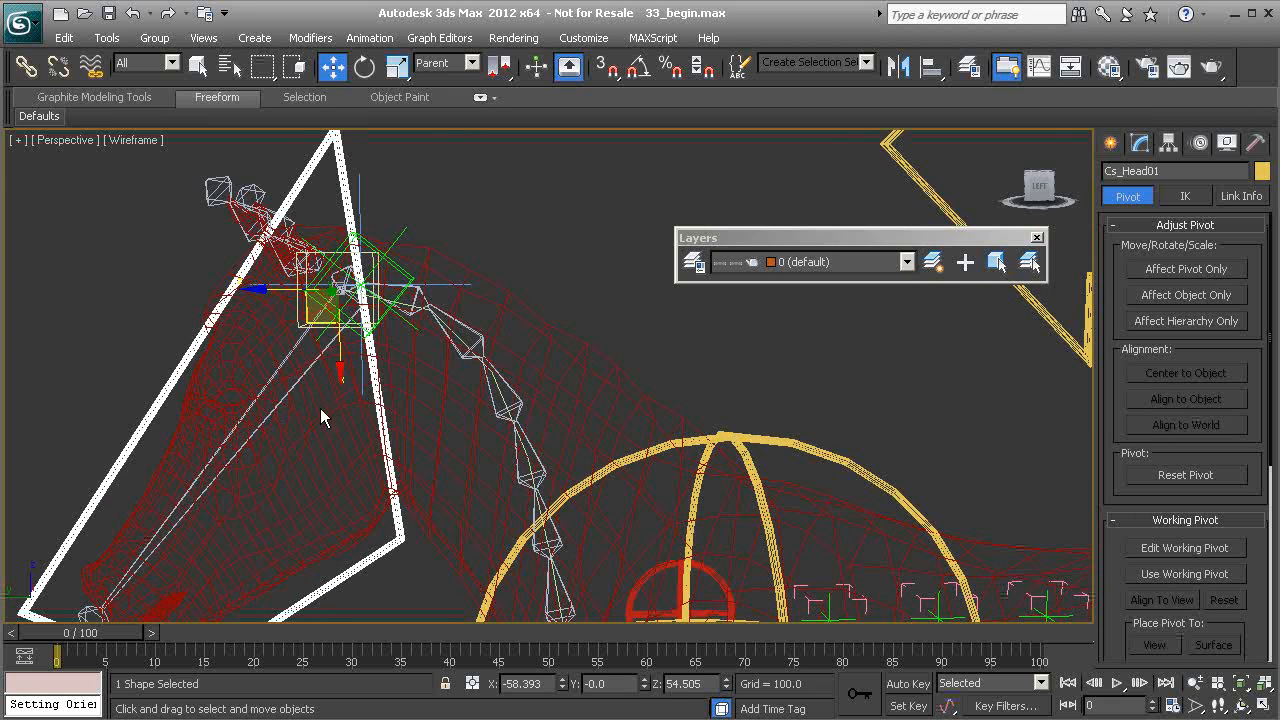
scroll(332, 410, "up", 2)
scroll(297, 241, "down", 3)
left_click_drag(463, 365, 149, 389)
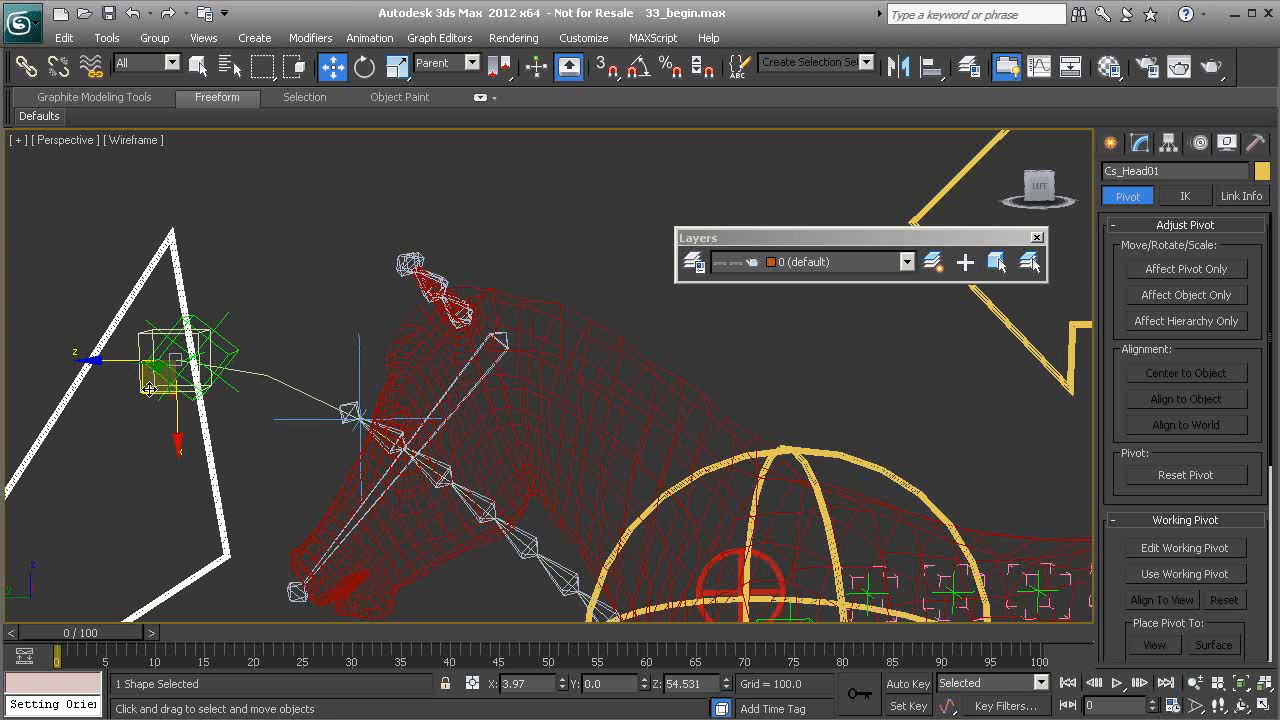
key("ctrl+z")
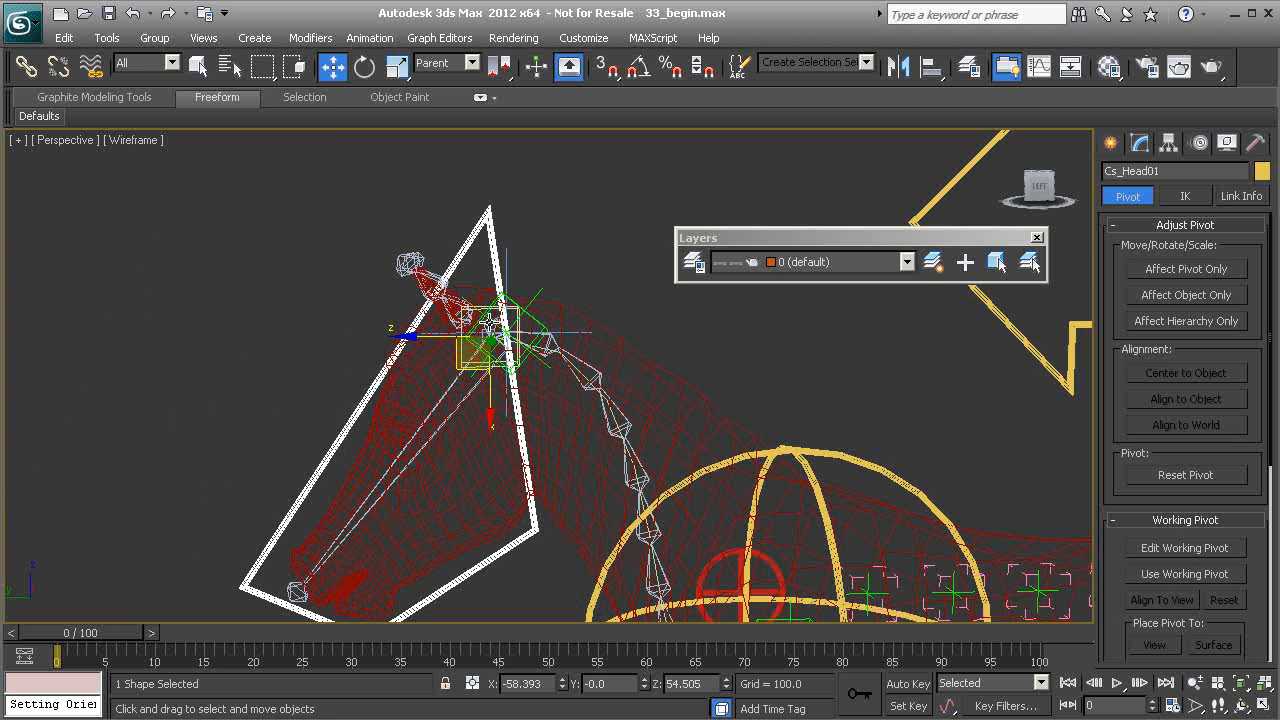
Link the head bone Bn_Head01 to the last neck bone Bn_Neck_H01 as its parent, checking the neck bone's name
scroll(451, 355, "up", 4)
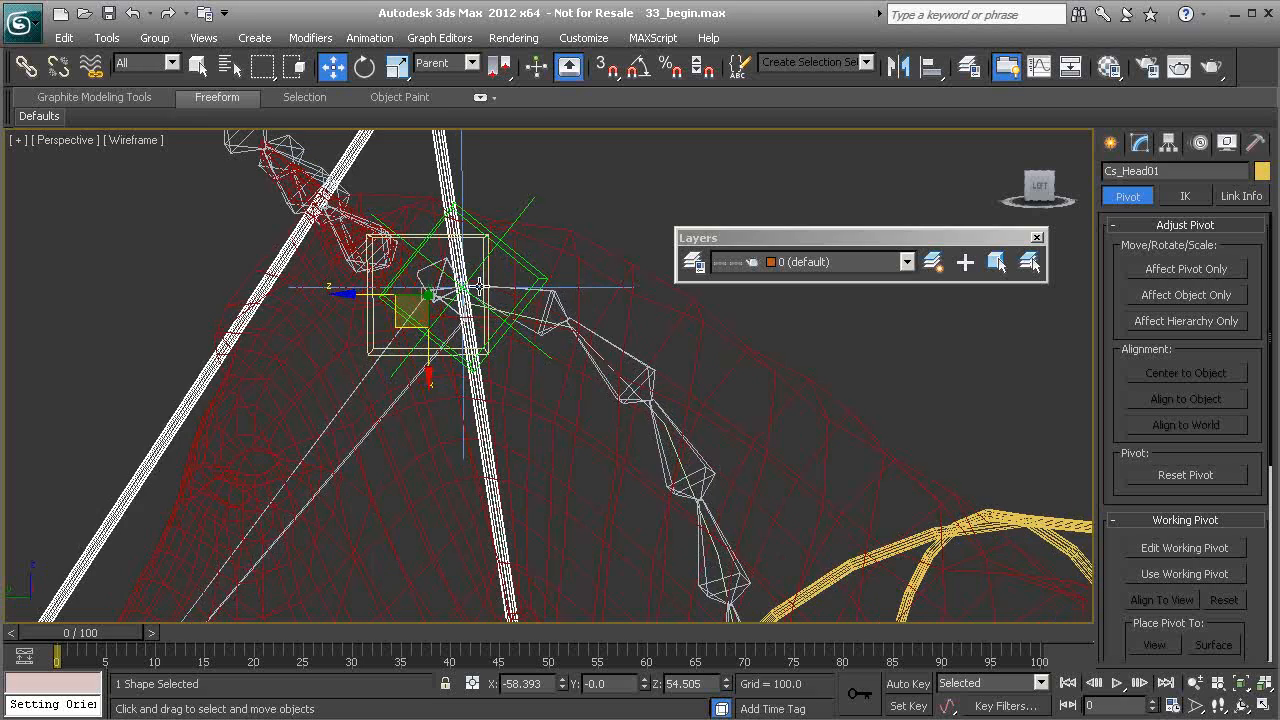
left_click(403, 394)
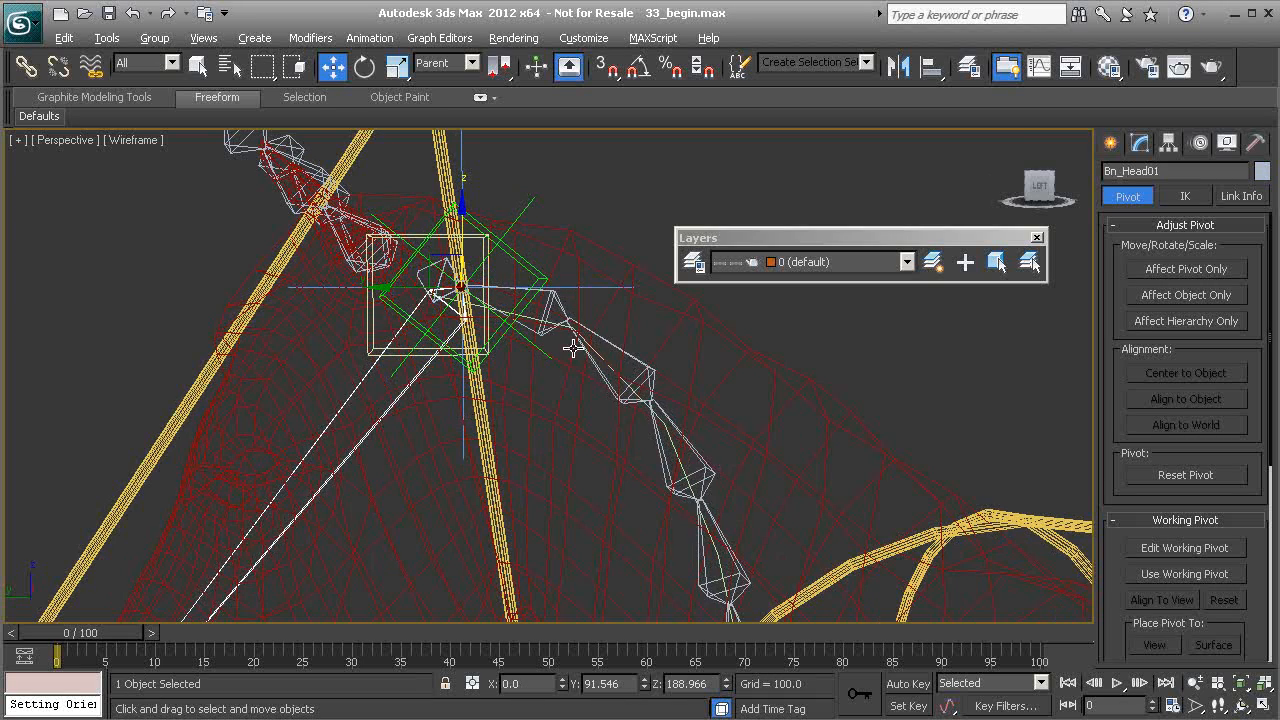
scroll(540, 352, "down", 2)
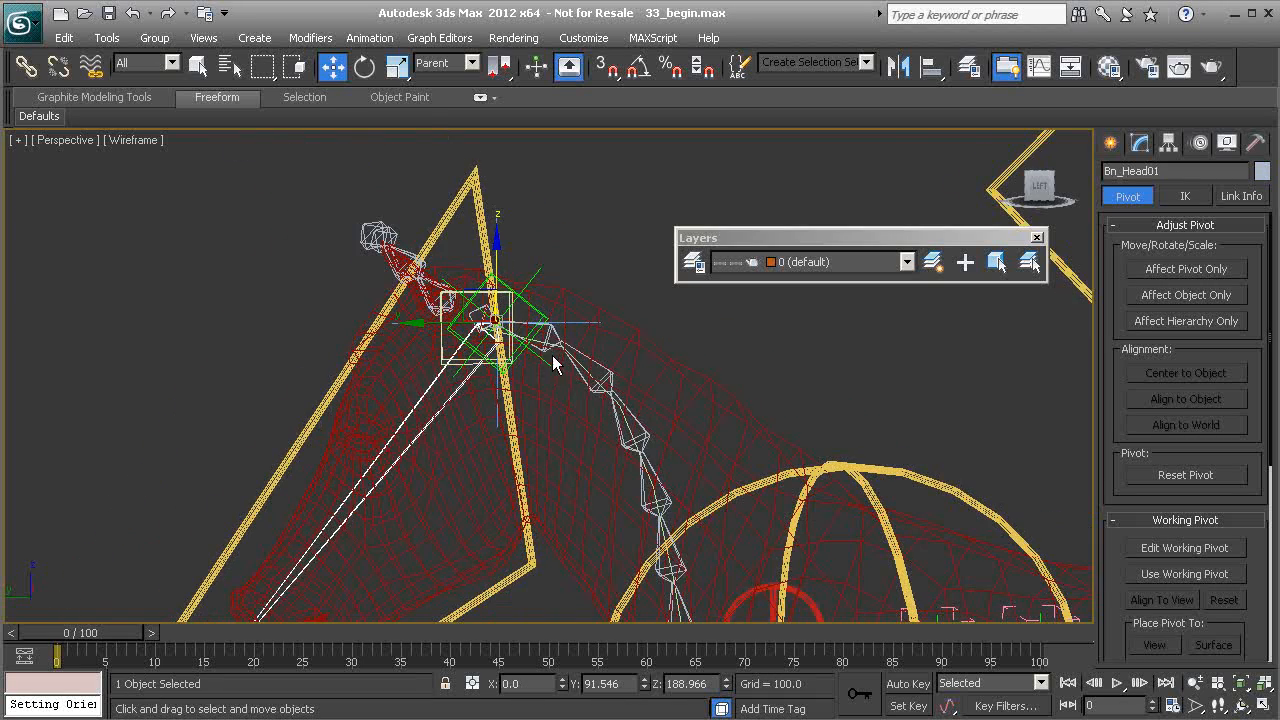
middle_click_drag(556, 355, 460, 331)
scroll(471, 345, "up", 1)
left_click(25, 66)
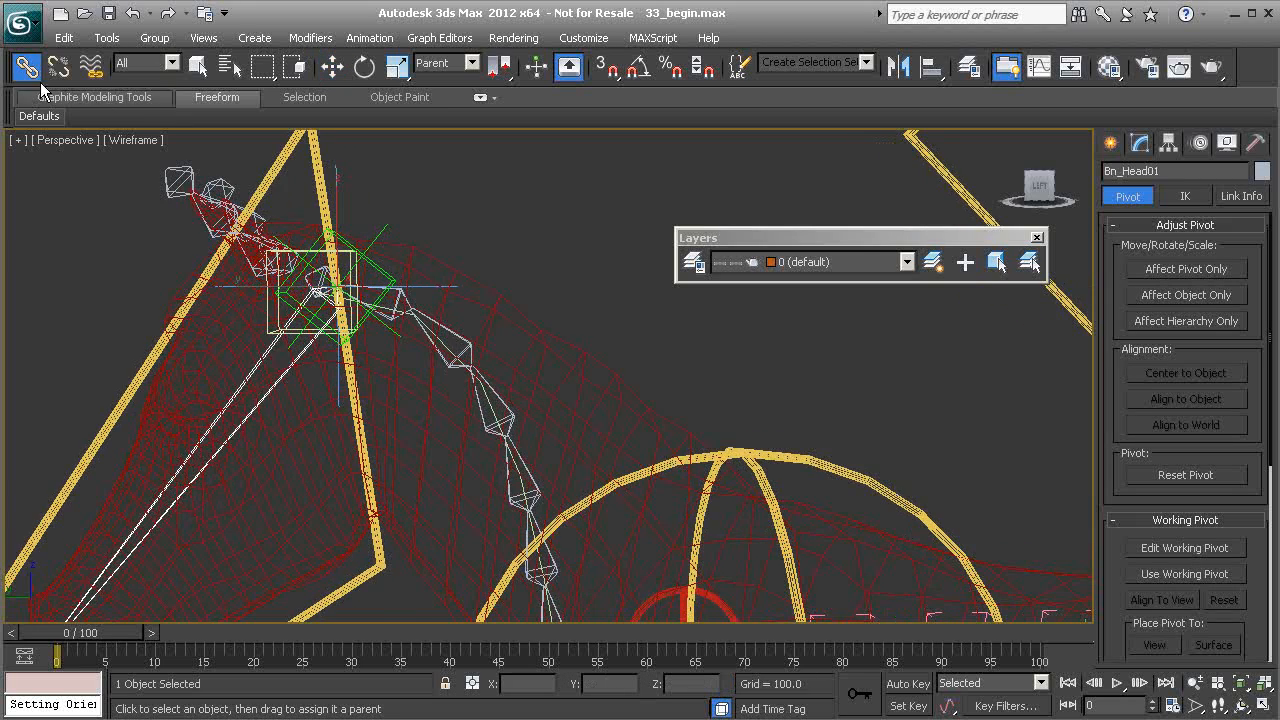
scroll(226, 380, "up", 2)
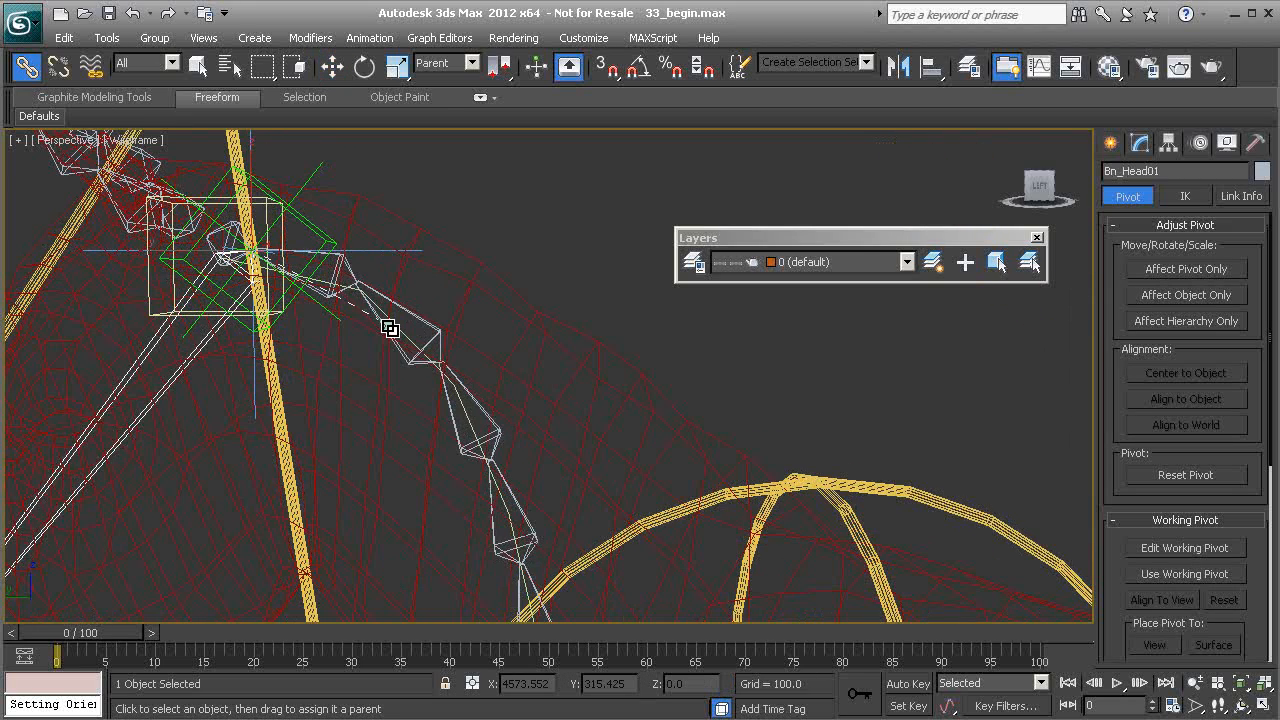
left_click_drag(402, 260, 338, 268)
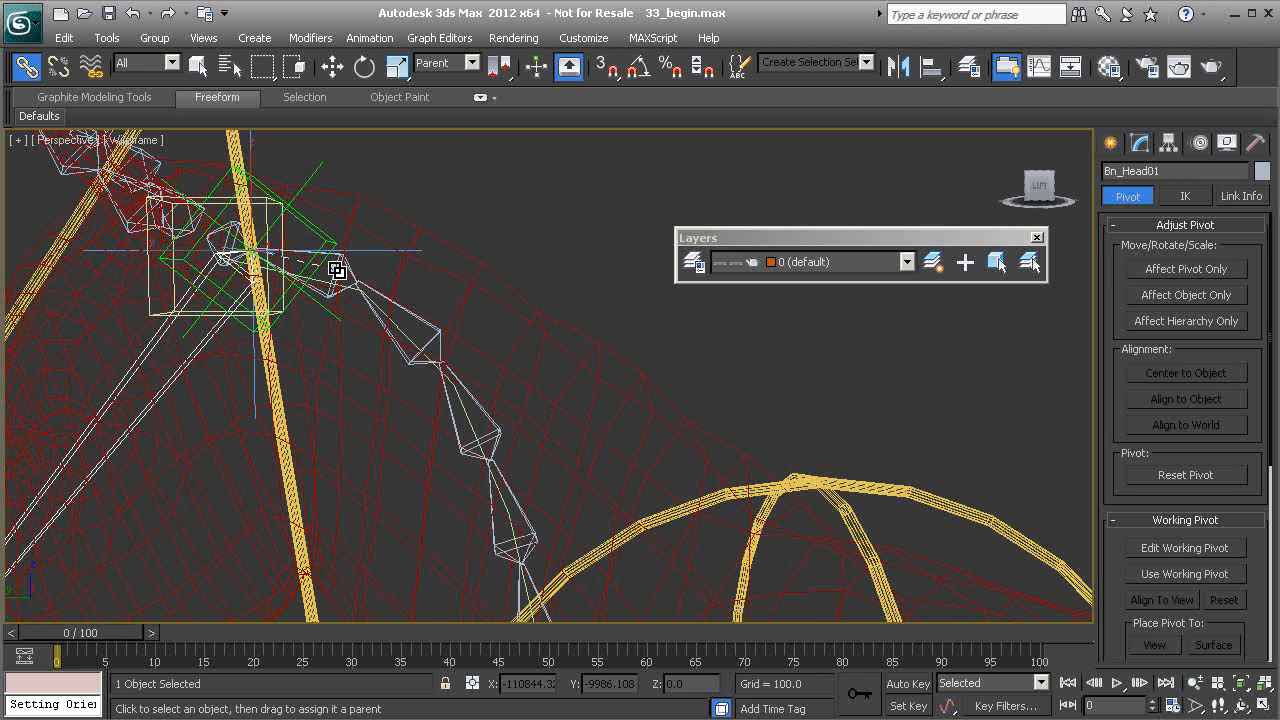
left_click_drag(335, 270, 337, 271)
middle_click_drag(339, 278, 387, 305)
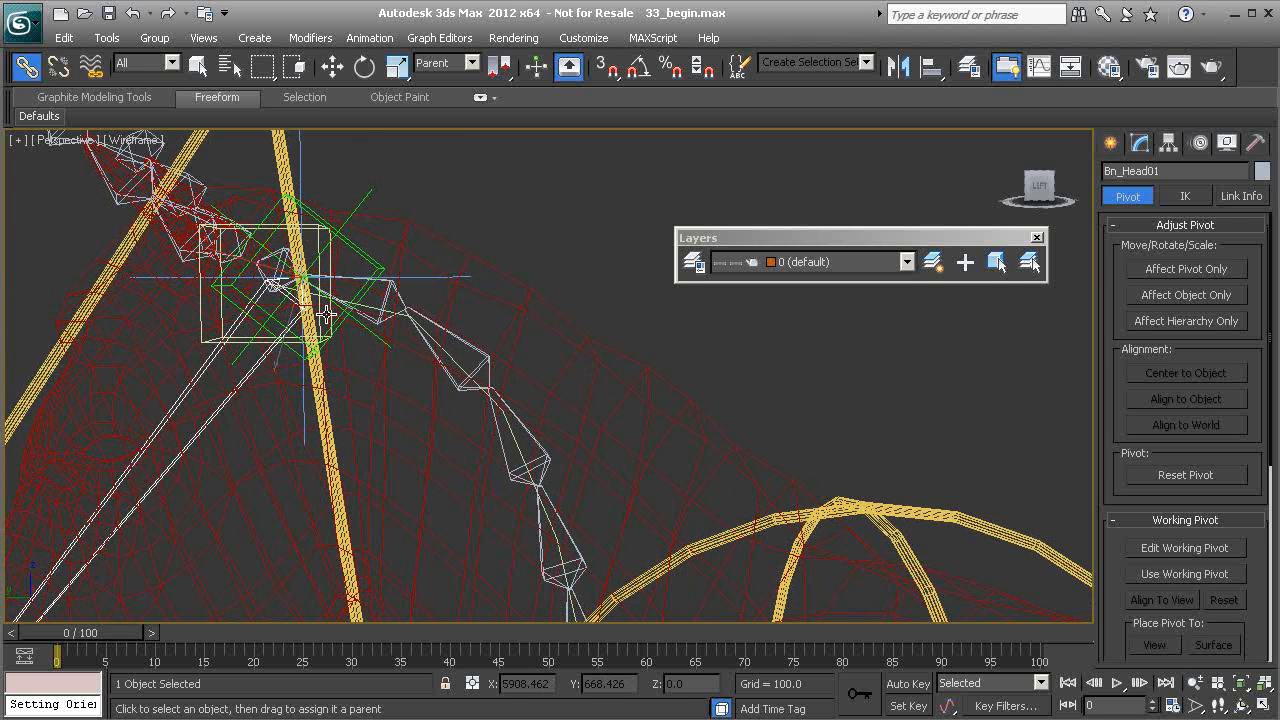
left_click(336, 299)
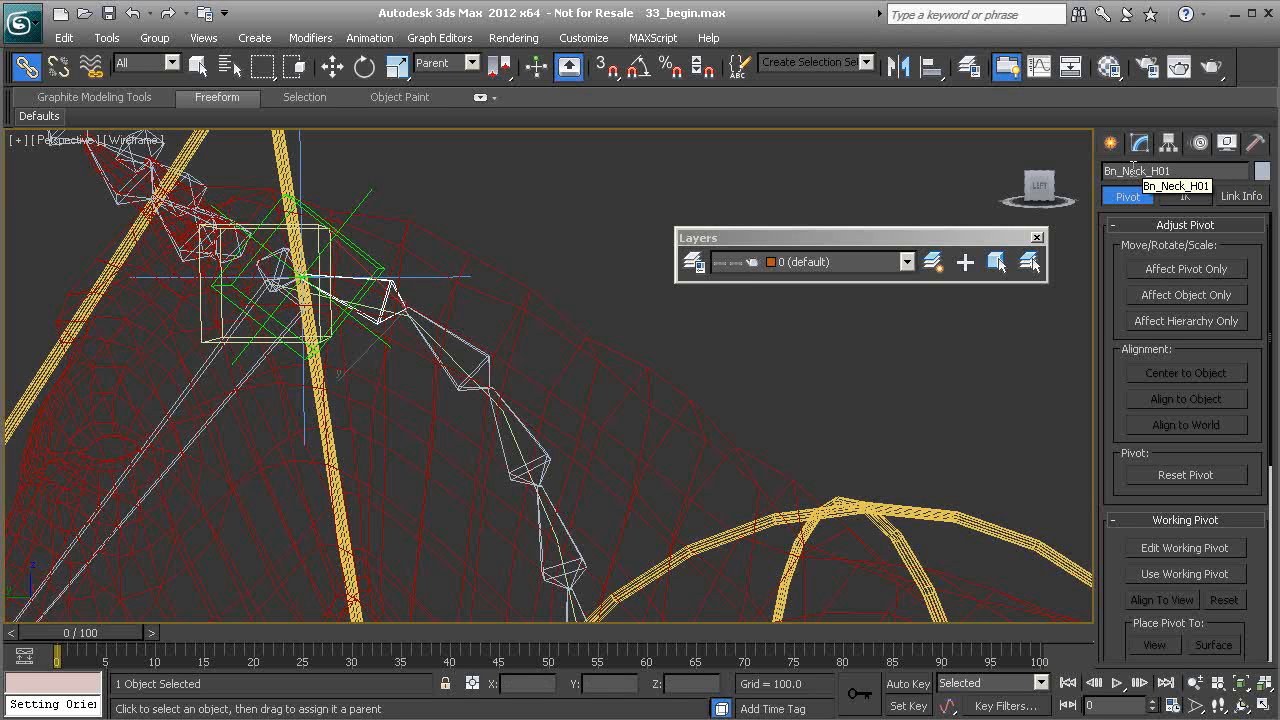
Select Cs_Head01 and move it far down in front of the horse's front legs to test the neck and head chain
scroll(700, 420, "down", 3)
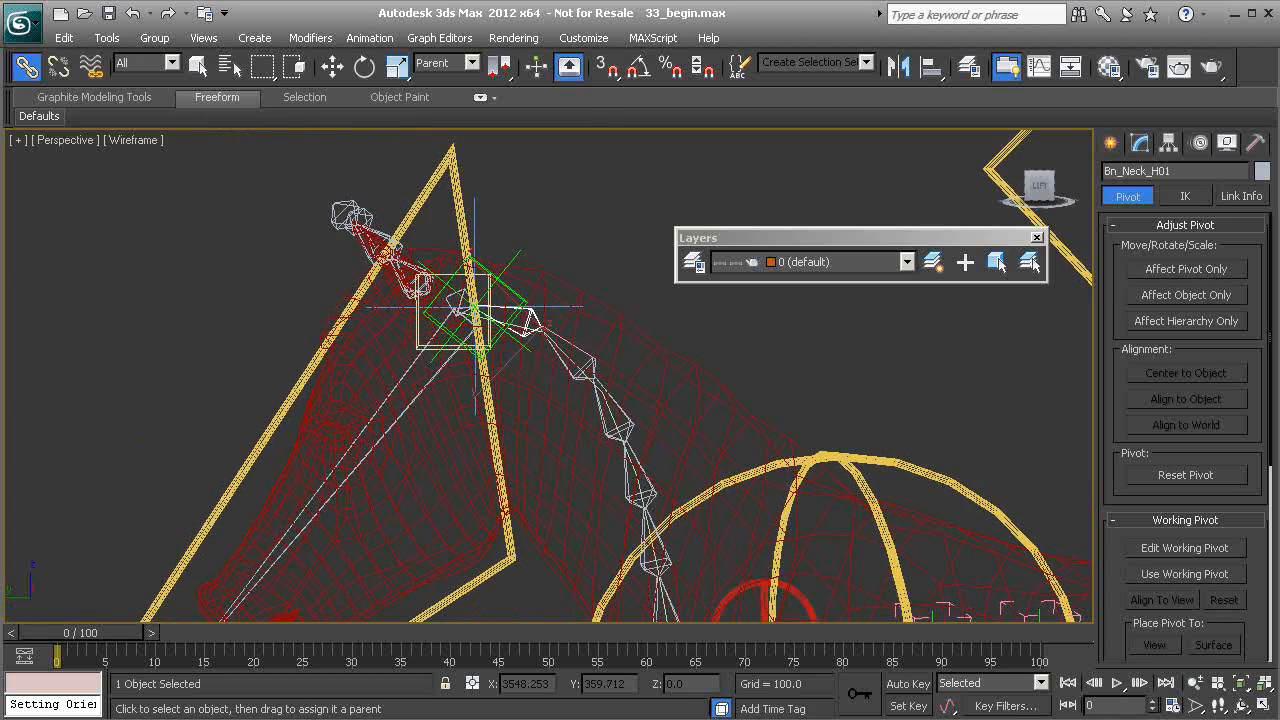
left_click(453, 172)
scroll(450, 378, "down", 3)
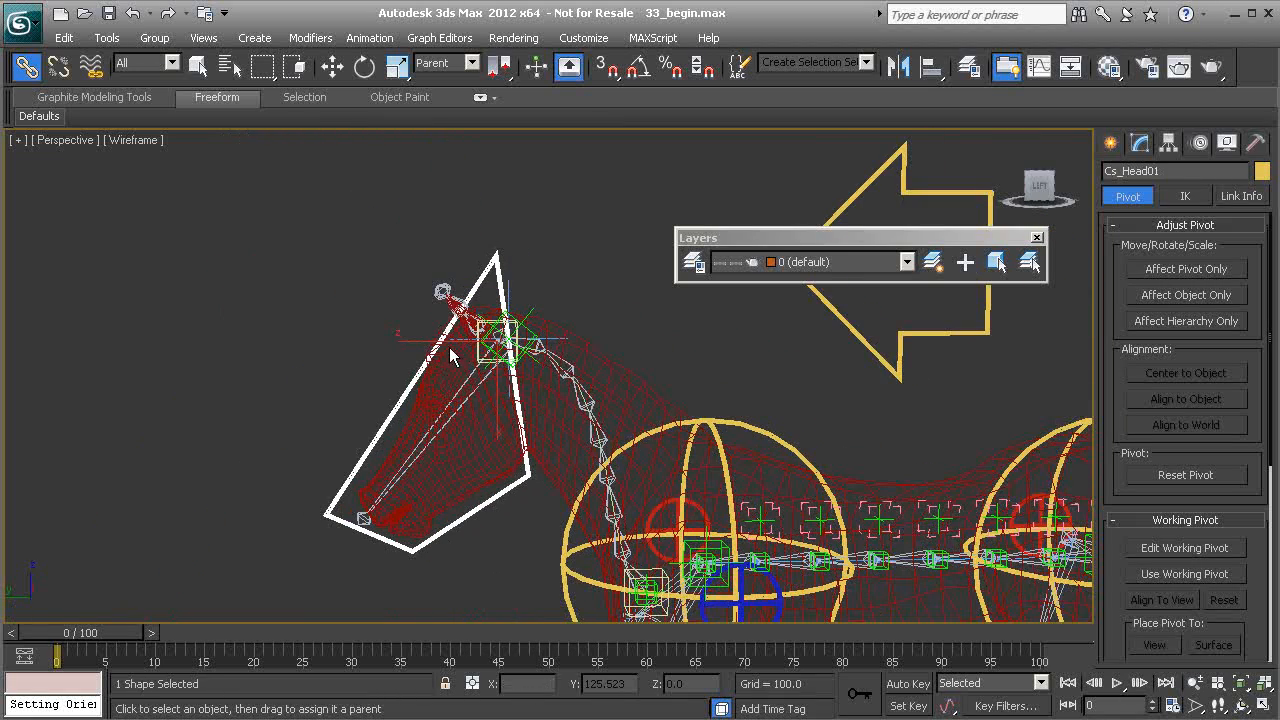
key("w")
middle_click_drag(456, 320, 415, 330)
mouse_move(415, 330)
left_mouse_down()
mouse_move(267, 347)
mouse_move(215, 410)
mouse_move(220, 540)
mouse_move(290, 535)
mouse_move(415, 324)
left_mouse_up()
middle_click_drag(393, 411, 398, 234)
scroll(400, 243, "down", 3)
scroll(416, 292, "down", 2)
left_click_drag(429, 241, 405, 512)
middle_click_drag(490, 500, 481, 402)
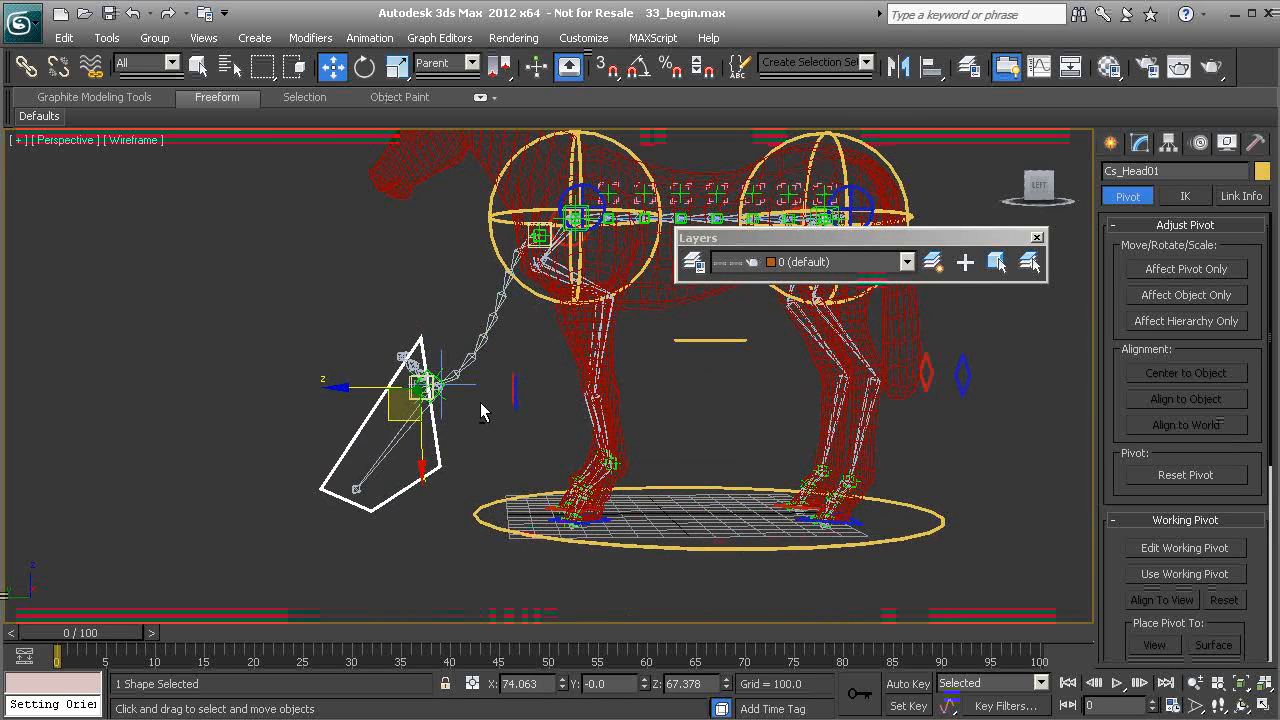
Test-rotate the lowered head control, move it slightly, and return it to its rest pose with Transform To Zero
key("e")
left_click_drag(509, 336, 476, 376)
middle_click_drag(476, 376, 475, 378, "alt")
key("w")
left_click_drag(387, 420, 400, 421)
middle_click_drag(480, 452, 507, 463, "alt")
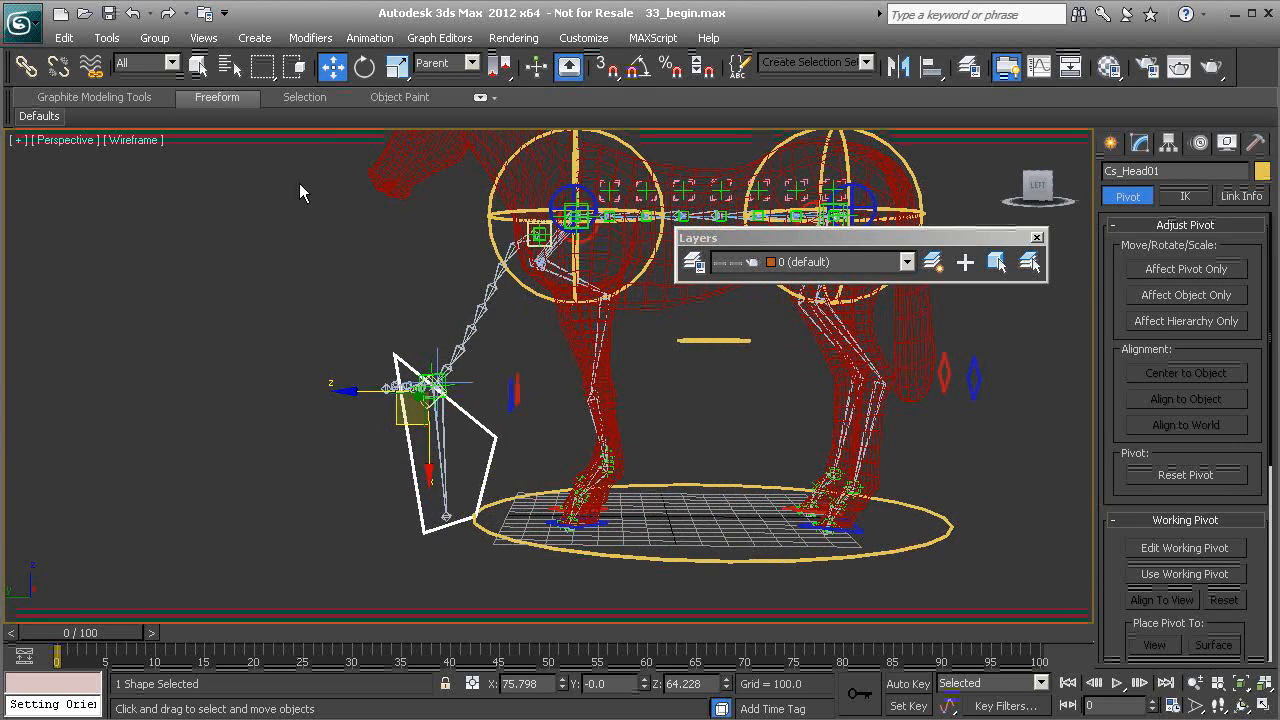
right_click(290, 246)
left_click(238, 218)
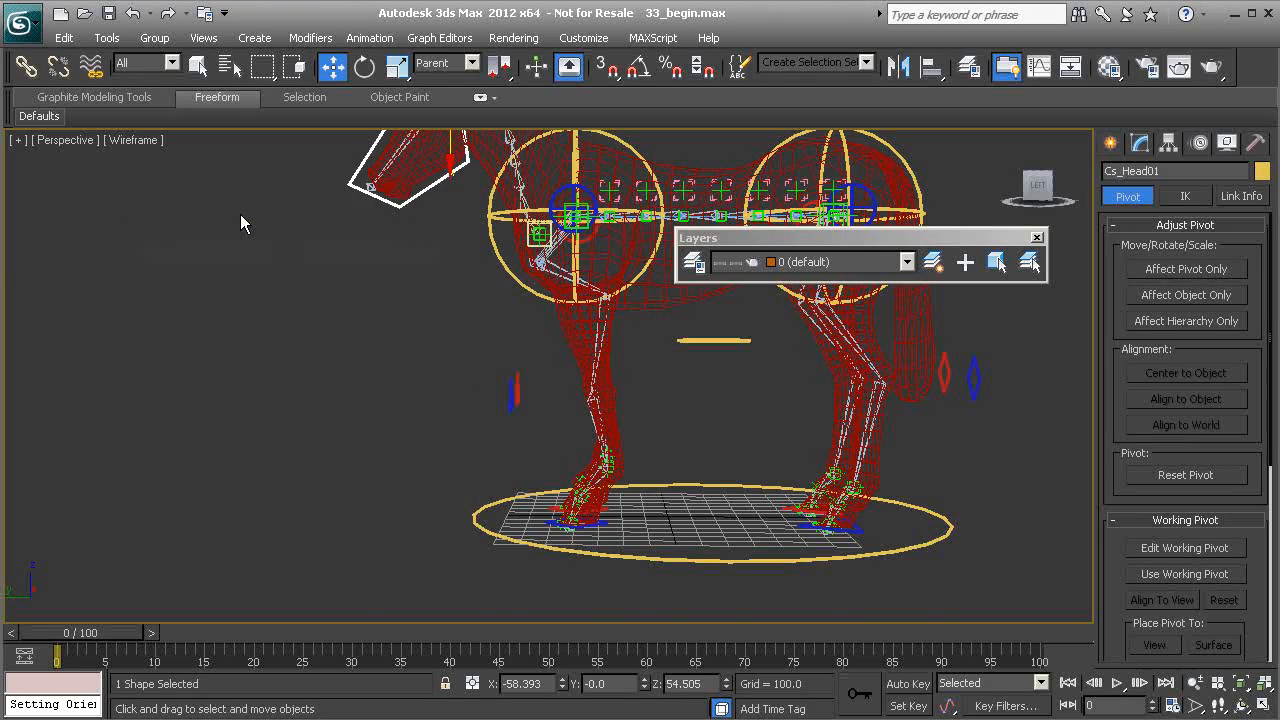
Open the layer manager and hide the objects_to_hide layer
middle_click_drag(363, 243, 377, 343)
scroll(377, 343, "up", 3)
left_click(694, 262)
left_click(856, 260)
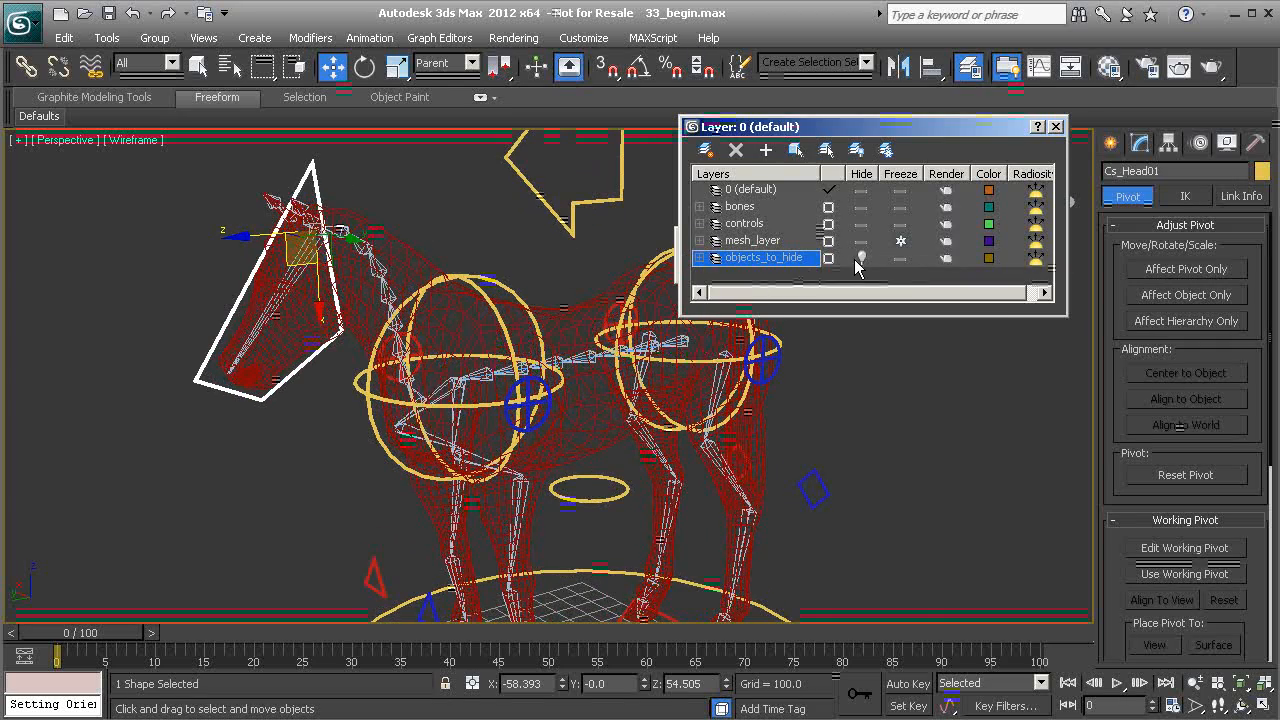
Hide the bones and controls layers so only the horse mesh is displayed
middle_click_drag(400, 279, 378, 428)
scroll(378, 428, "up", 3)
scroll(340, 385, "up", 2)
middle_click_drag(265, 330, 420, 310)
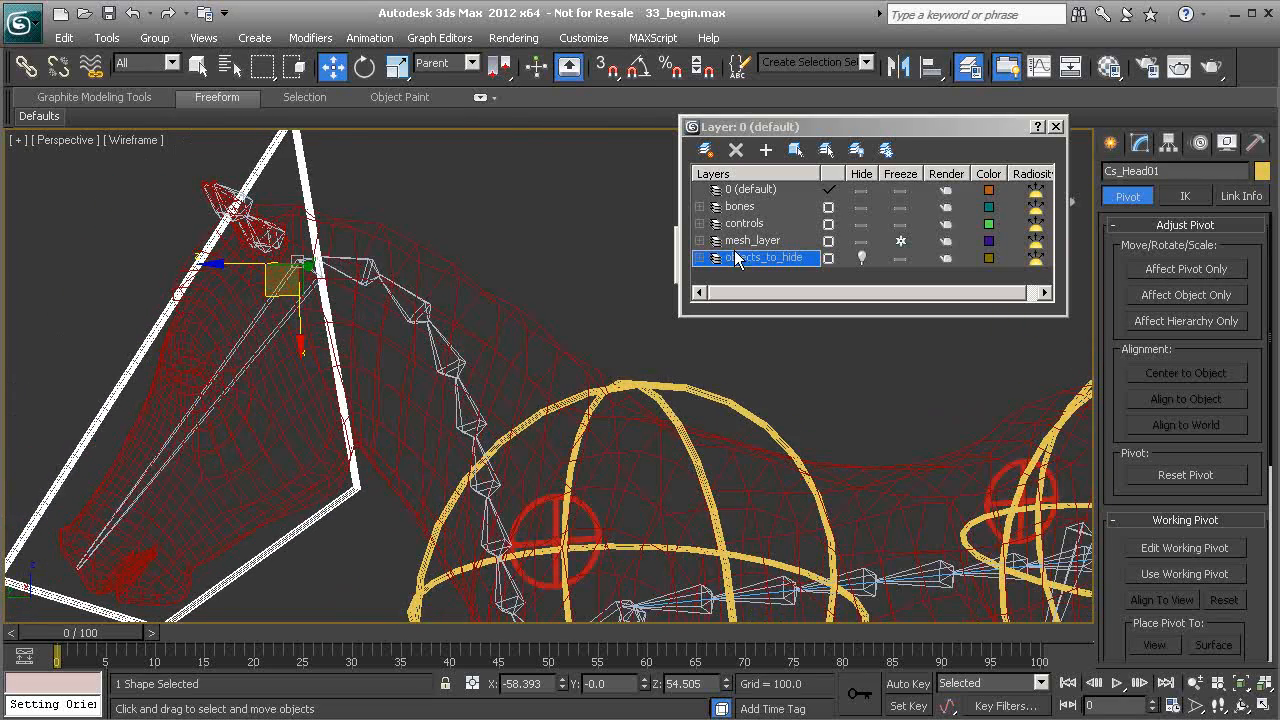
left_click(858, 207)
middle_click_drag(335, 396, 345, 370, "alt")
left_click(861, 223)
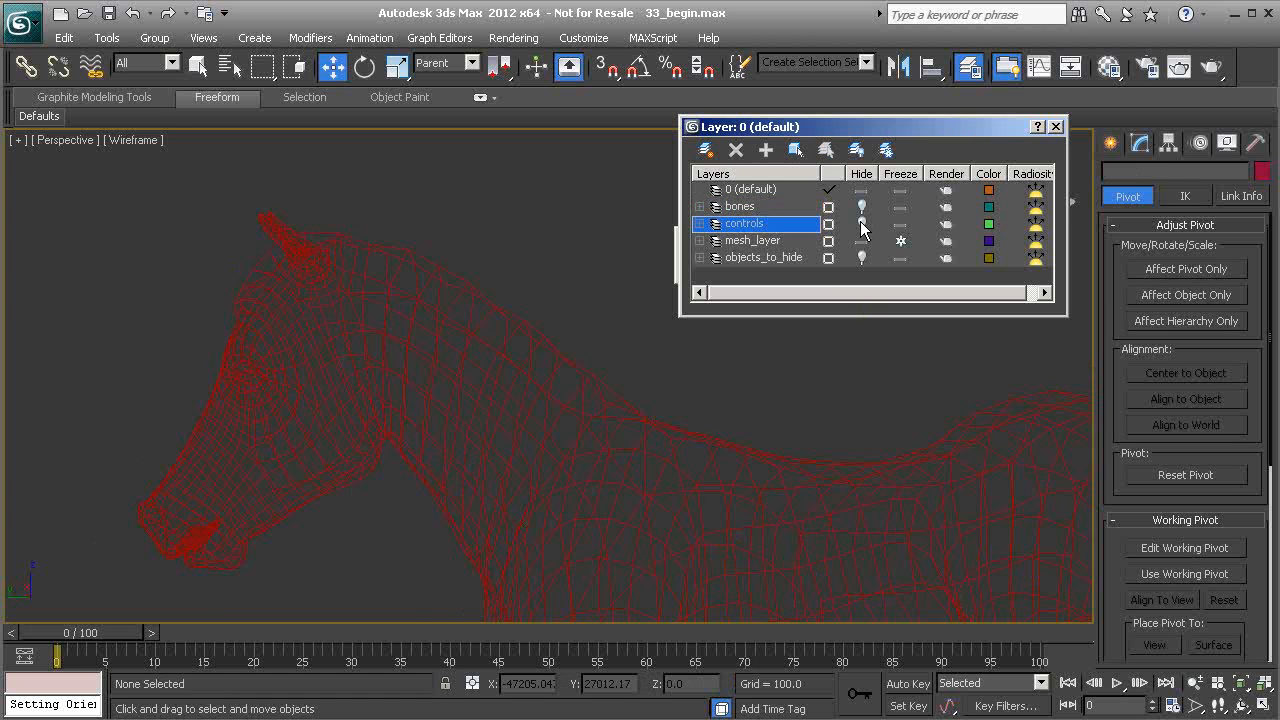
Unhide the controls, bones and objects_to_hide layers
left_click(861, 223)
left_click(861, 207)
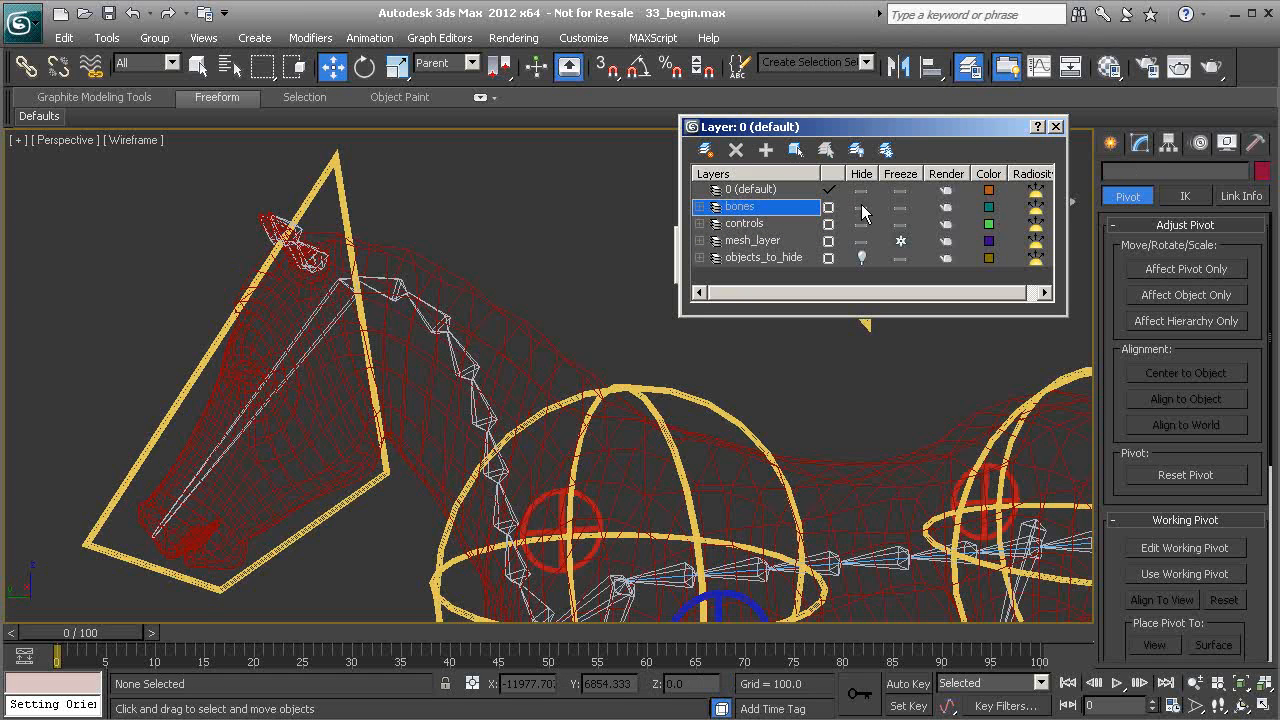
left_click(862, 258)
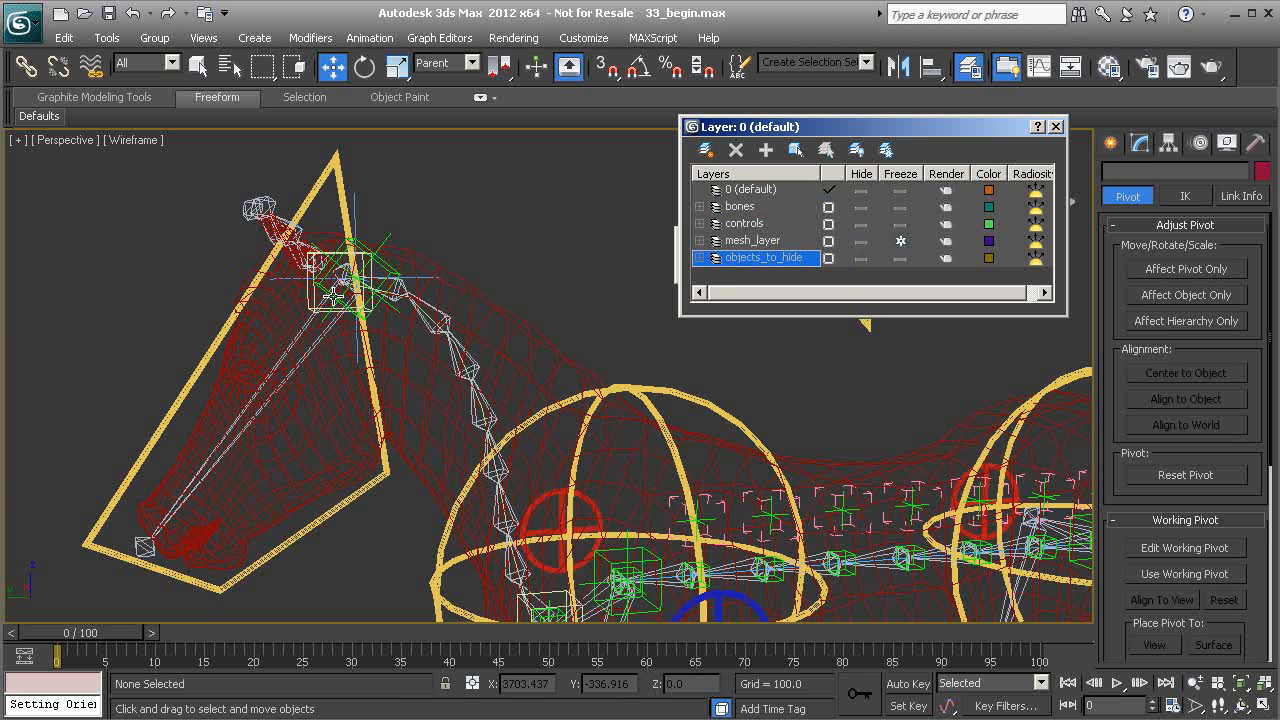
Test-rotate the horse's thorax control to check the head and neck's response, and undo the rotation
left_click(332, 171)
middle_click_drag(400, 440, 482, 469, "alt")
scroll(482, 469, "down", 4)
left_click(607, 401)
middle_click_drag(607, 401, 569, 445, "alt")
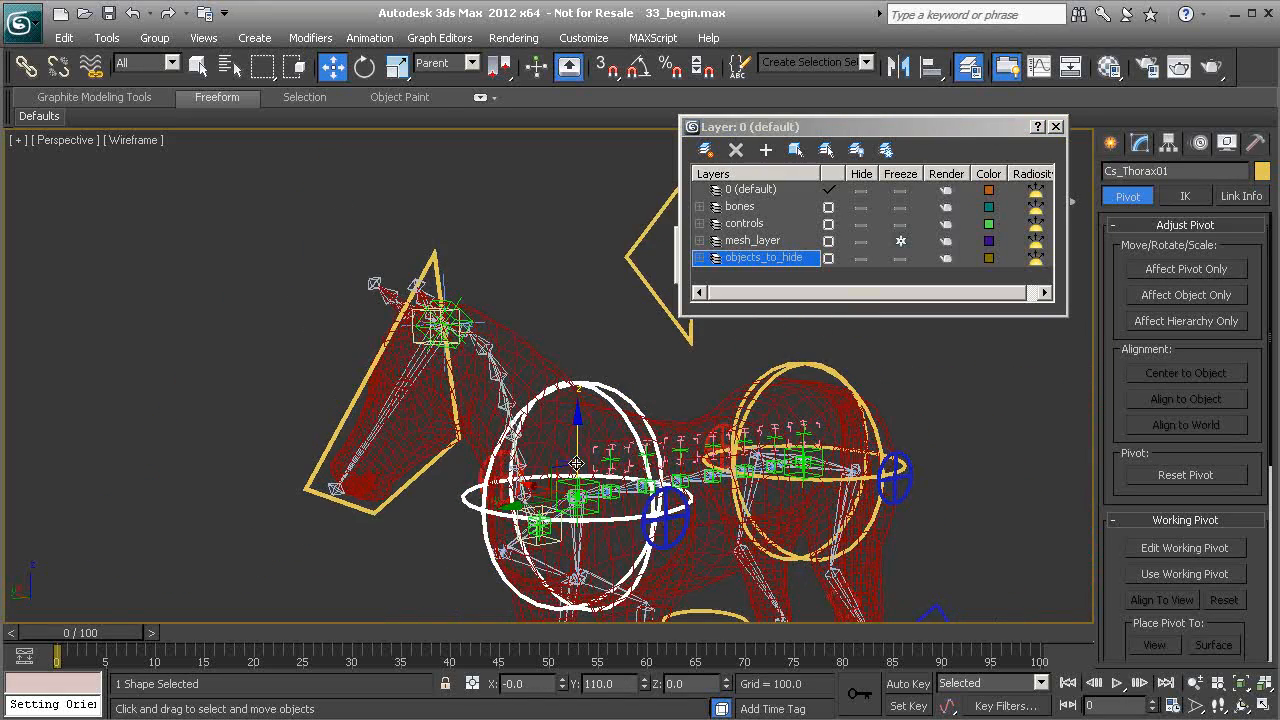
key("e")
left_click_drag(569, 445, 537, 350)
key("ctrl+z")
middle_click_drag(484, 330, 463, 215, "alt")
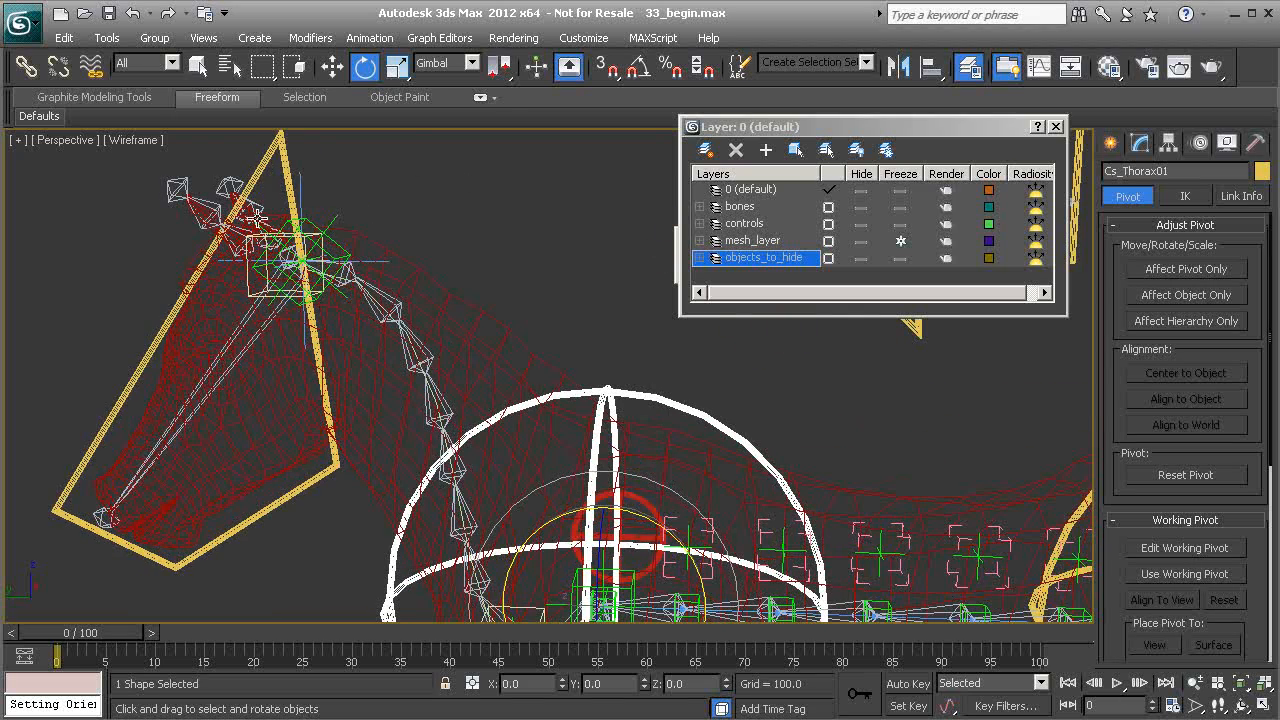
middle_click_drag(355, 300, 400, 332, "alt")
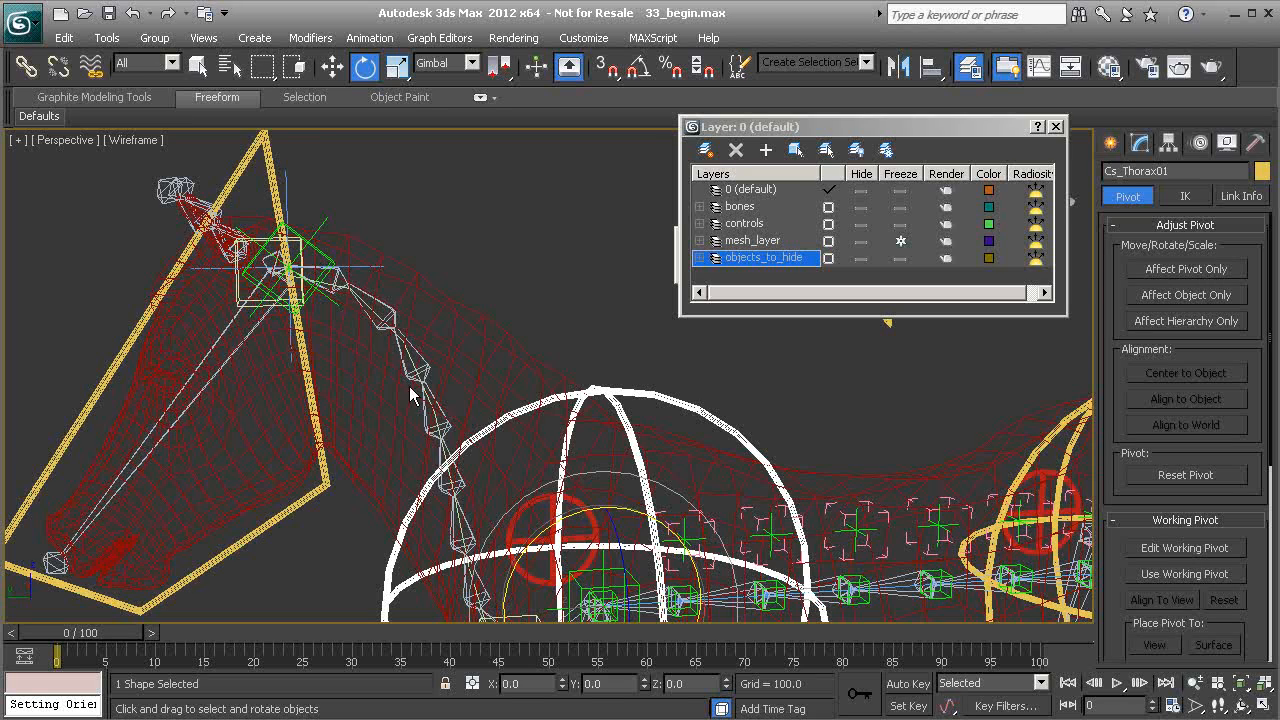
Test-rotate the head control about two different axes, cancelling each rotation, and inspect the head and neck bones from several angles
left_click(270, 177)
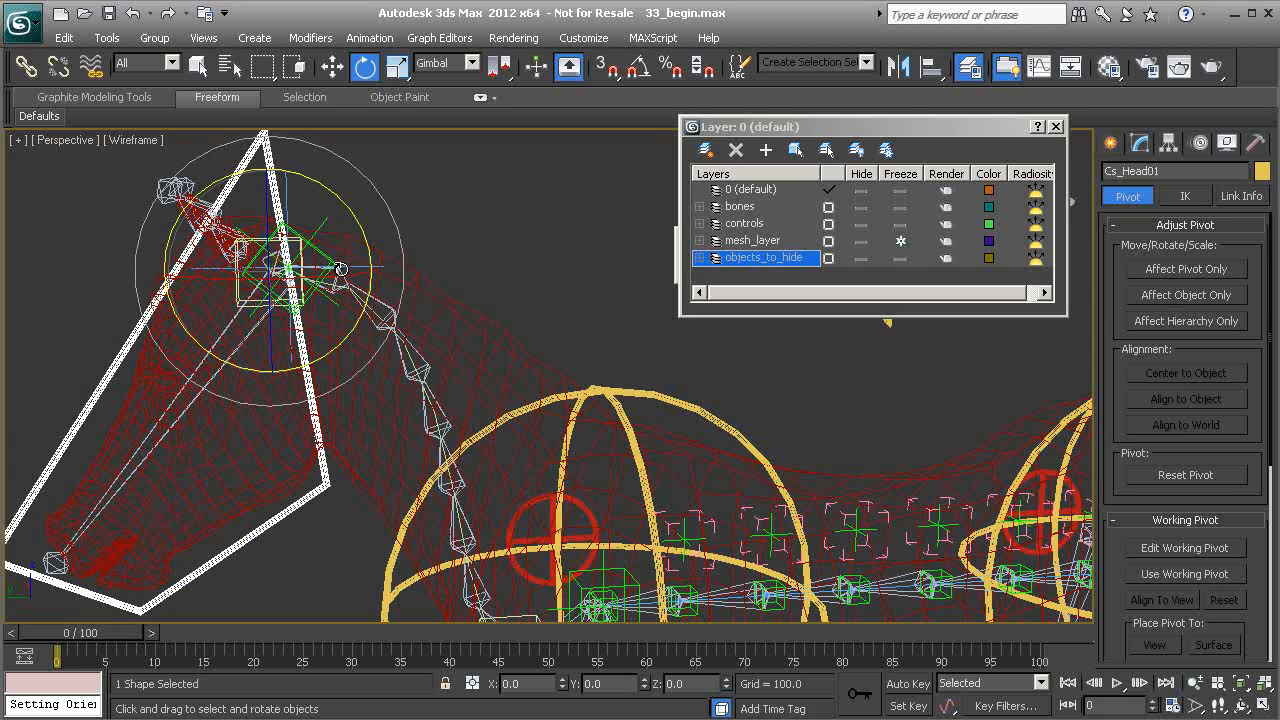
middle_click_drag(336, 311, 364, 296, "alt")
mouse_move(349, 181)
left_mouse_down()
mouse_move(352, 310)
mouse_move(362, 170)
left_mouse_up()
right_click(362, 170)
middle_click_drag(362, 172, 421, 266, "alt")
mouse_move(363, 268)
left_mouse_down()
mouse_move(362, 240)
mouse_move(362, 300)
mouse_move(375, 280)
left_mouse_up()
right_click(375, 280)
middle_click_drag(375, 280, 397, 302, "alt")
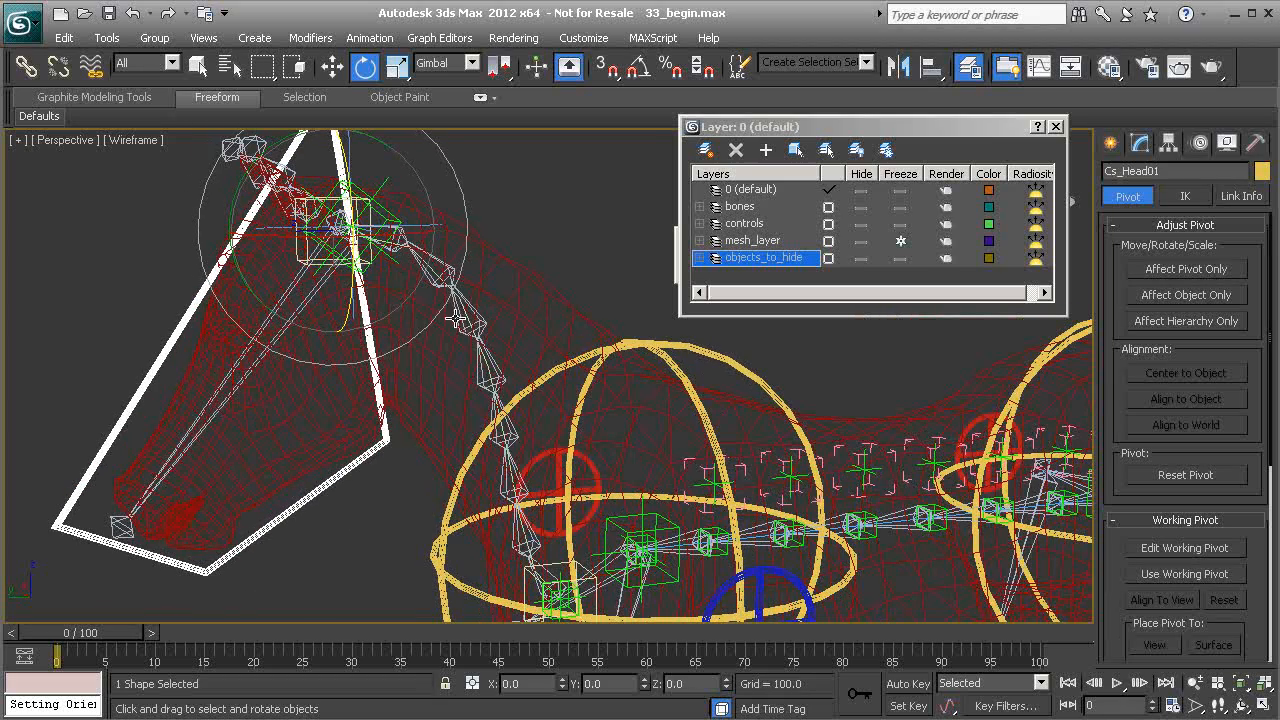
mouse_move(453, 346)
middle_mouse_down("alt")
mouse_move(449, 366)
mouse_move(473, 353)
middle_mouse_up("alt")
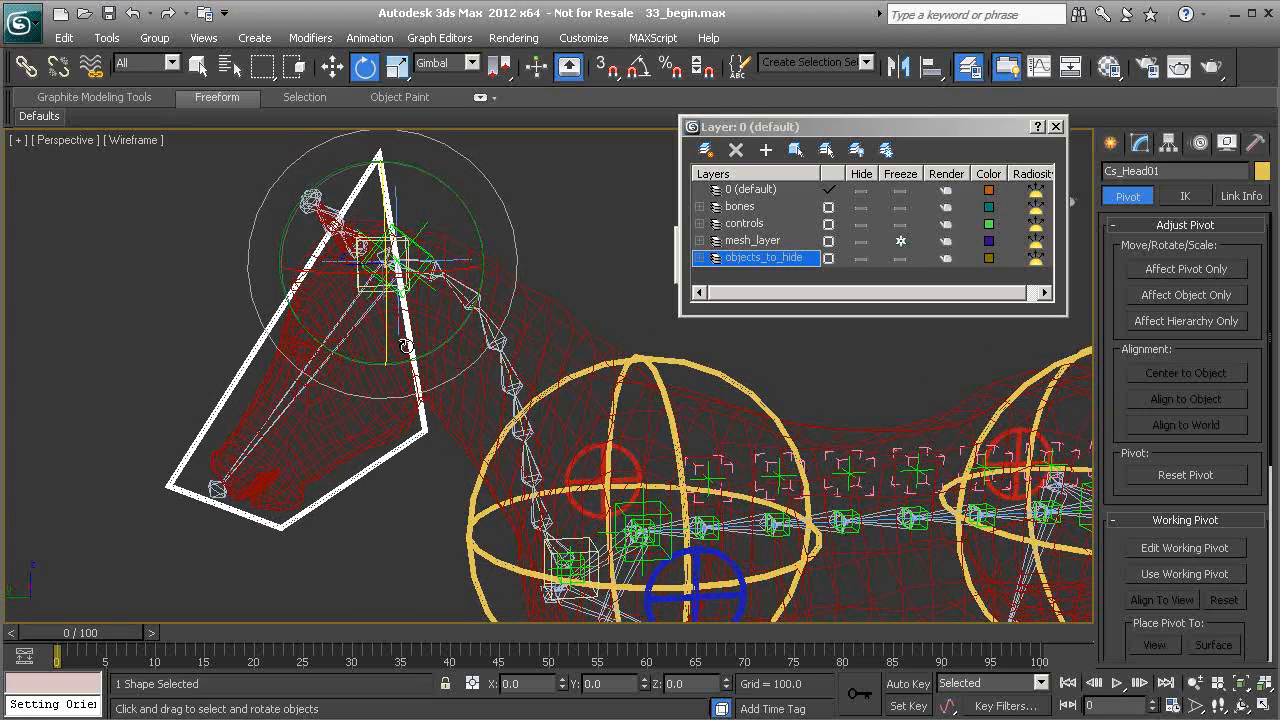
middle_click_drag(512, 342, 420, 255, "alt")
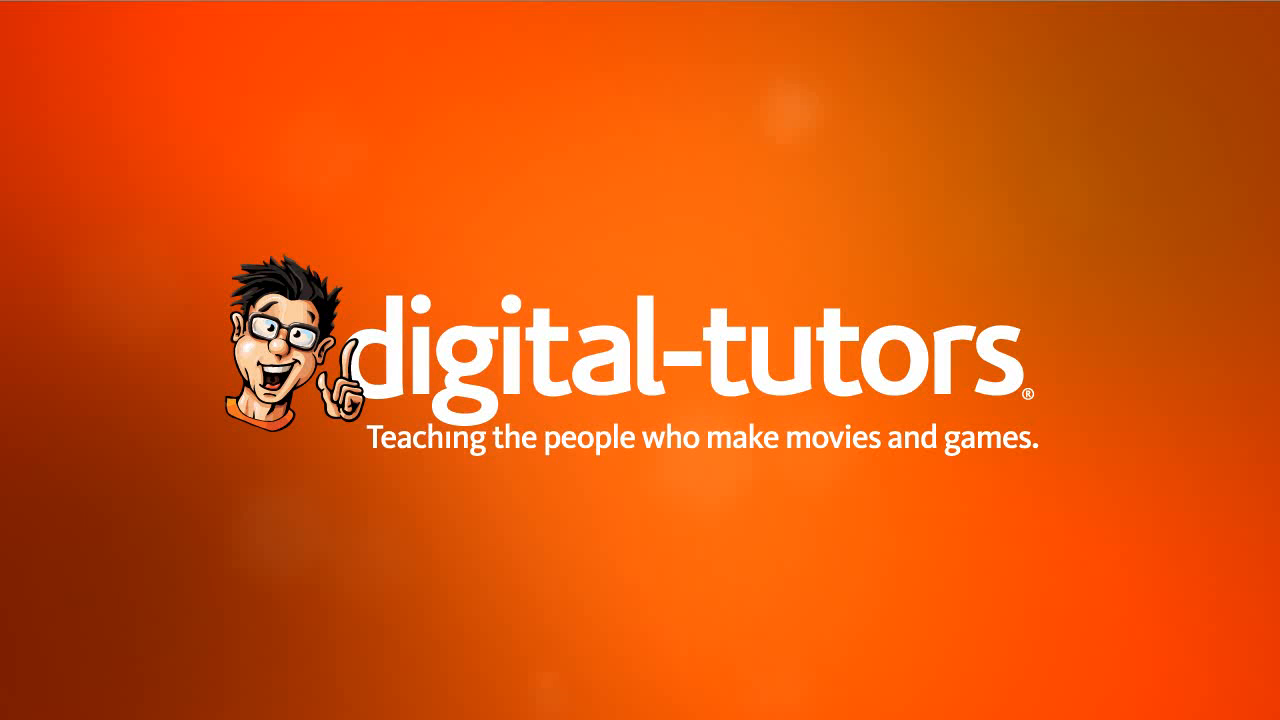